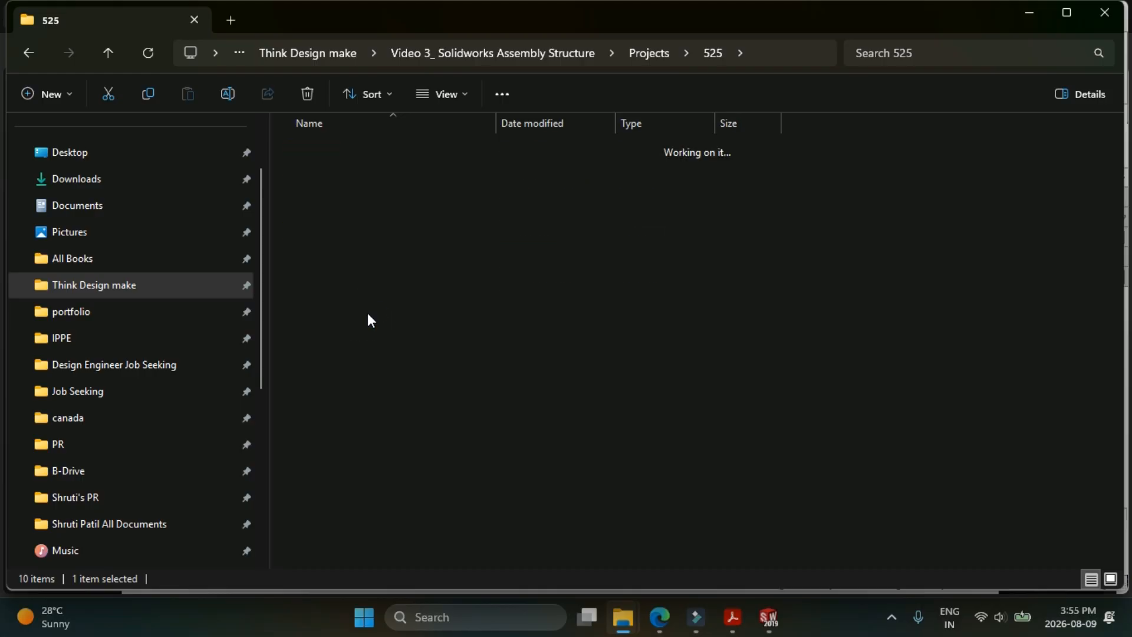
# - Look through the part rows of the 525-007-Machining BOM spreadsheet
pyautogui.click(376, 148)
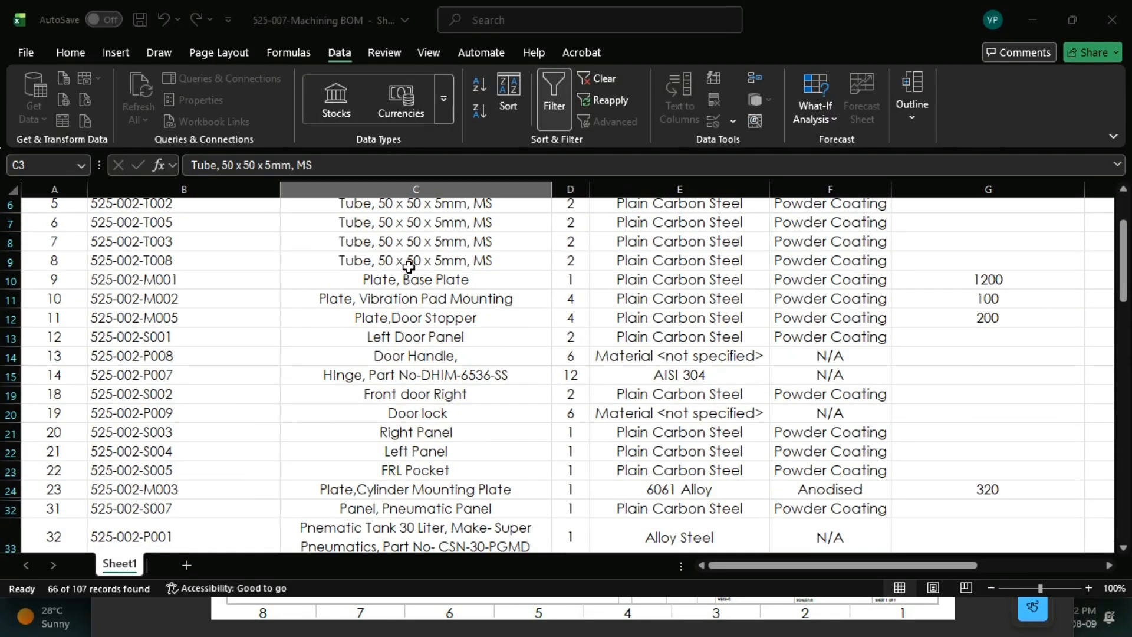
pyautogui.scroll(-5, 409, 267)
pyautogui.scroll(-4, 409, 267)
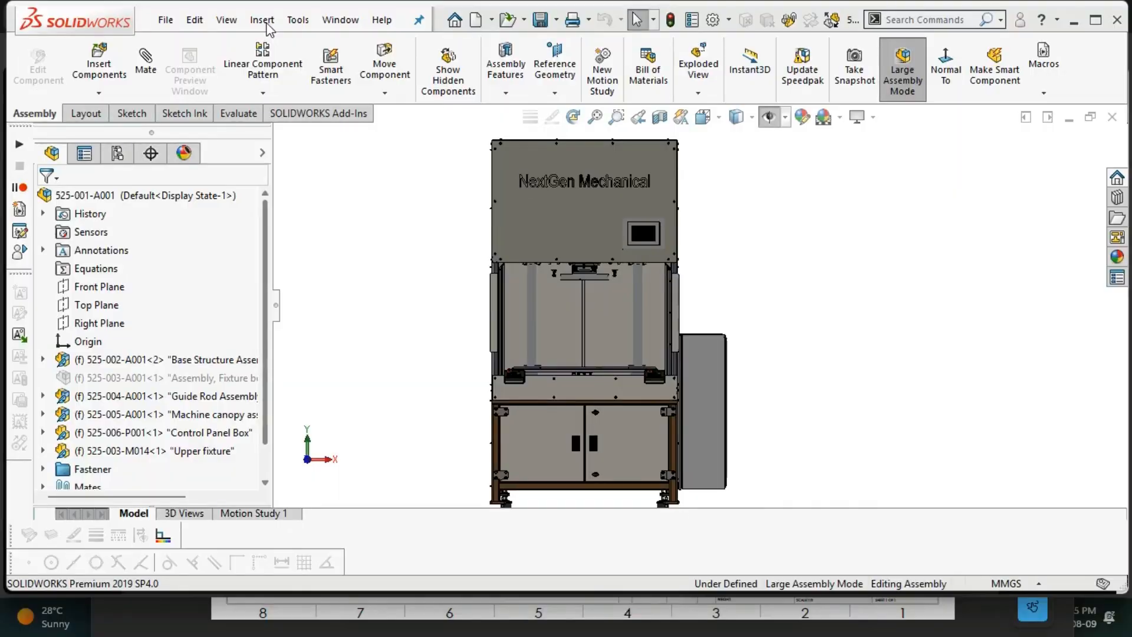
# - Widen the columns of the bill of materials table in the Book1 Excel workbook
pyautogui.click(262, 20)
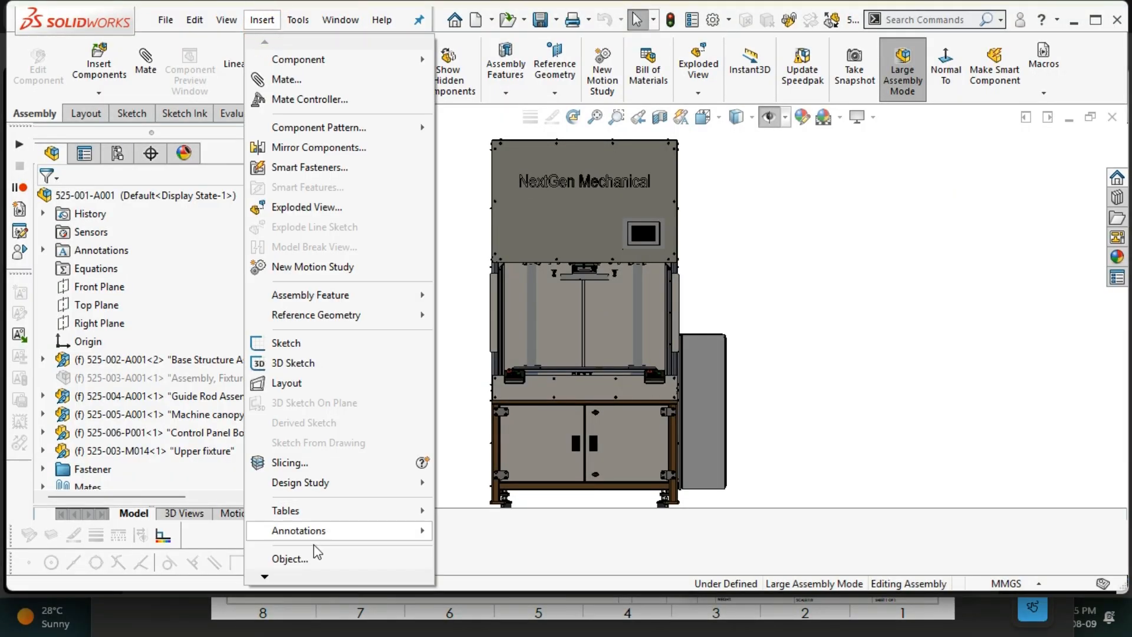
pyautogui.moveTo(345, 511)
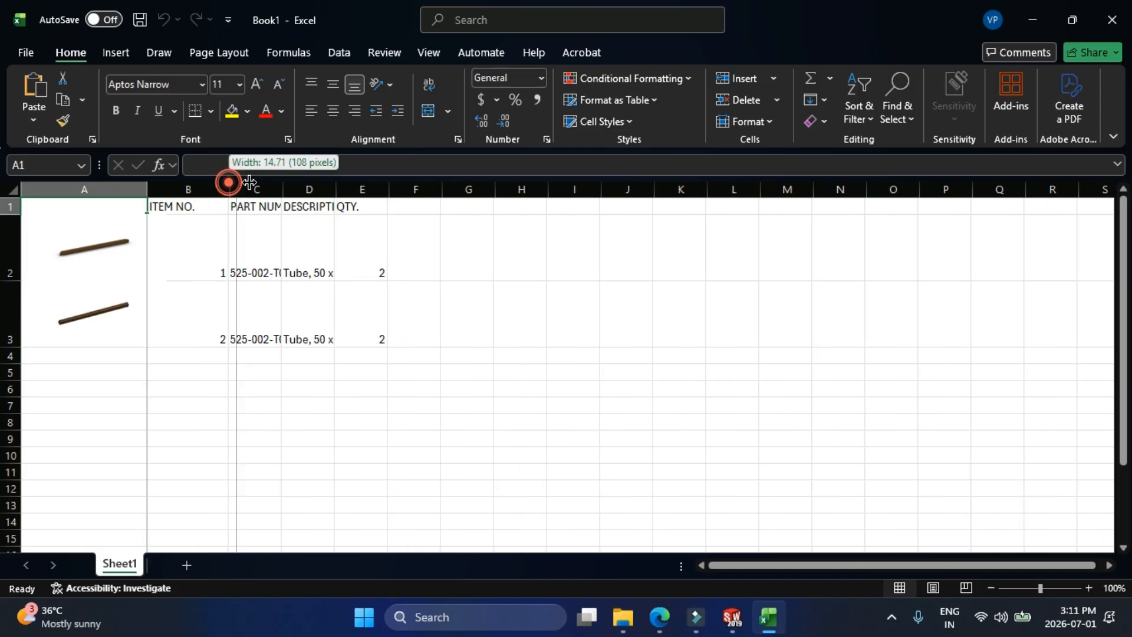
pyautogui.moveTo(228, 182); pyautogui.dragTo(249, 189)
pyautogui.moveTo(308, 189); pyautogui.dragTo(556, 188)
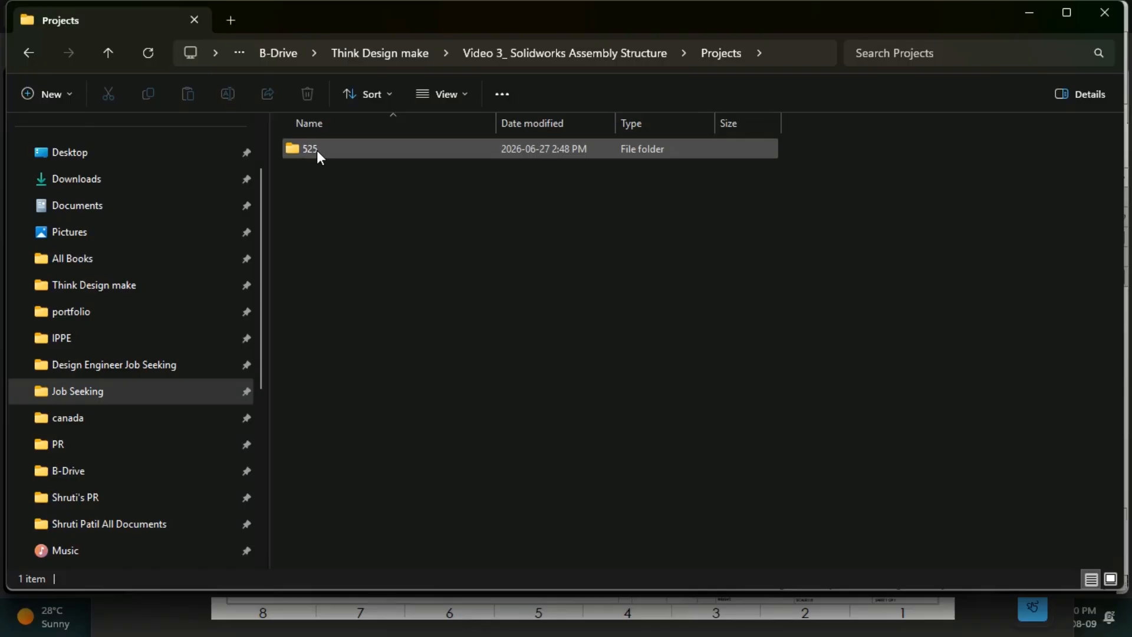
# - Open the 525 project folder and highlight its 525-007- BOM and 525-009-Machining step files subfolders
pyautogui.doubleClick(316, 152)
pyautogui.doubleClick(325, 173)
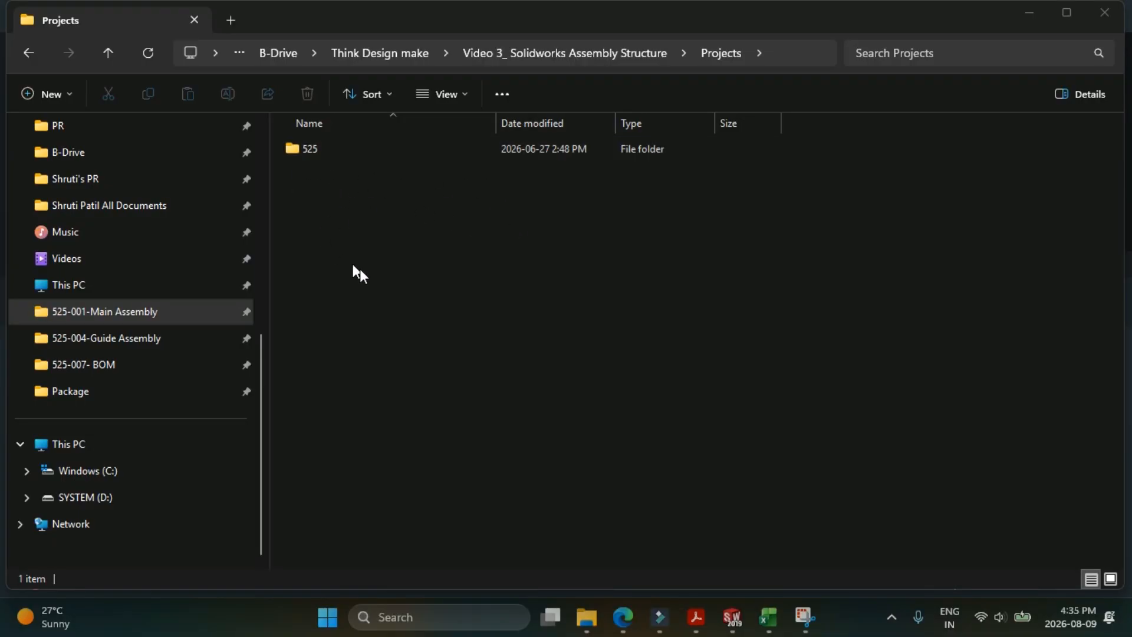
pyautogui.click(319, 148)
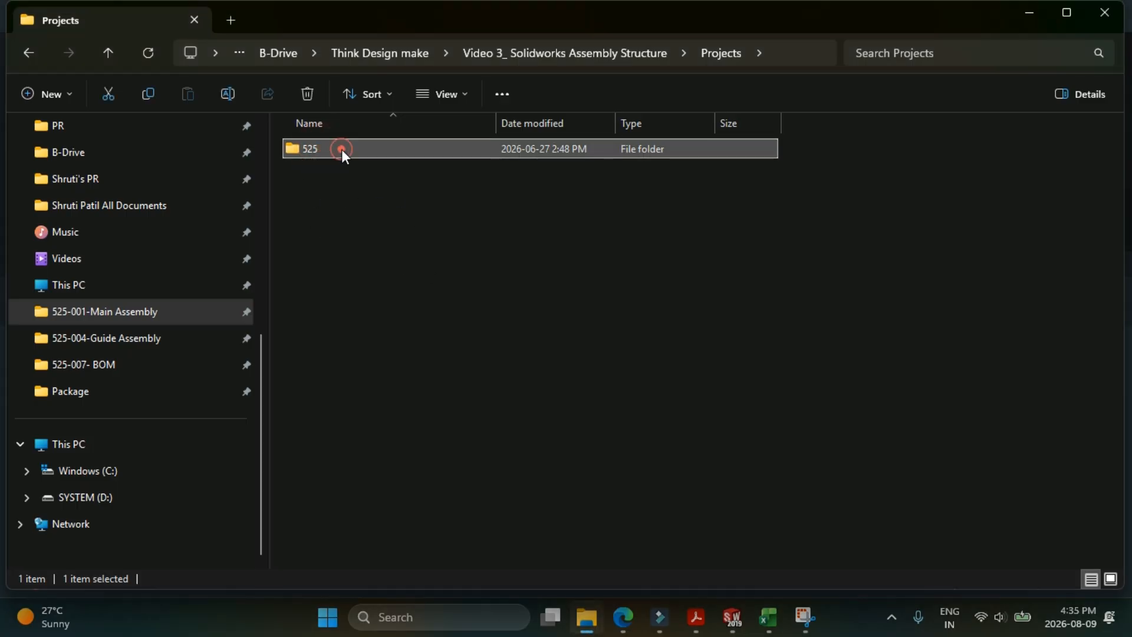
pyautogui.doubleClick(341, 150)
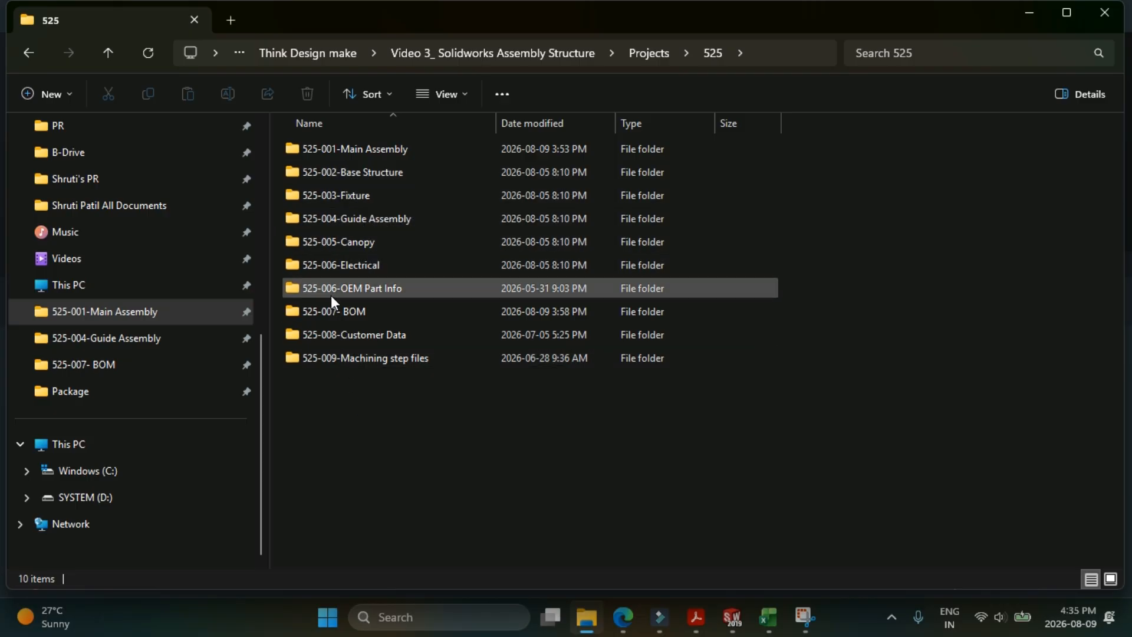
pyautogui.click(356, 314)
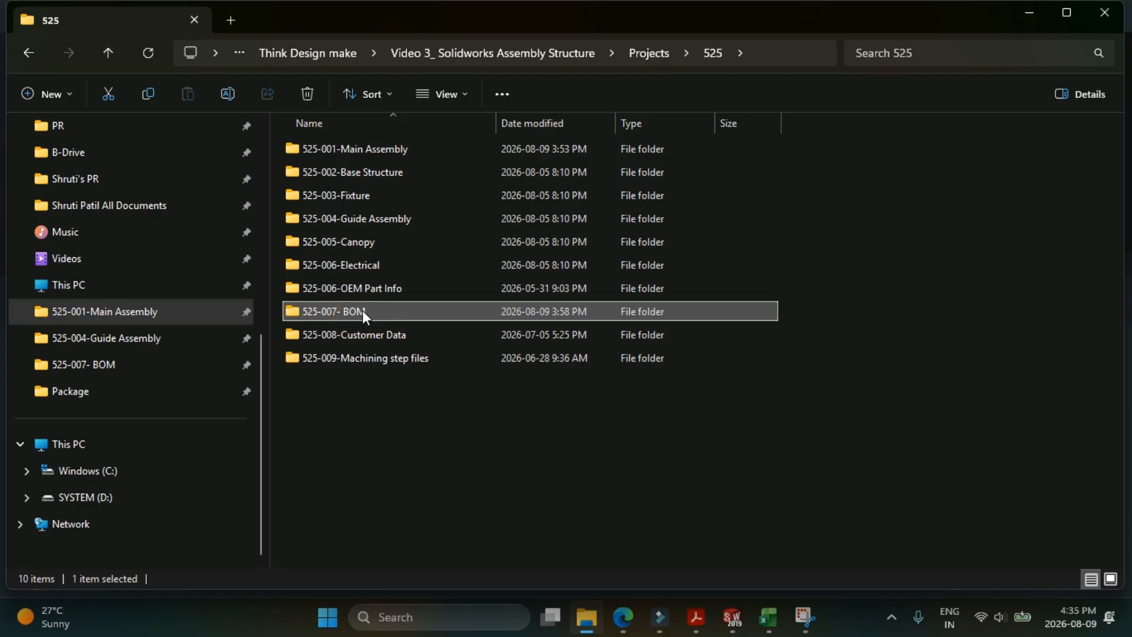
pyautogui.click(362, 358)
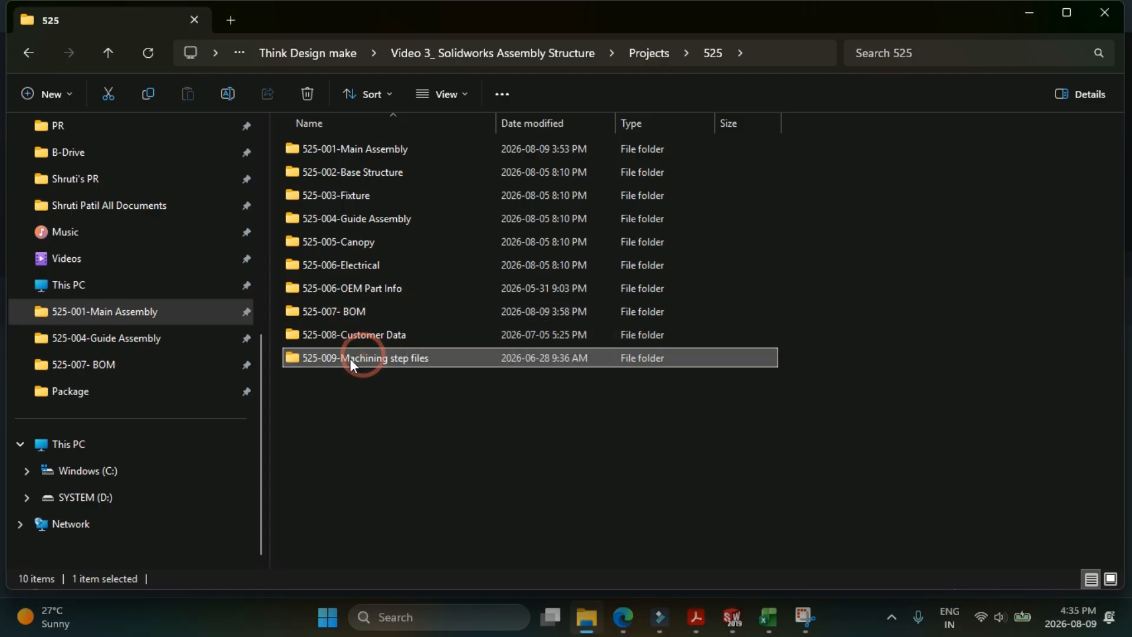
pyautogui.doubleClick(386, 281)
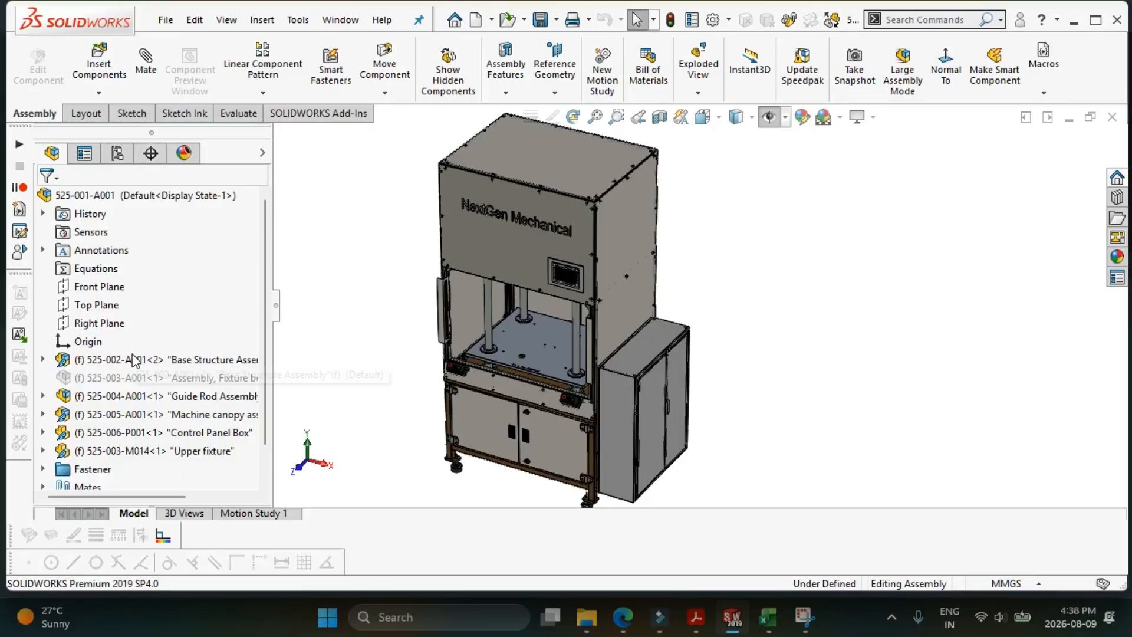
# - Highlight the Base Structure, Guide Rod and Machine canopy subassemblies in the 525-001-A001 main assembly in SOLIDWORKS
pyautogui.click(132, 360)
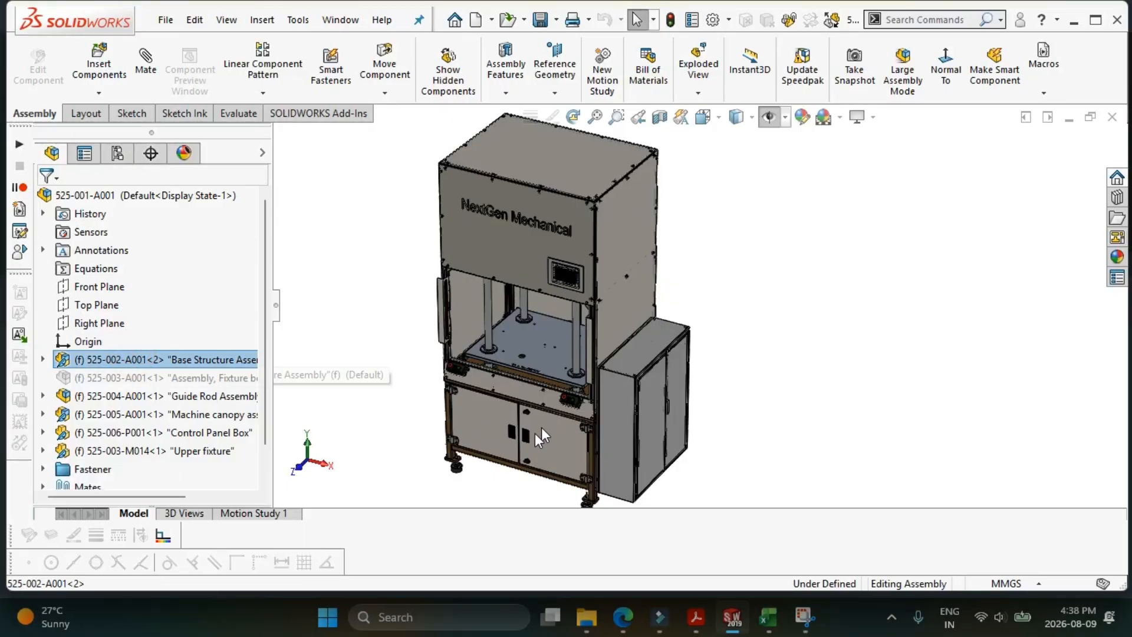
pyautogui.click(500, 426)
pyautogui.click(188, 401)
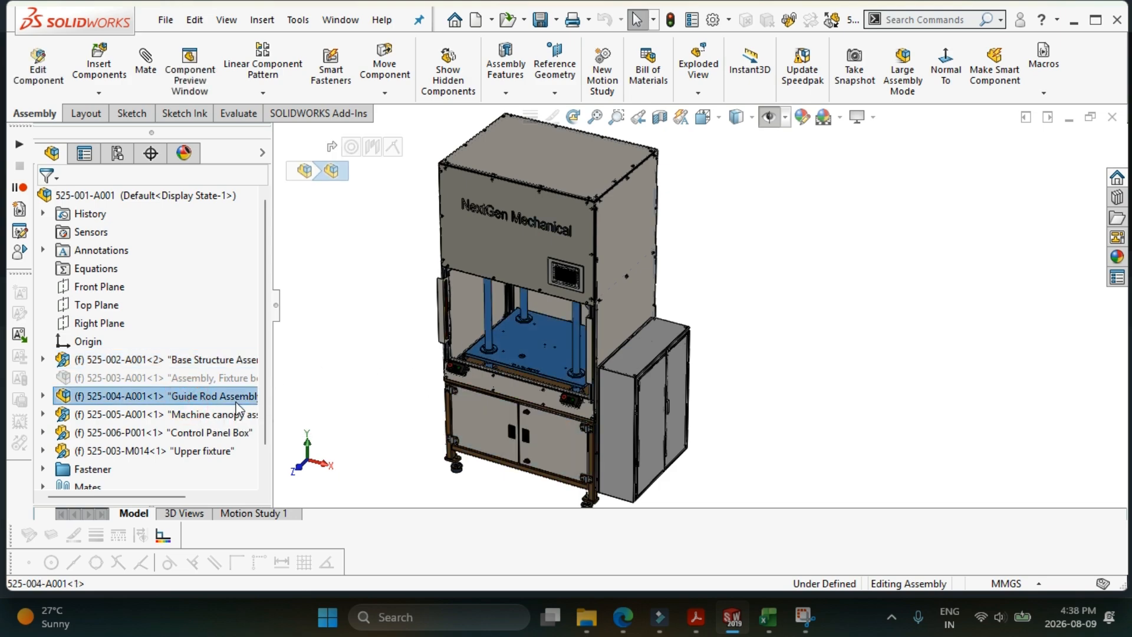
pyautogui.click(200, 414)
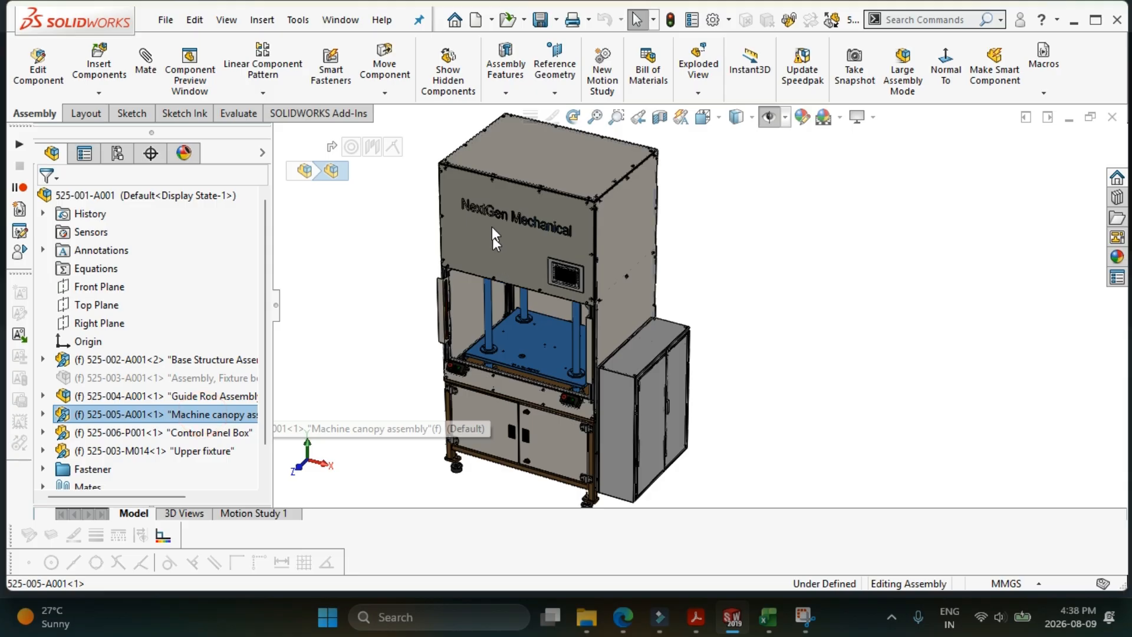
pyautogui.click(565, 222)
# - Highlight the Control Panel Box and the Upper fixture and view the upper fixture from below
pyautogui.click(184, 434)
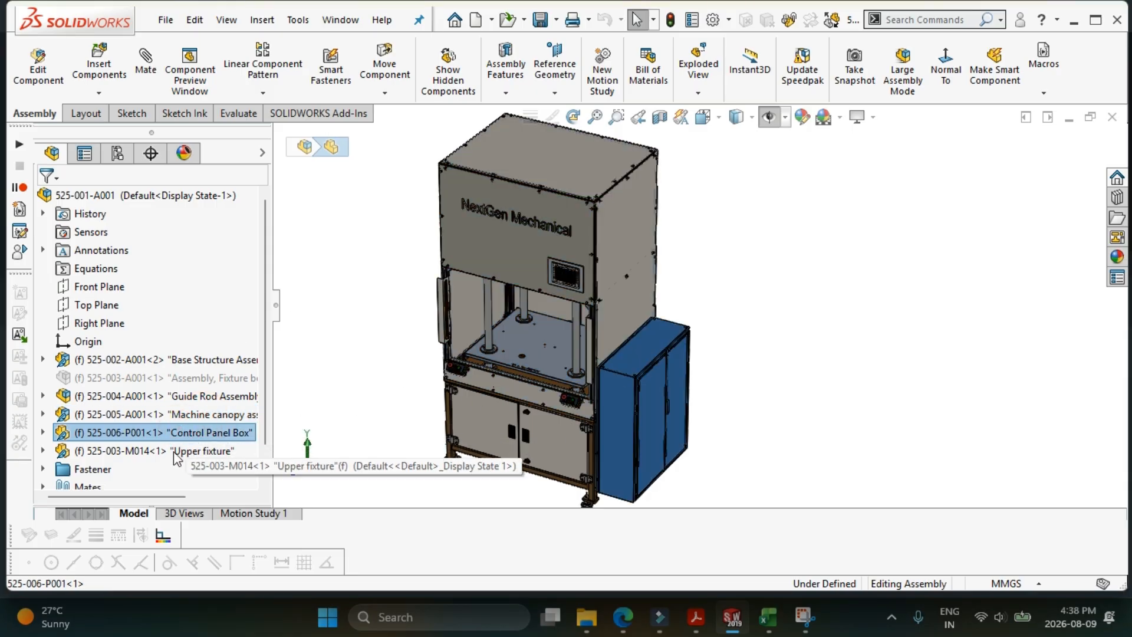
pyautogui.click(165, 450)
pyautogui.moveTo(591, 271); pyautogui.dragTo(565, 266)
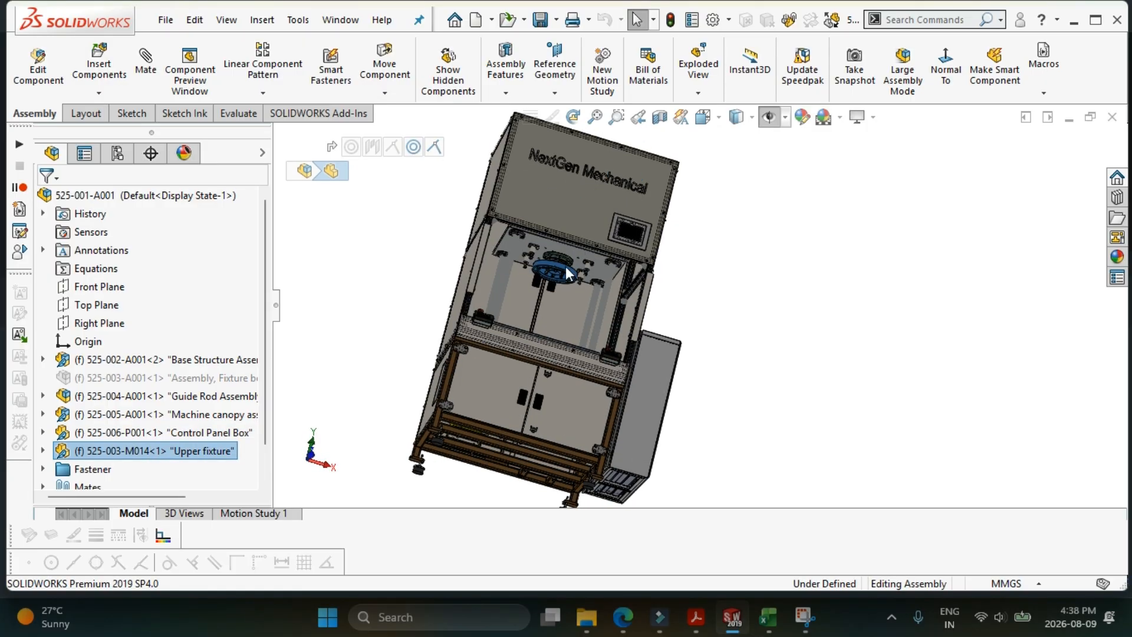
pyautogui.scroll(-5, 562, 268)
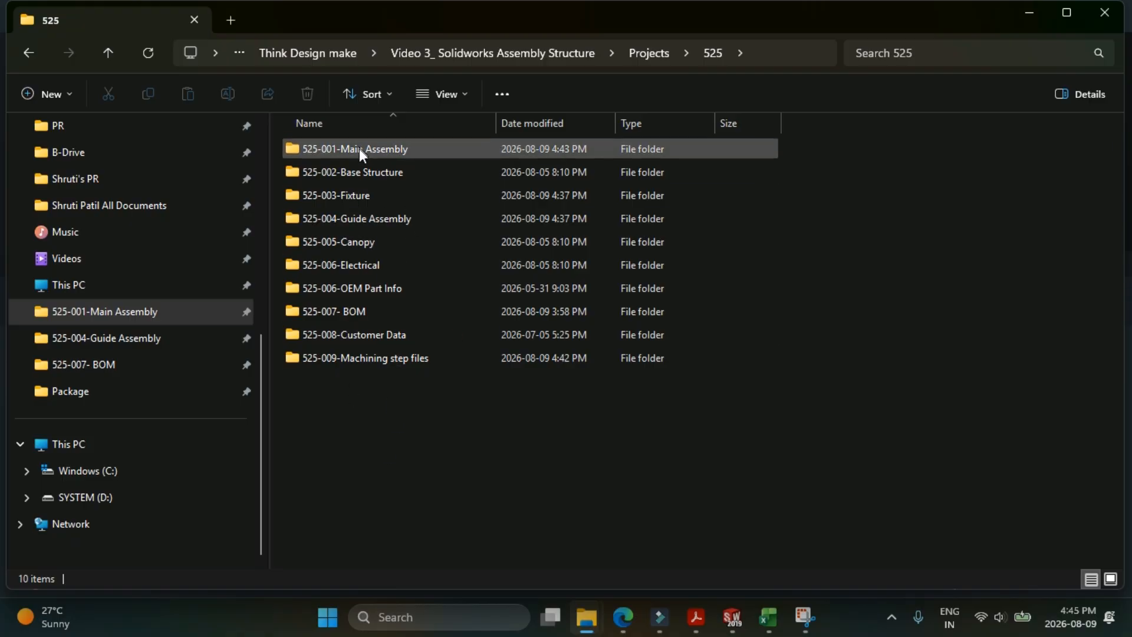
# - Check the contents of the 525-001-Main Assembly, 525-002-Base Structure and 525-003-Fixture folders, returning to folder 525 each time
pyautogui.doubleClick(392, 147)
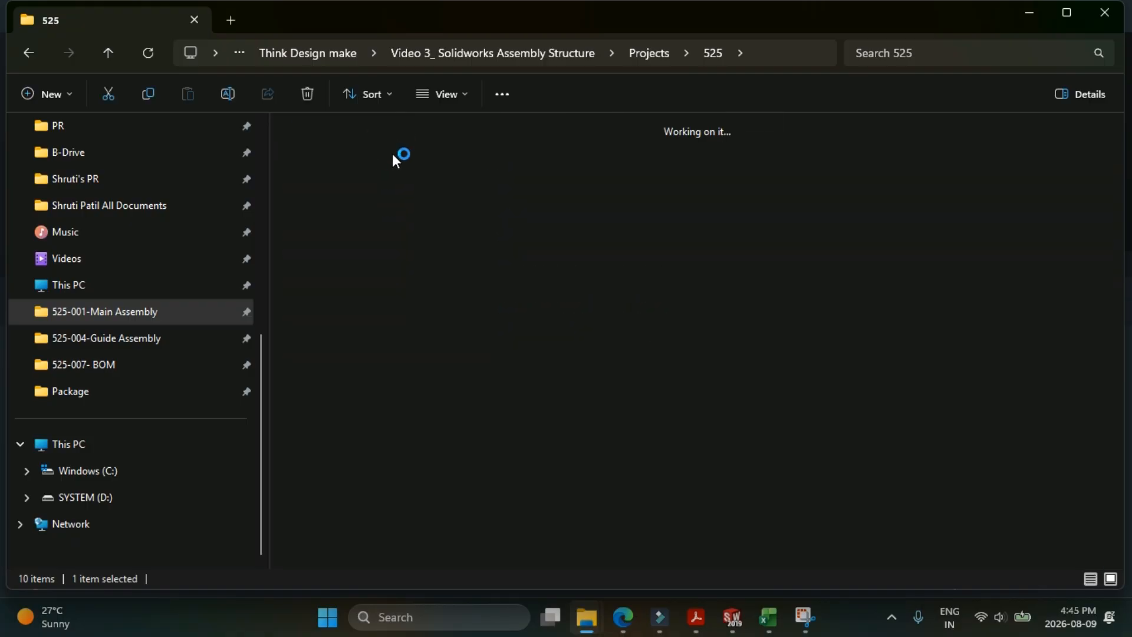
pyautogui.click(28, 52)
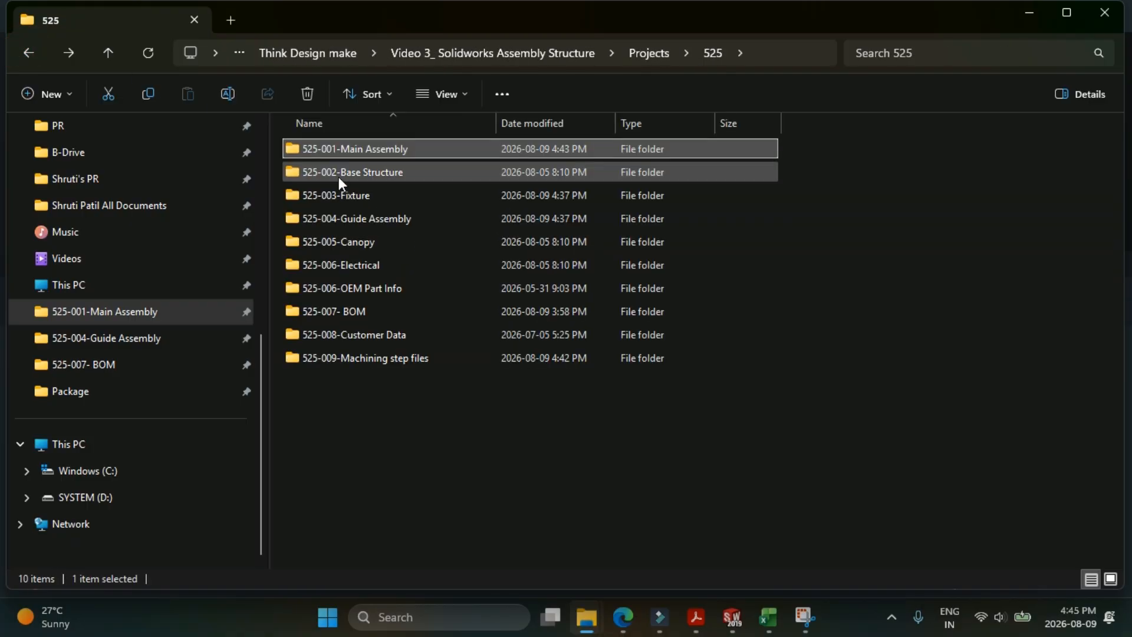
pyautogui.doubleClick(338, 176)
pyautogui.click(28, 52)
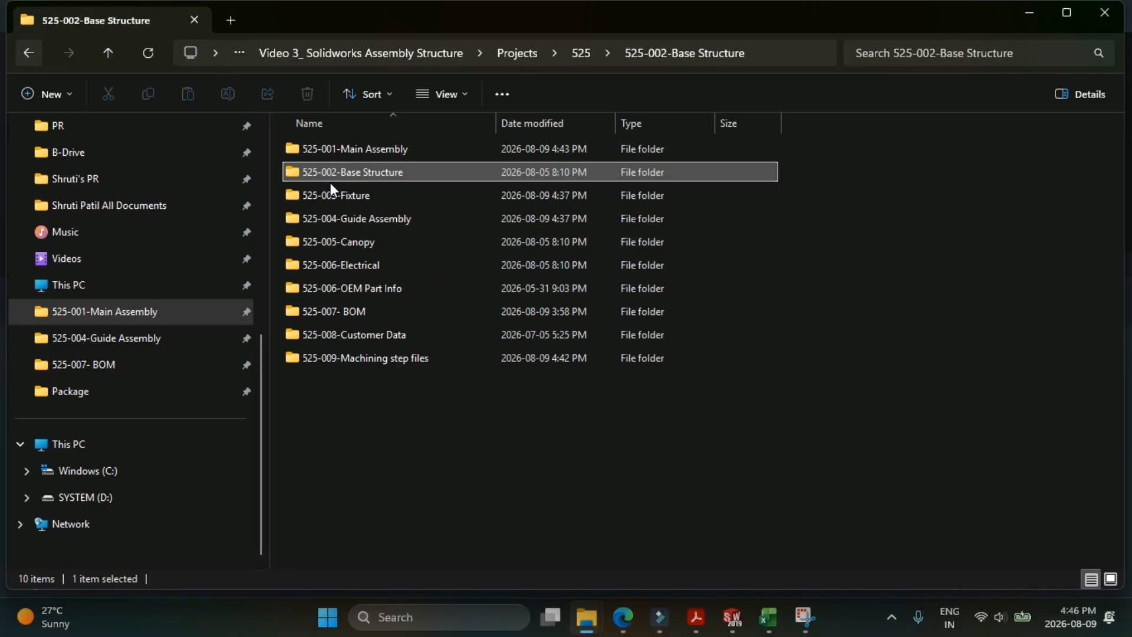
pyautogui.doubleClick(324, 193)
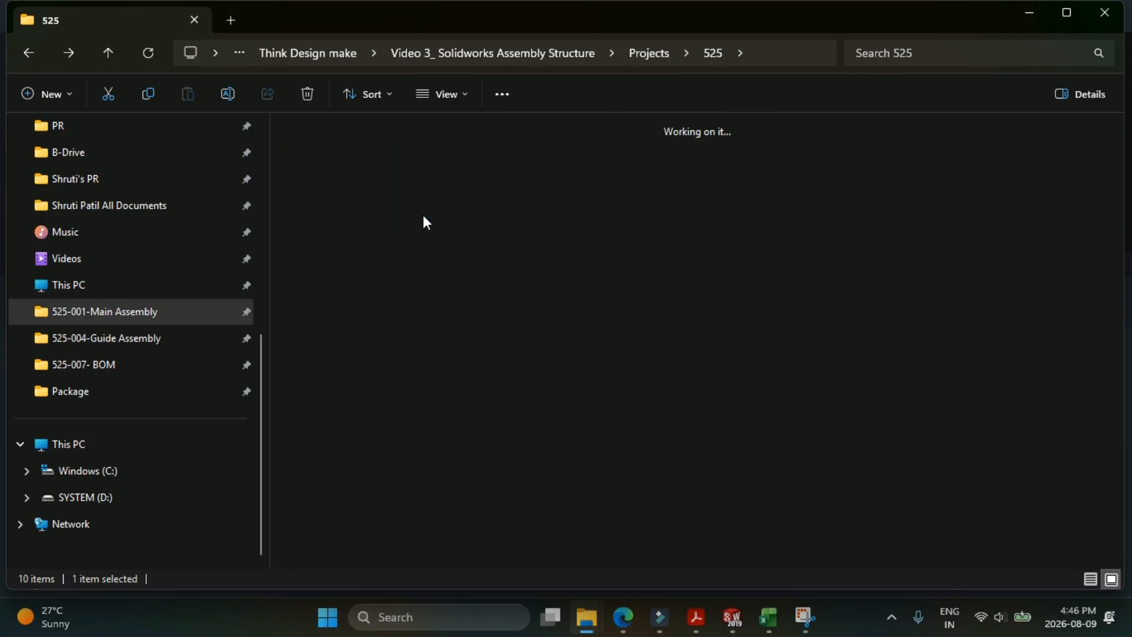
pyautogui.click(27, 52)
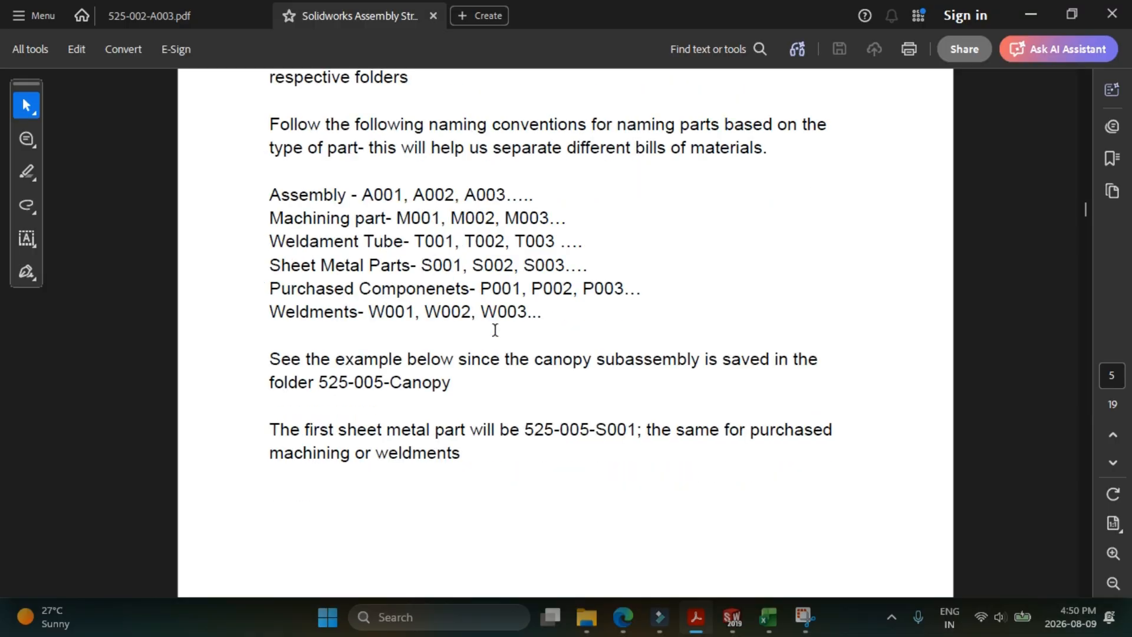
# - Read the part naming conventions for assemblies, machining, tube, sheet metal, purchased and weldment parts in the Solidworks Assembly Structure PDF
pyautogui.scroll(-2, 495, 330)
pyautogui.scroll(1, 495, 330)
pyautogui.scroll(1, 495, 330)
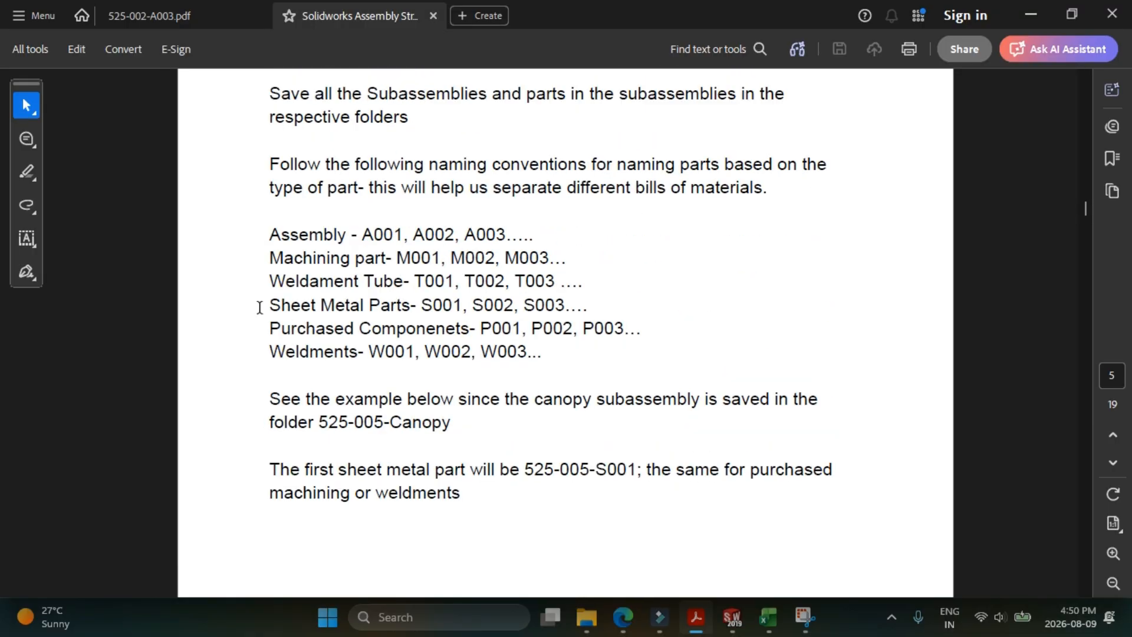
pyautogui.moveTo(283, 159); pyautogui.dragTo(584, 216)
pyautogui.click(526, 217)
pyautogui.rightClick(547, 260)
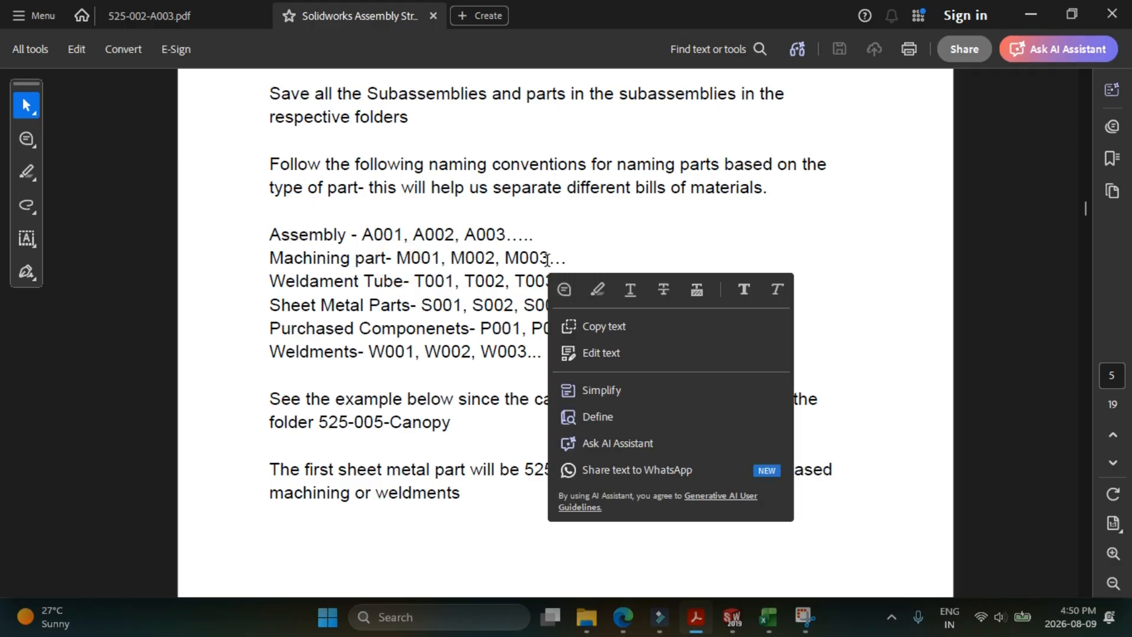
pyautogui.click(618, 259)
pyautogui.click(286, 282)
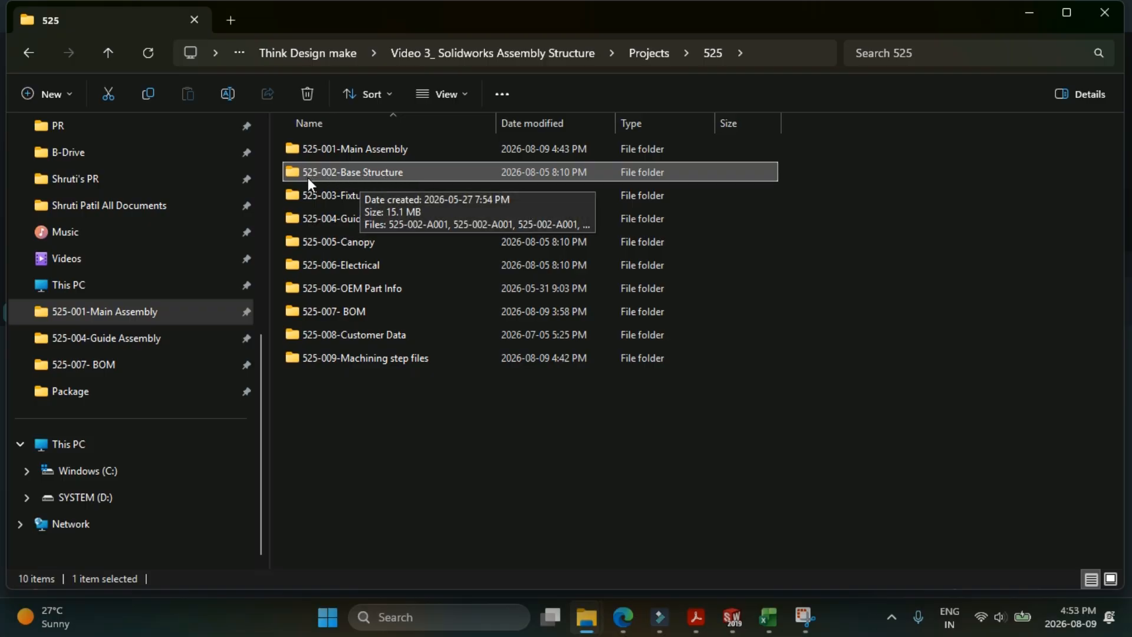
# - Open the 525-002-Base Structure folder and highlight the assembly files 525-002-A001 and 525-002-A002
pyautogui.doubleClick(369, 174)
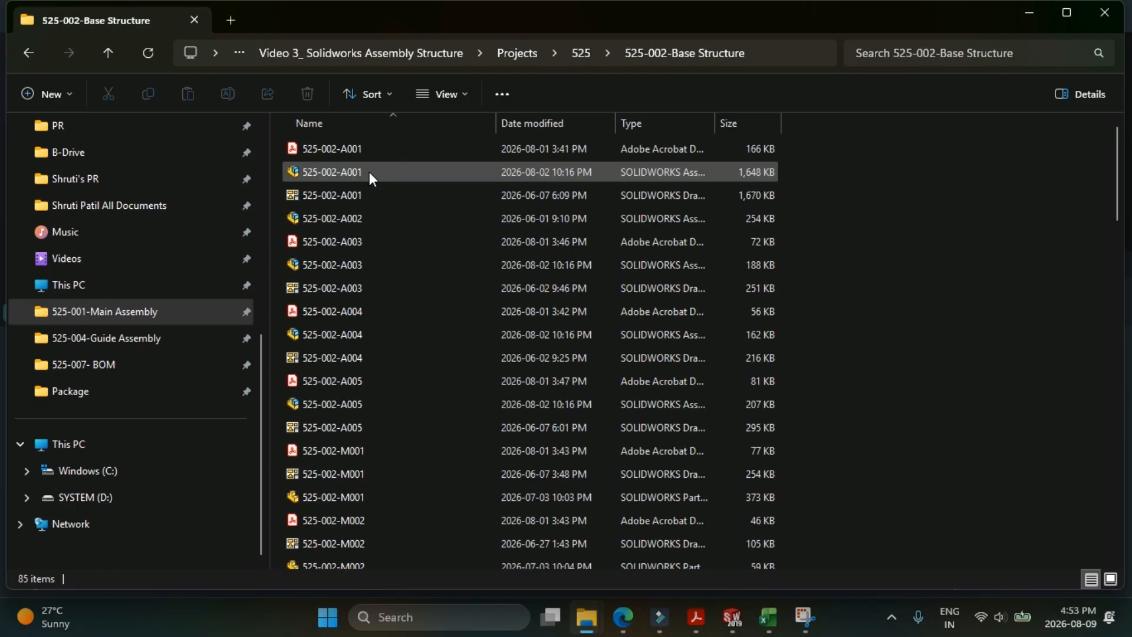
pyautogui.click(386, 174)
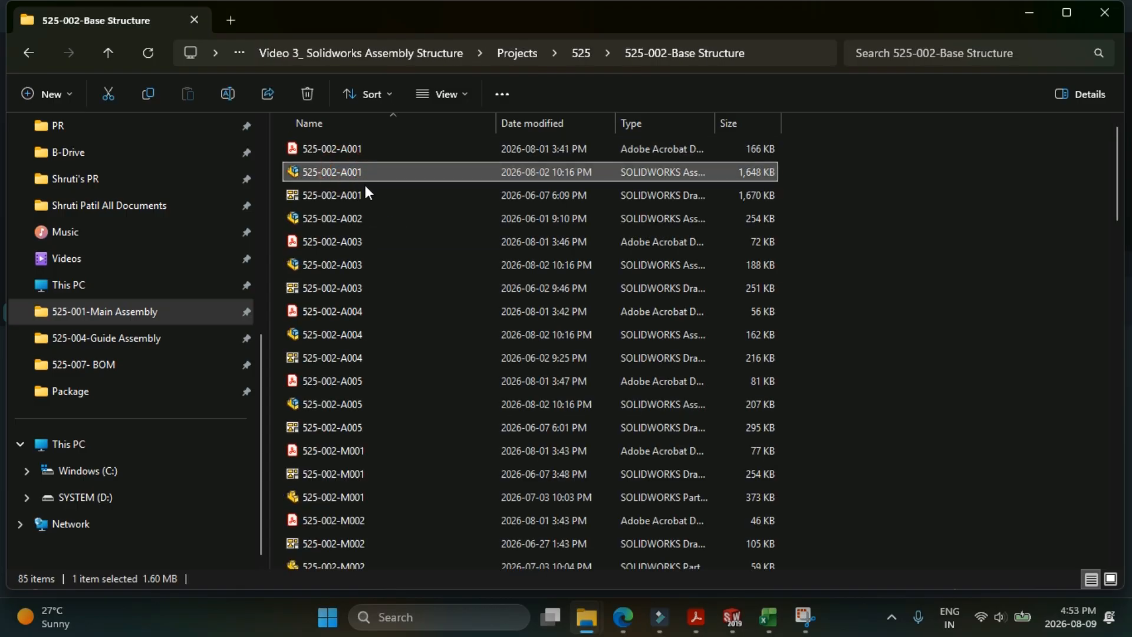
pyautogui.click(358, 219)
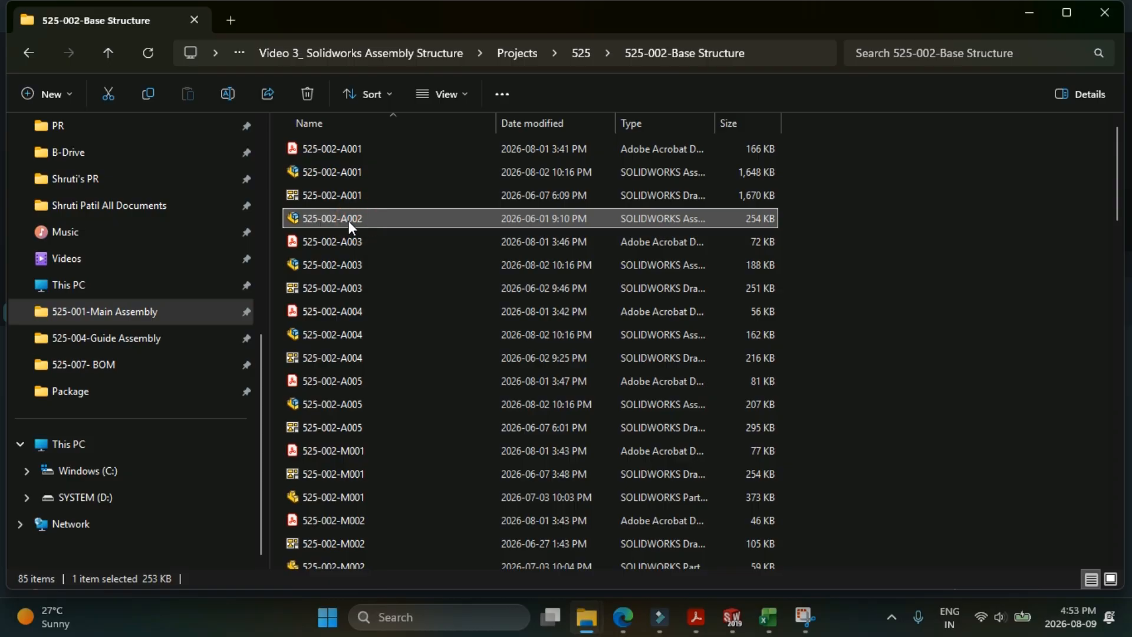
# - Browse the base structure files and highlight the sheet metal part 525-002-S001
pyautogui.scroll(-2, 363, 303)
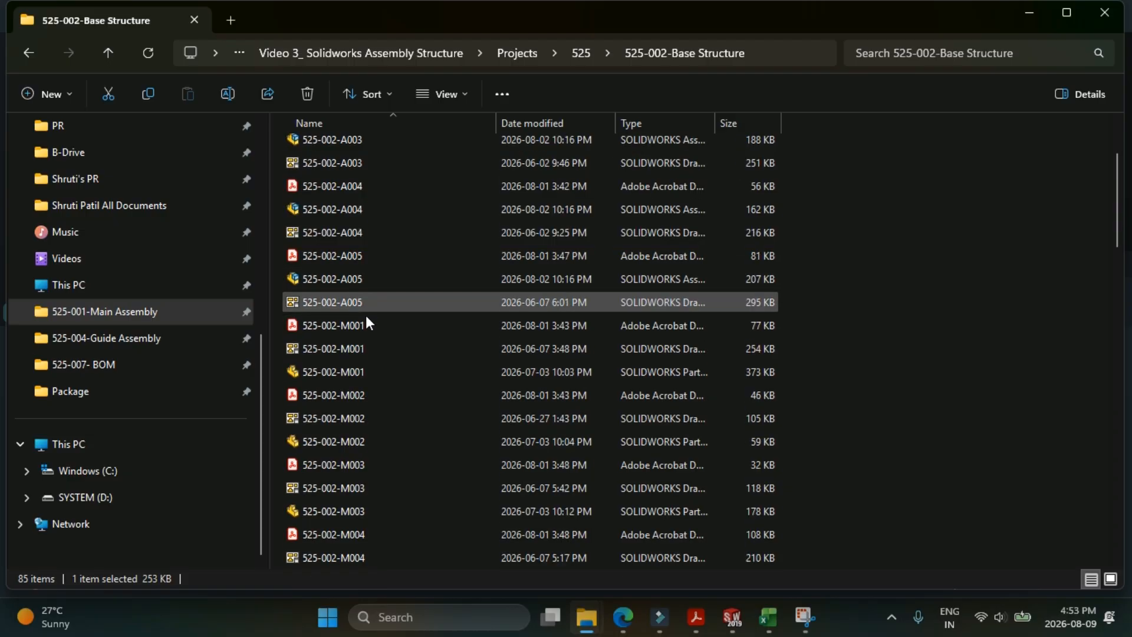
pyautogui.scroll(-12, 362, 371)
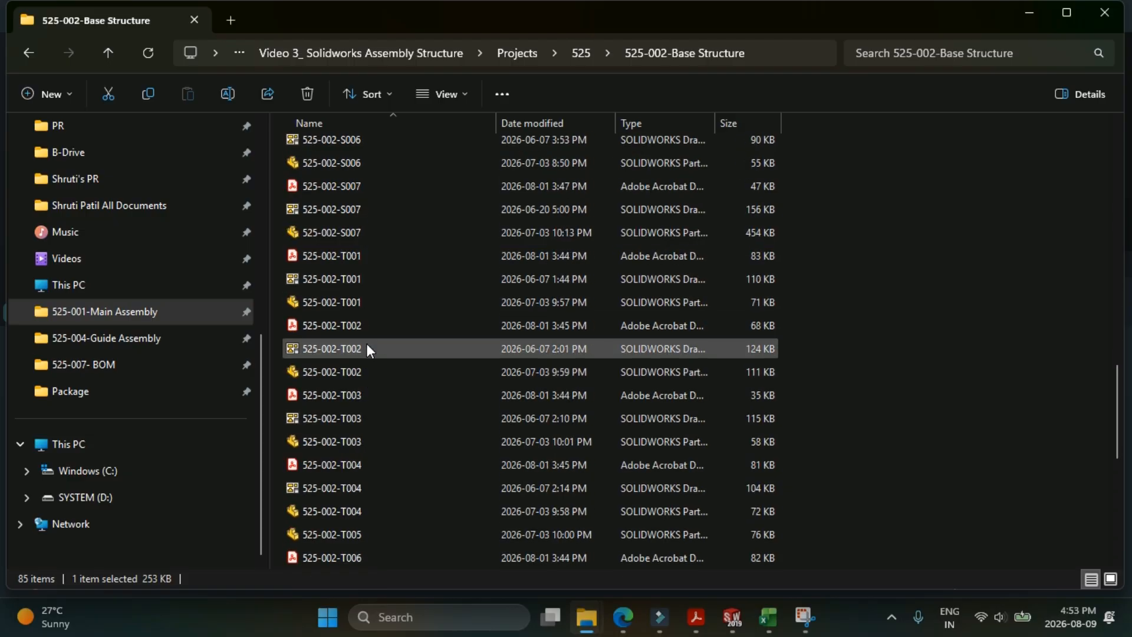
pyautogui.scroll(2, 366, 341)
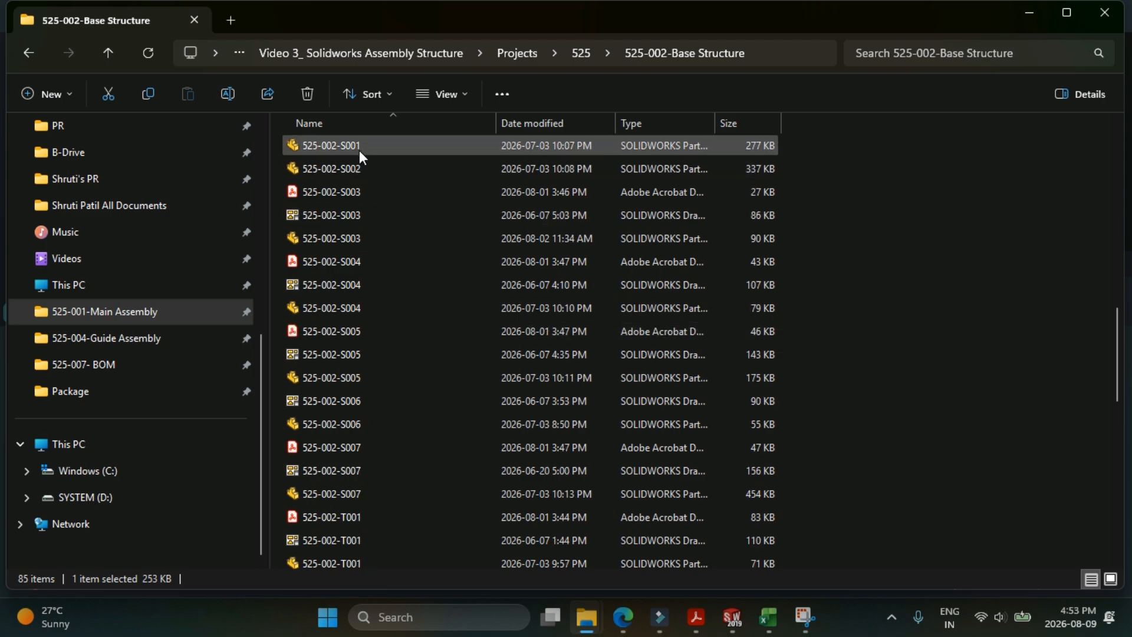
pyautogui.click(359, 147)
# - Highlight the machining part files 525-002-M001 through 525-002-M004 in the base structure folder
pyautogui.scroll(8, 402, 384)
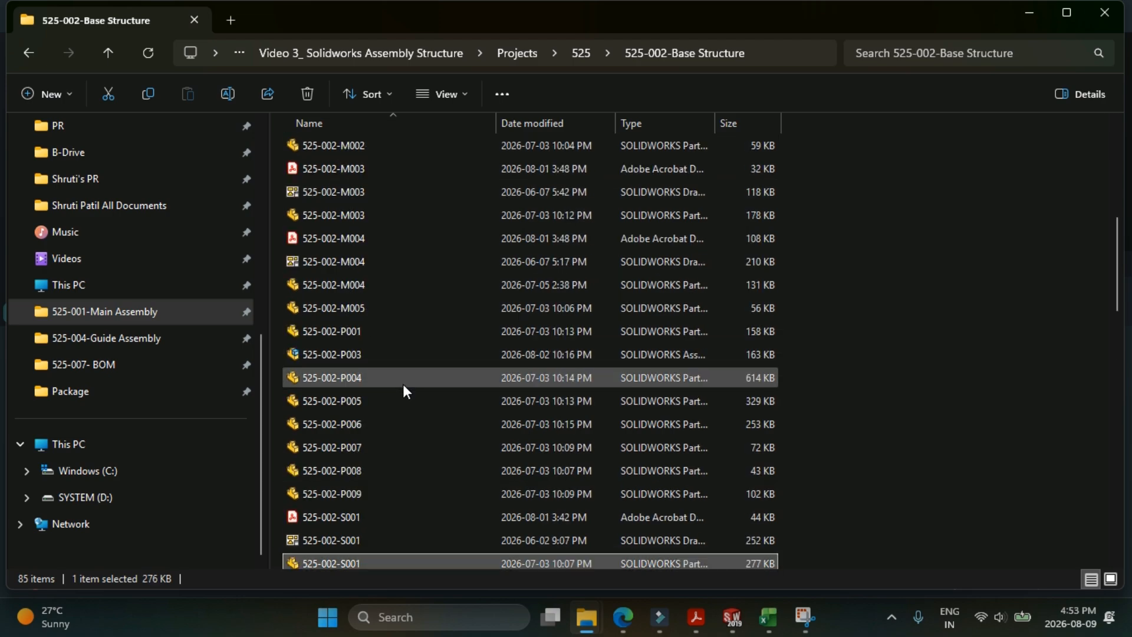
pyautogui.click(366, 305)
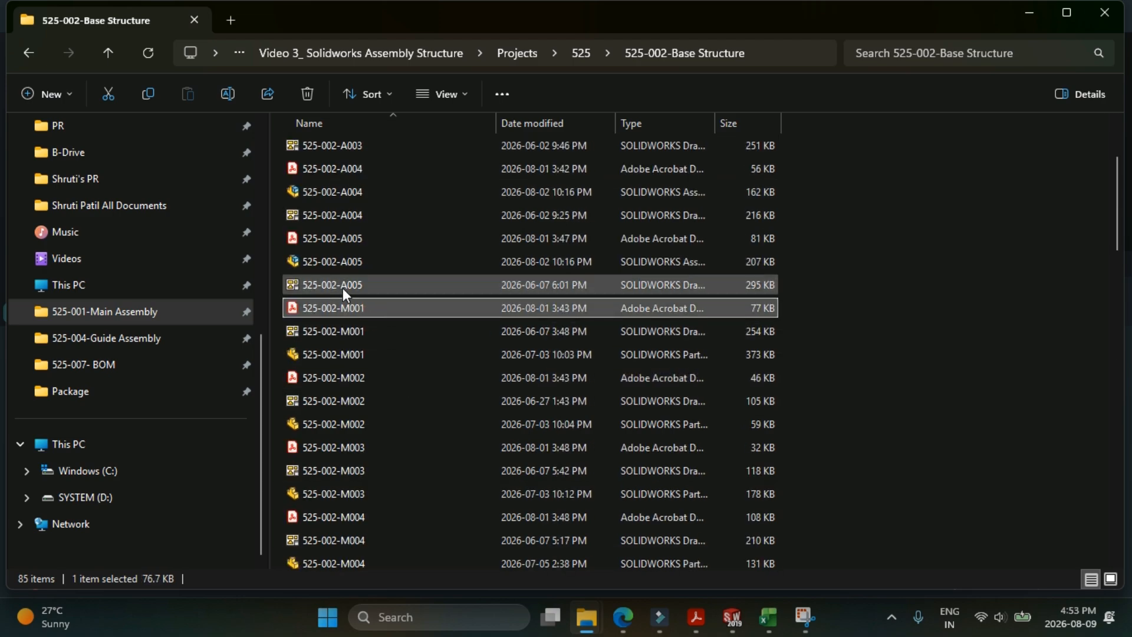
pyautogui.click(335, 331)
pyautogui.click(321, 355)
pyautogui.click(343, 378)
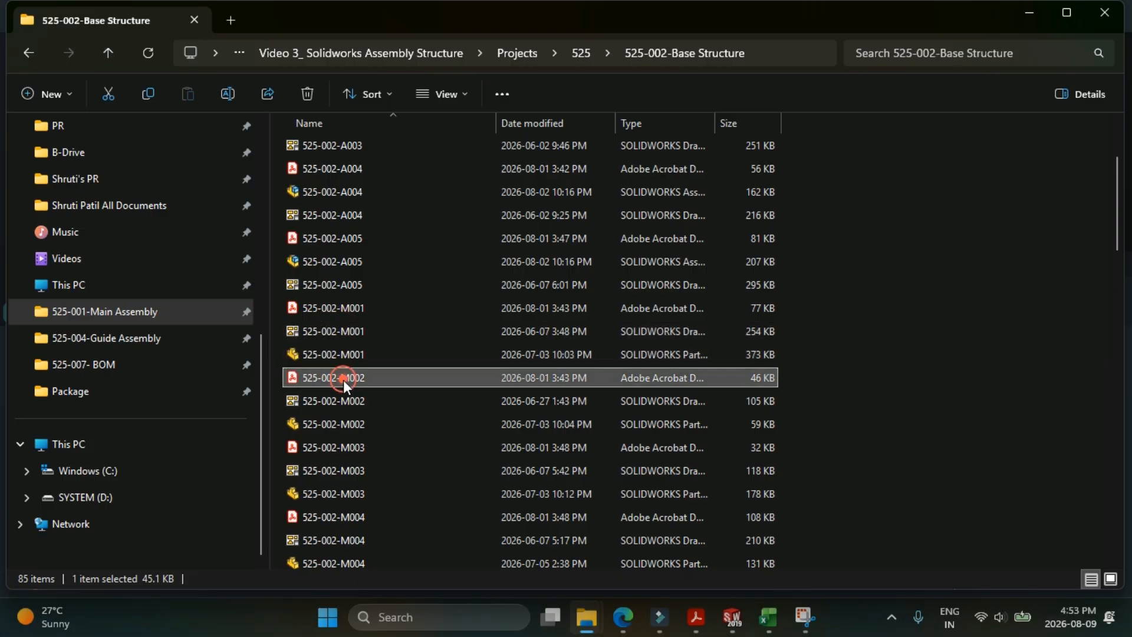
pyautogui.click(357, 448)
pyautogui.click(361, 517)
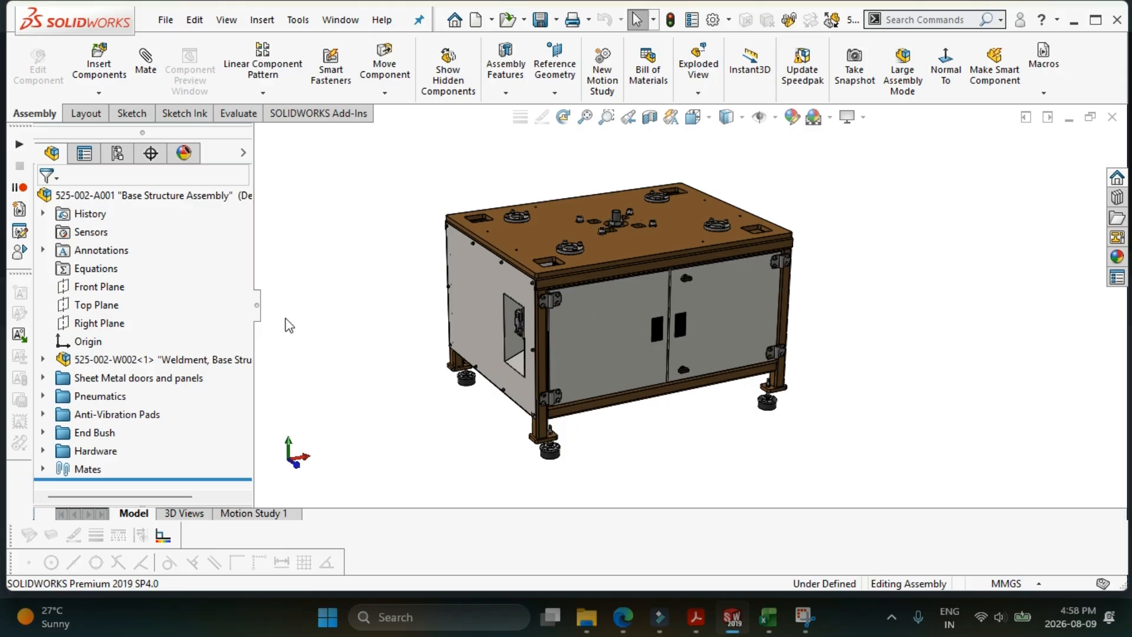
# - Highlight the left door panel, the top base plate and the lower frame in the base structure assembly 525-002-A001
pyautogui.click(595, 334)
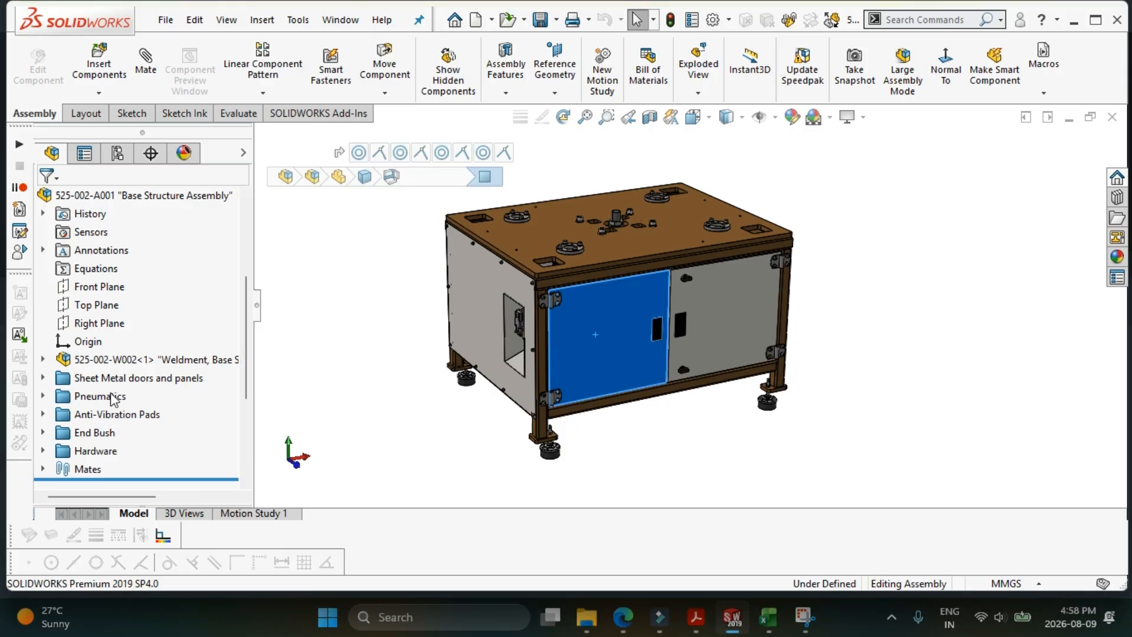
pyautogui.click(619, 250)
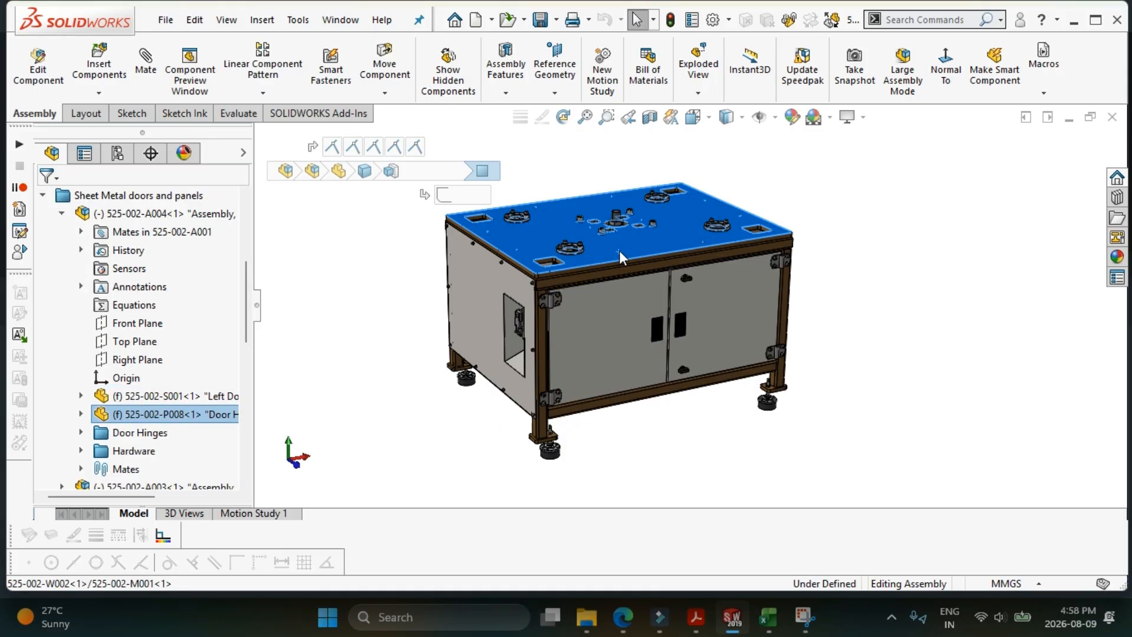
pyautogui.click(563, 409)
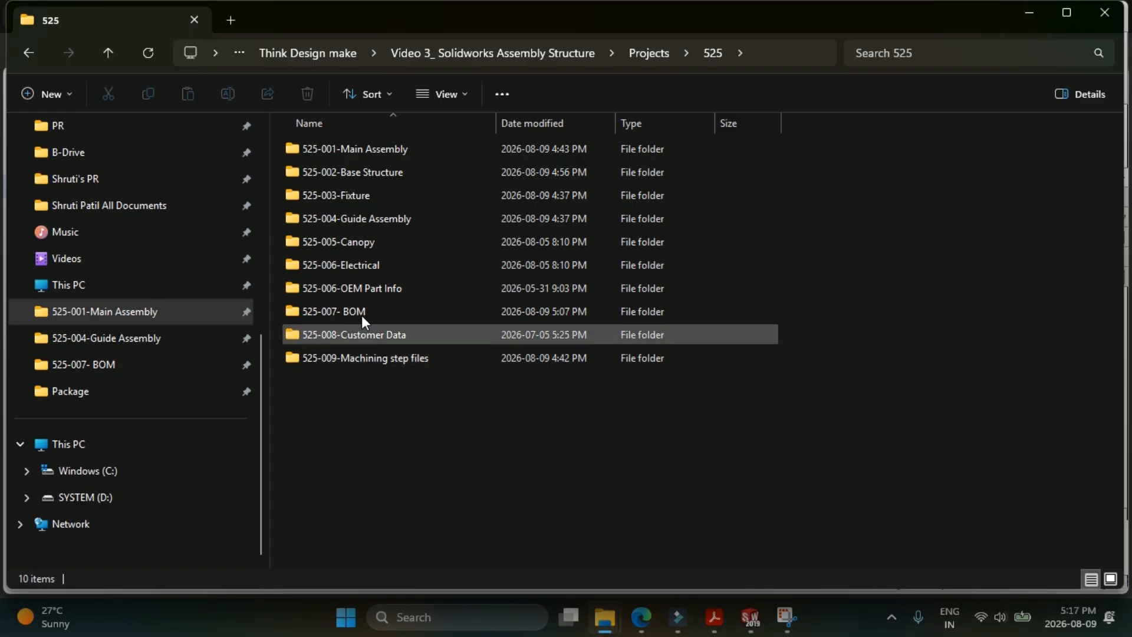
# - Open the 525-007- BOM folder and highlight the fasteners, machining, purchase, sheet metal and weldment tube length workbooks in turn
pyautogui.click(363, 315)
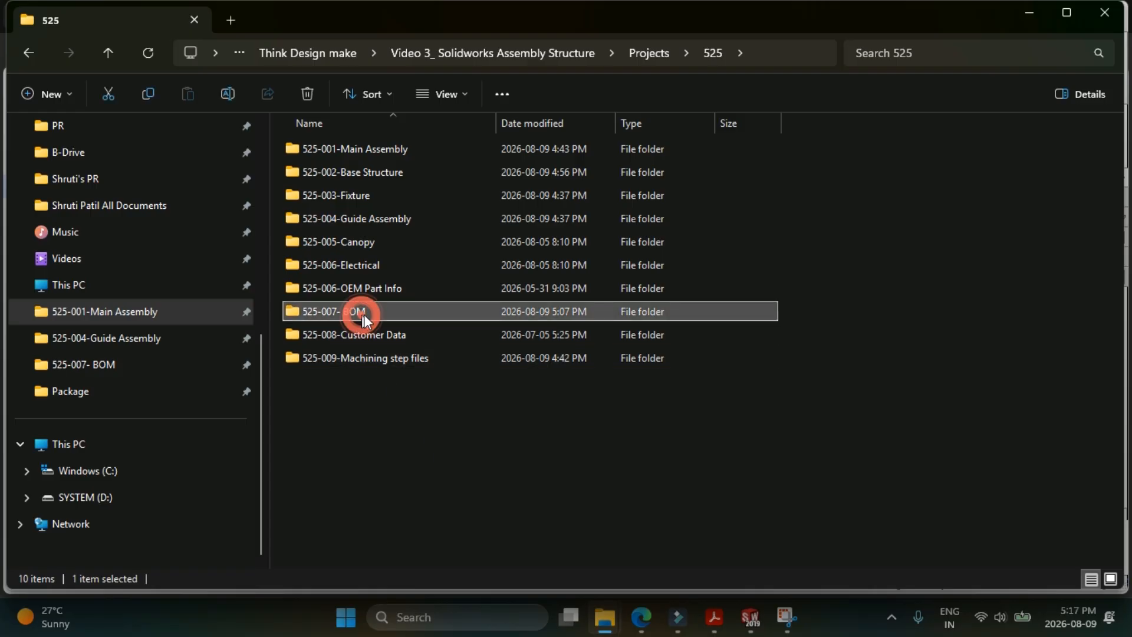
pyautogui.doubleClick(376, 313)
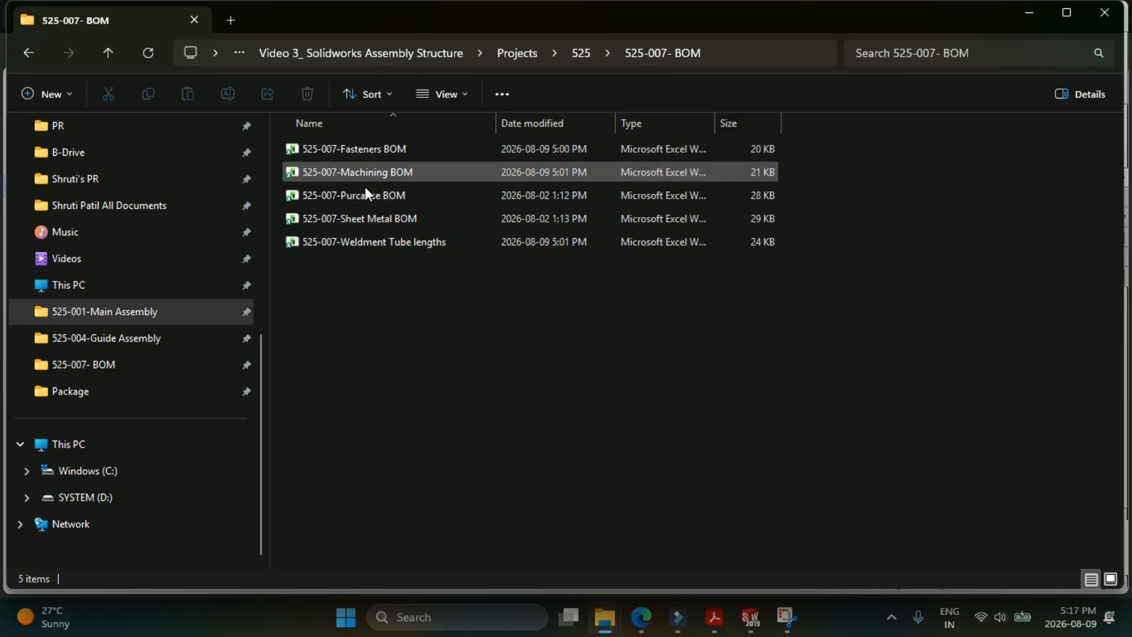
pyautogui.click(388, 154)
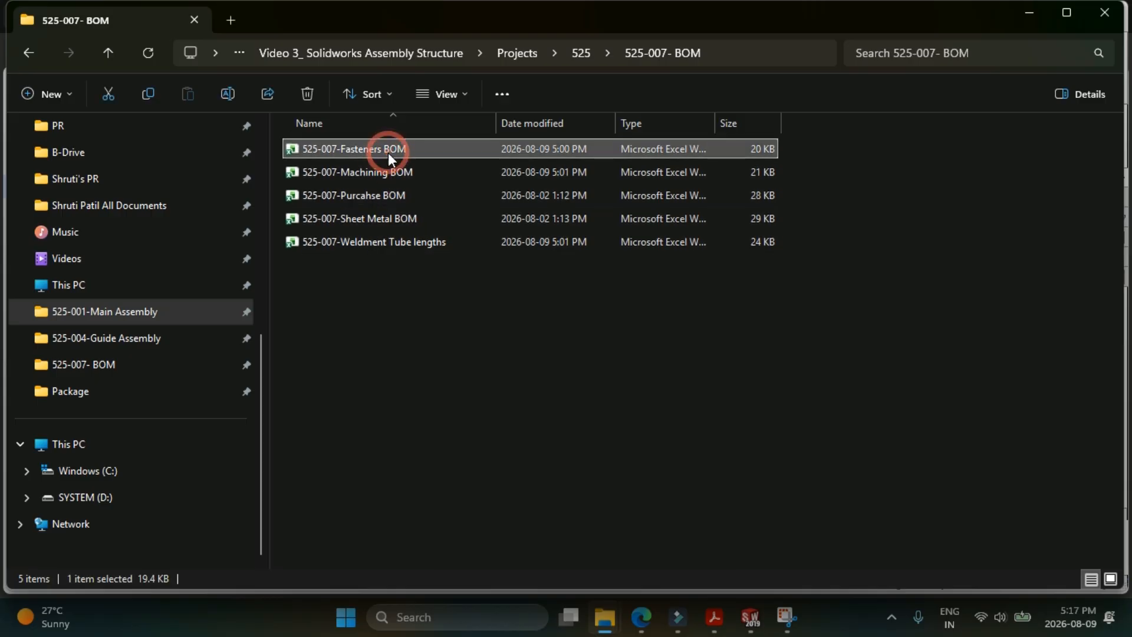
pyautogui.click(391, 168)
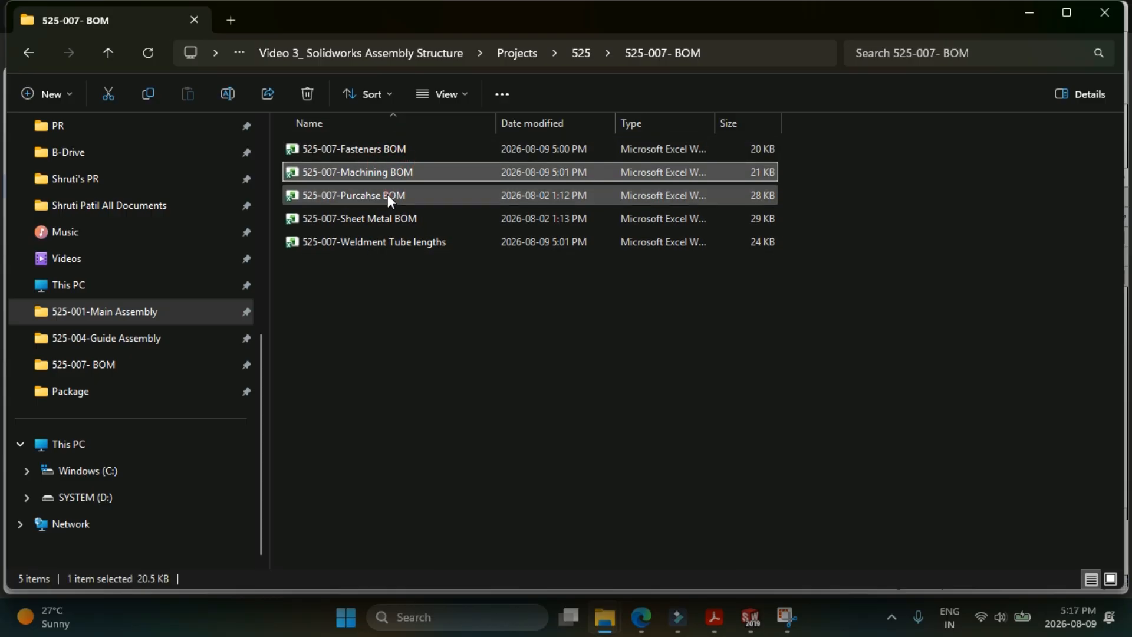
pyautogui.click(387, 193)
pyautogui.click(383, 218)
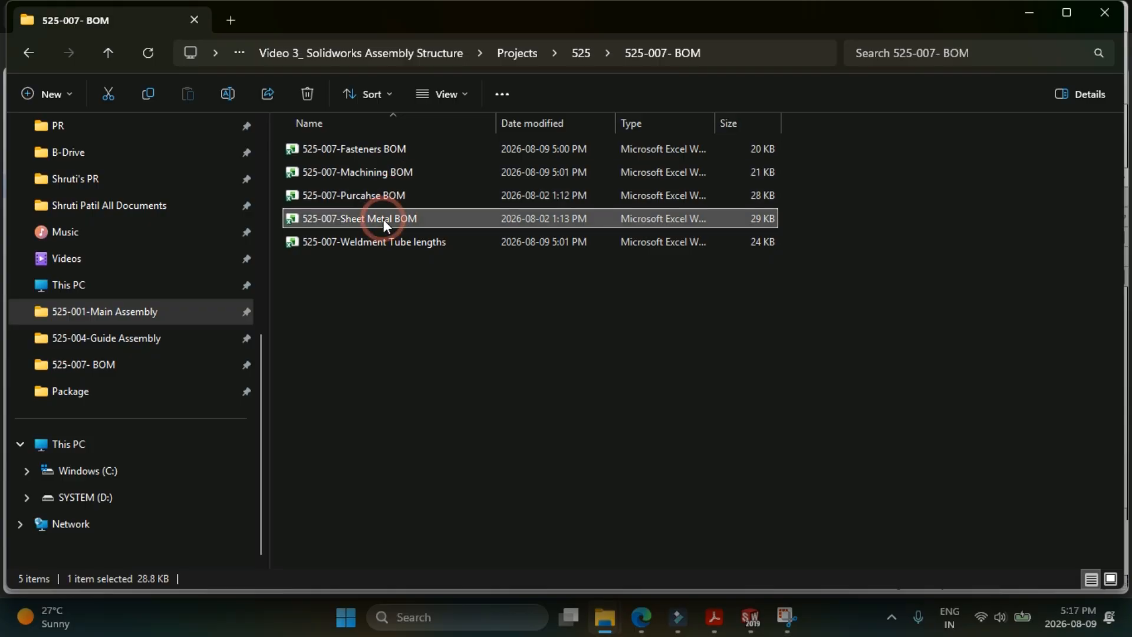
pyautogui.click(383, 240)
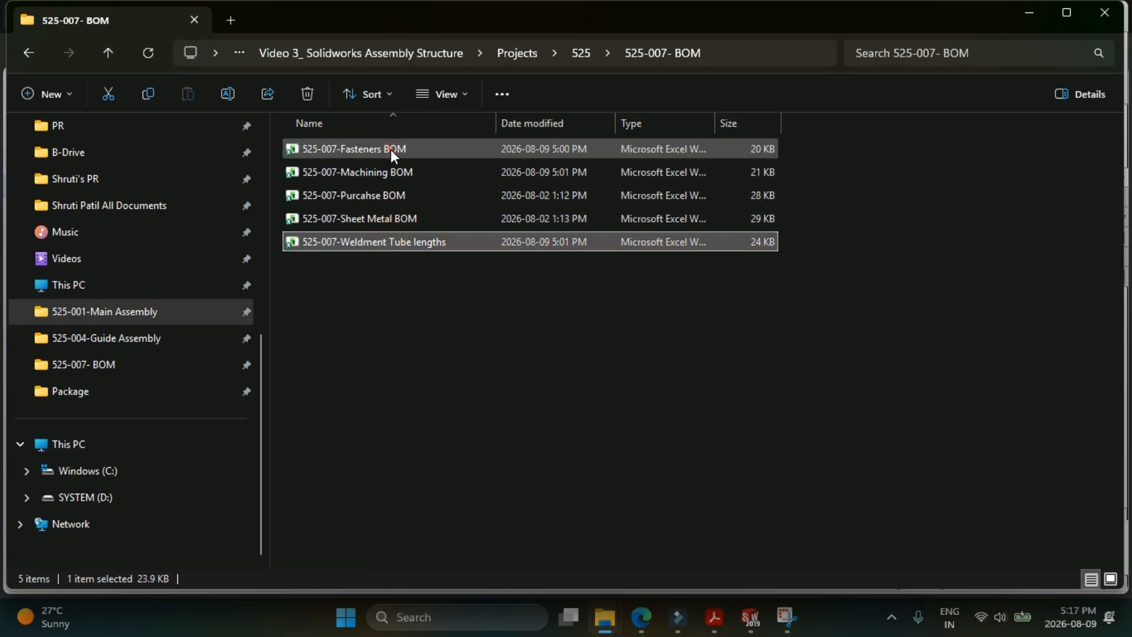
# - Open the 525-007-Fasteners BOM workbook, examine the washer and hex nut quantities and part number, and minimize it
pyautogui.click(390, 150)
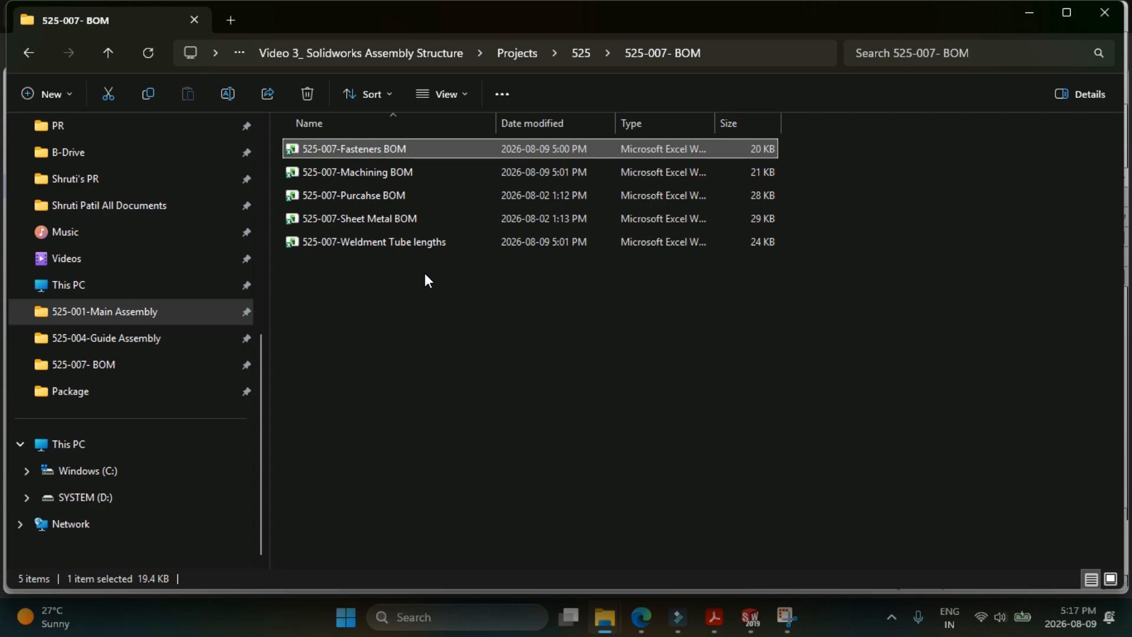
pyautogui.press('Return')
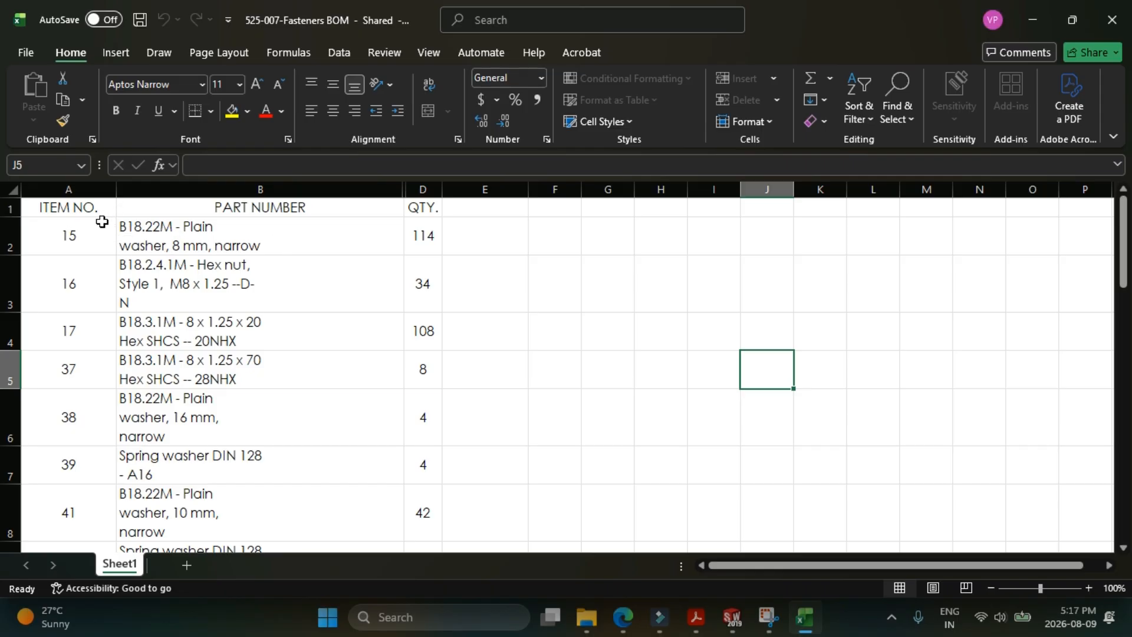
pyautogui.click(428, 238)
pyautogui.click(426, 293)
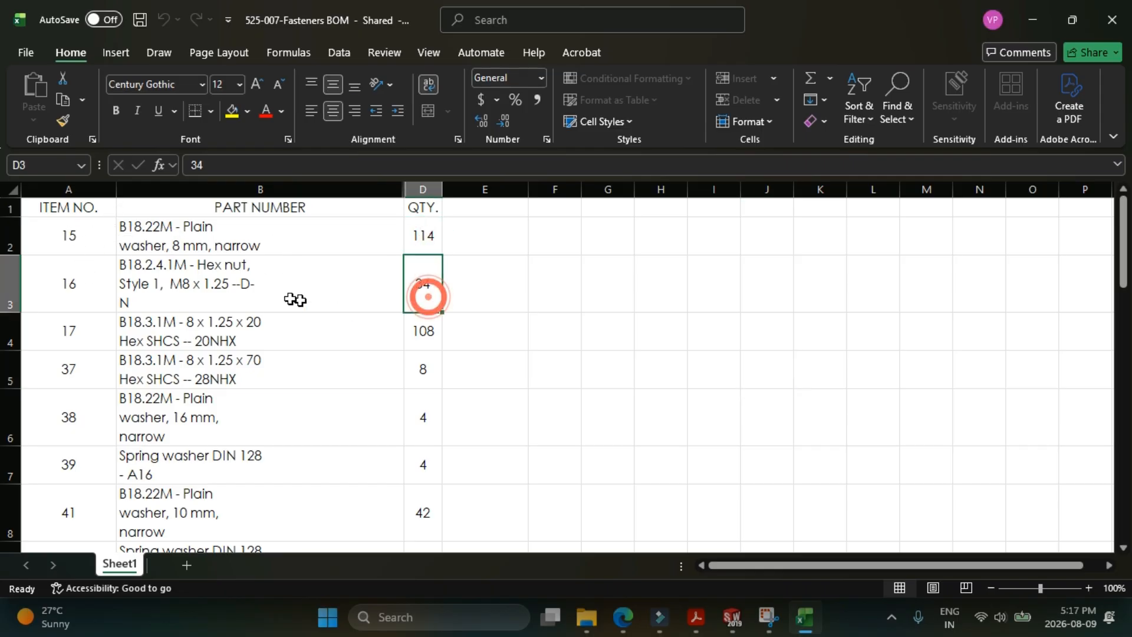
pyautogui.click(182, 268)
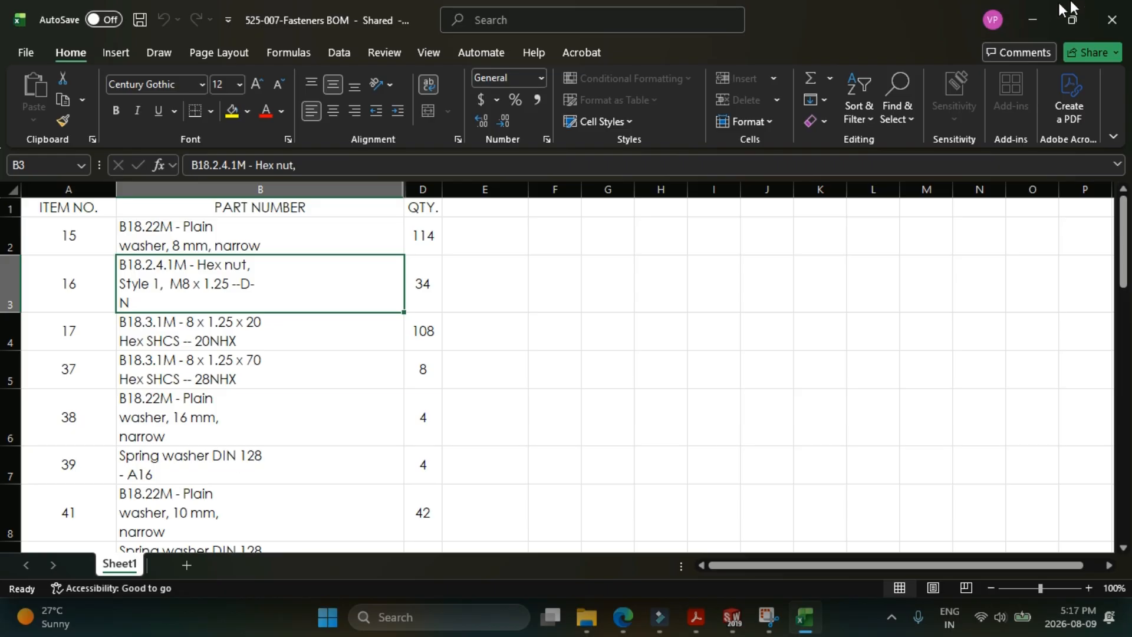
pyautogui.click(1029, 20)
pyautogui.click(1028, 20)
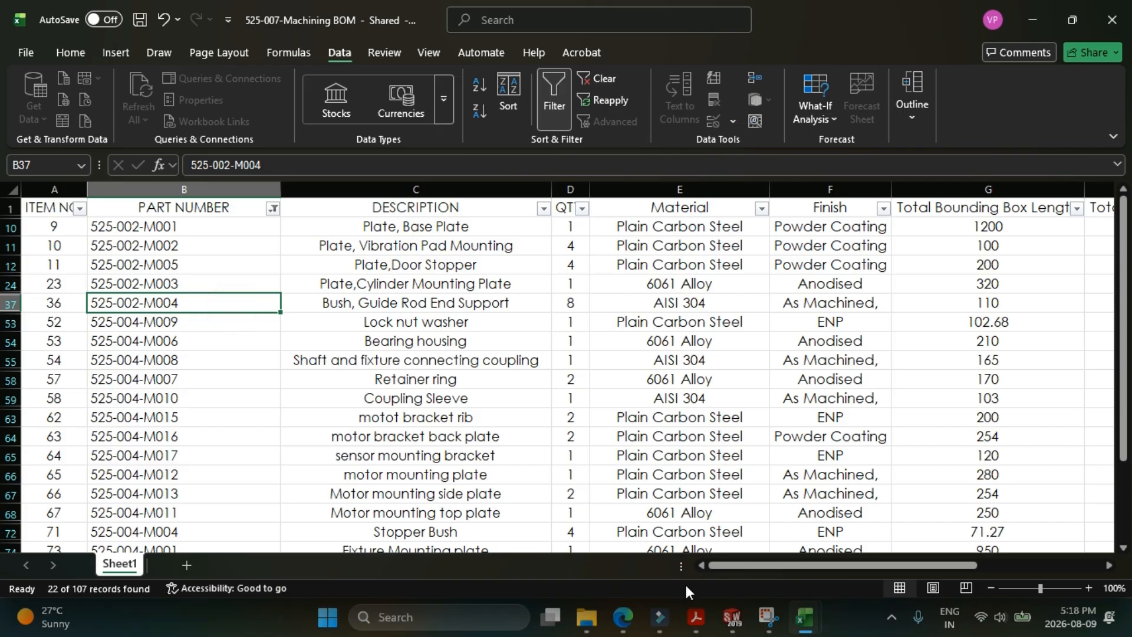
# - Narrow the PART NUMBER column in the Machining BOM and examine the material, finish and bounding box columns
pyautogui.moveTo(275, 193); pyautogui.dragTo(208, 193)
pyautogui.click(560, 514)
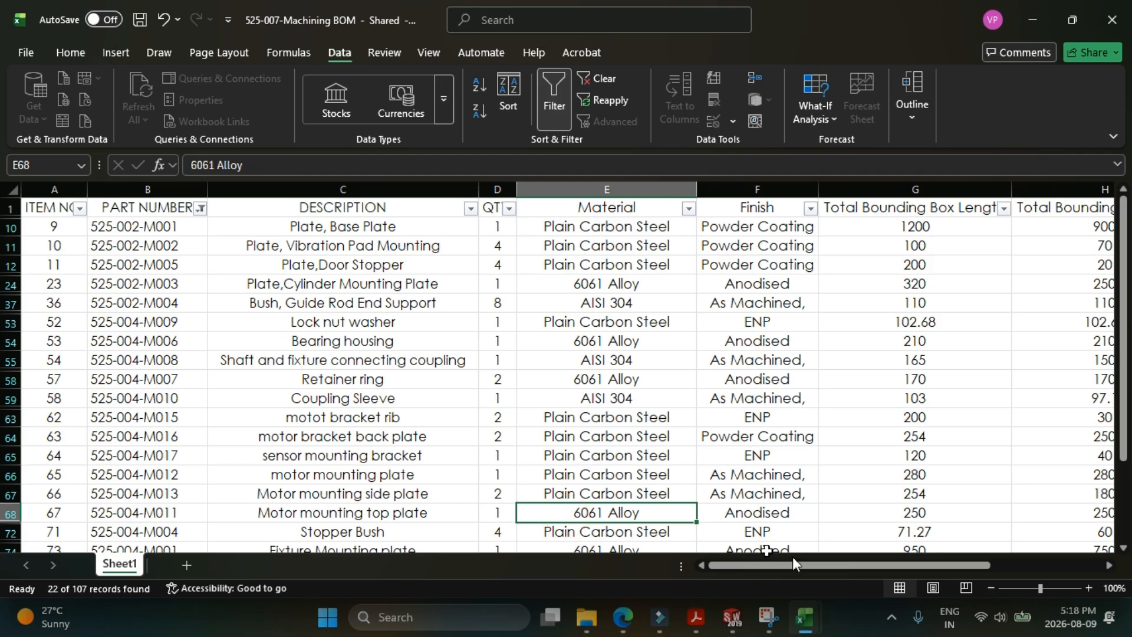
pyautogui.moveTo(766, 566); pyautogui.dragTo(902, 557)
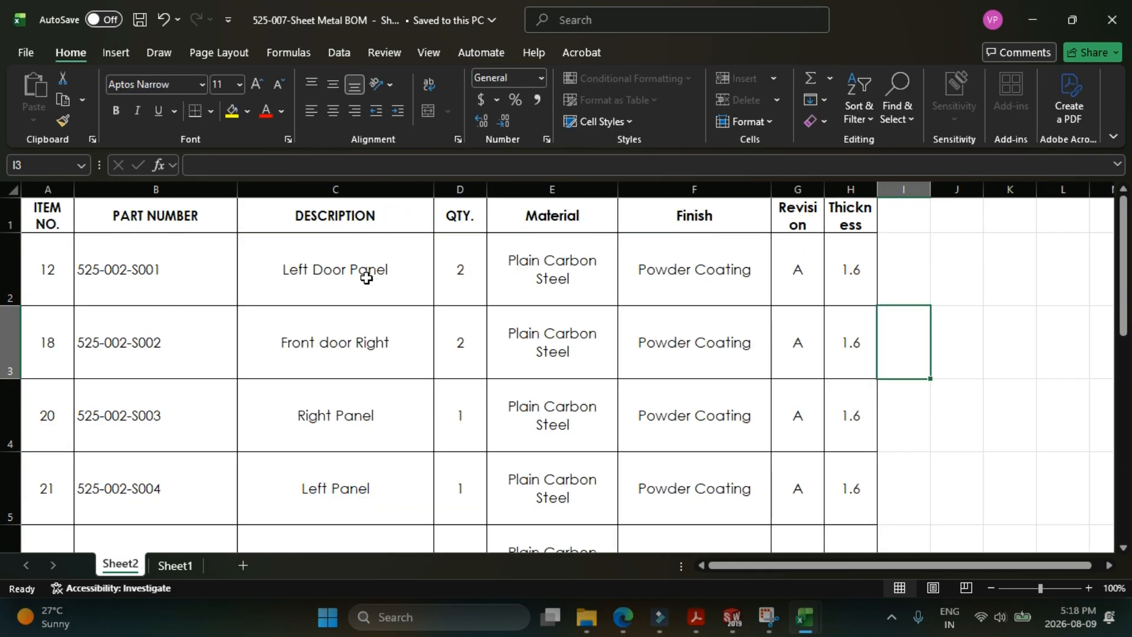
# - Examine the description, quantity, material, finish, revision and thickness of part 525-002-S001 in the Sheet Metal BOM
pyautogui.click(366, 273)
pyautogui.click(464, 273)
pyautogui.click(556, 271)
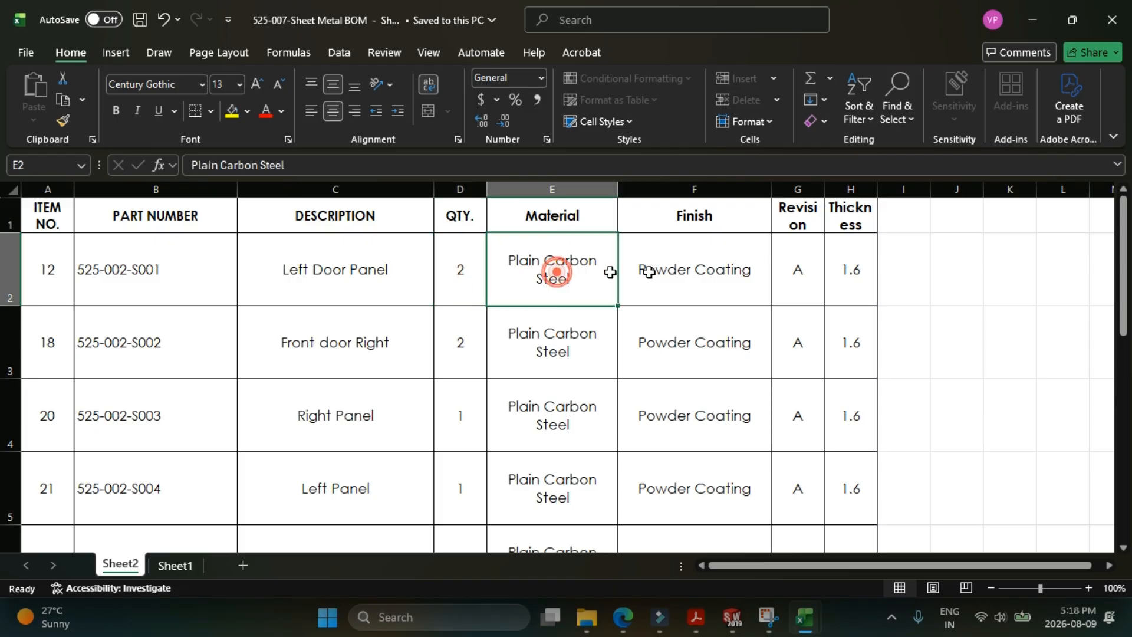
pyautogui.click(722, 270)
pyautogui.click(812, 271)
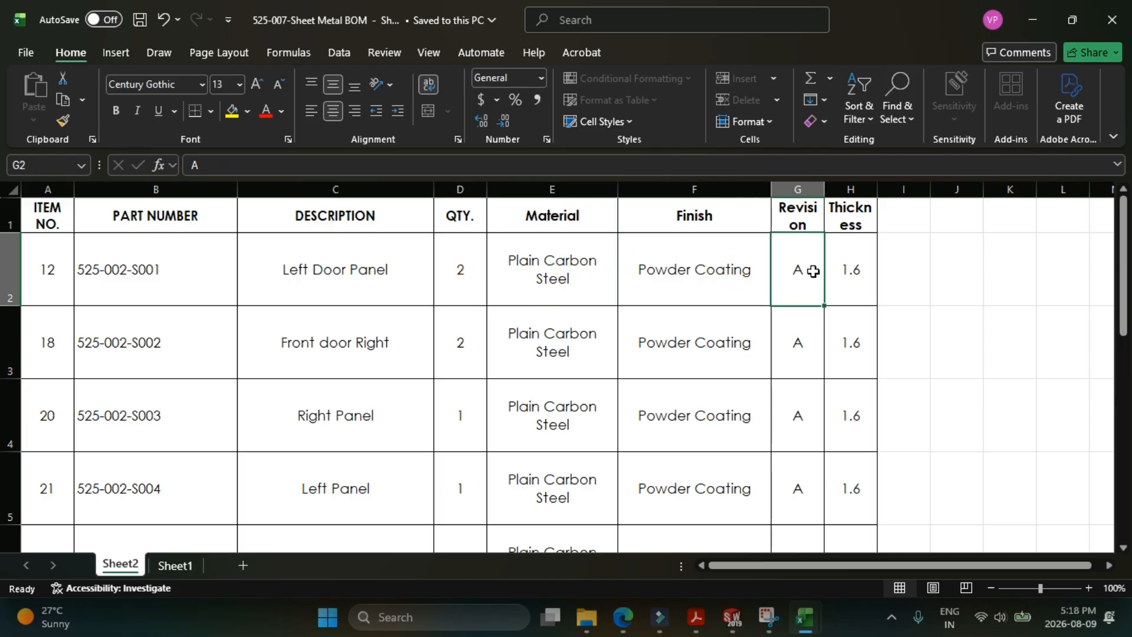
pyautogui.click(851, 282)
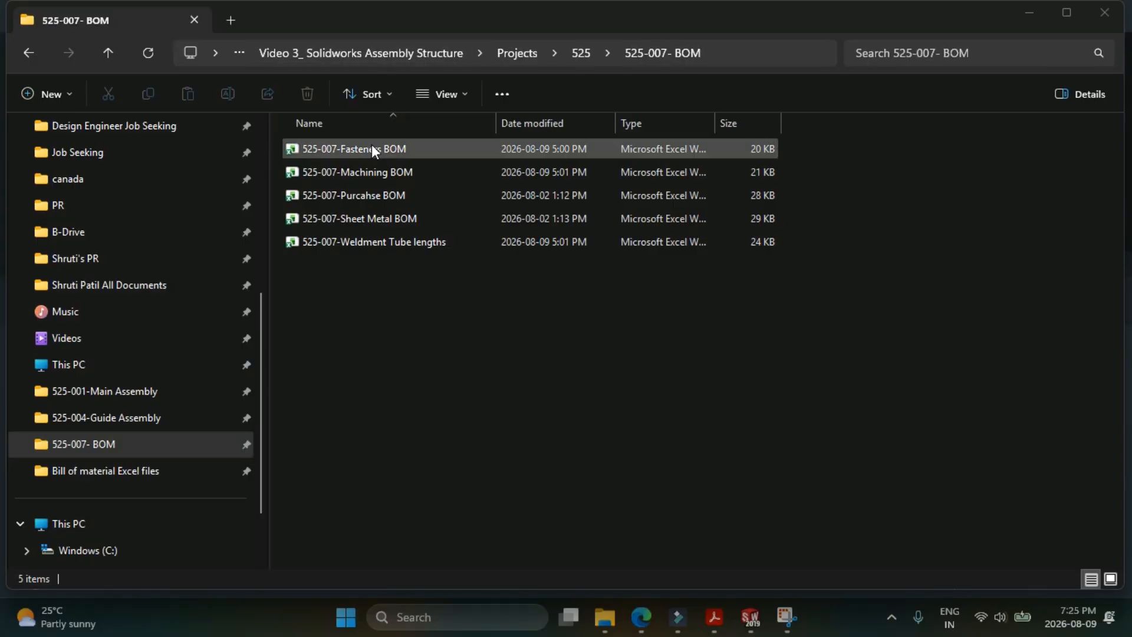
# - Highlight each of the five separate BOM workbooks in the 525-007- BOM folder, from fasteners to weldment tube lengths
pyautogui.click(371, 146)
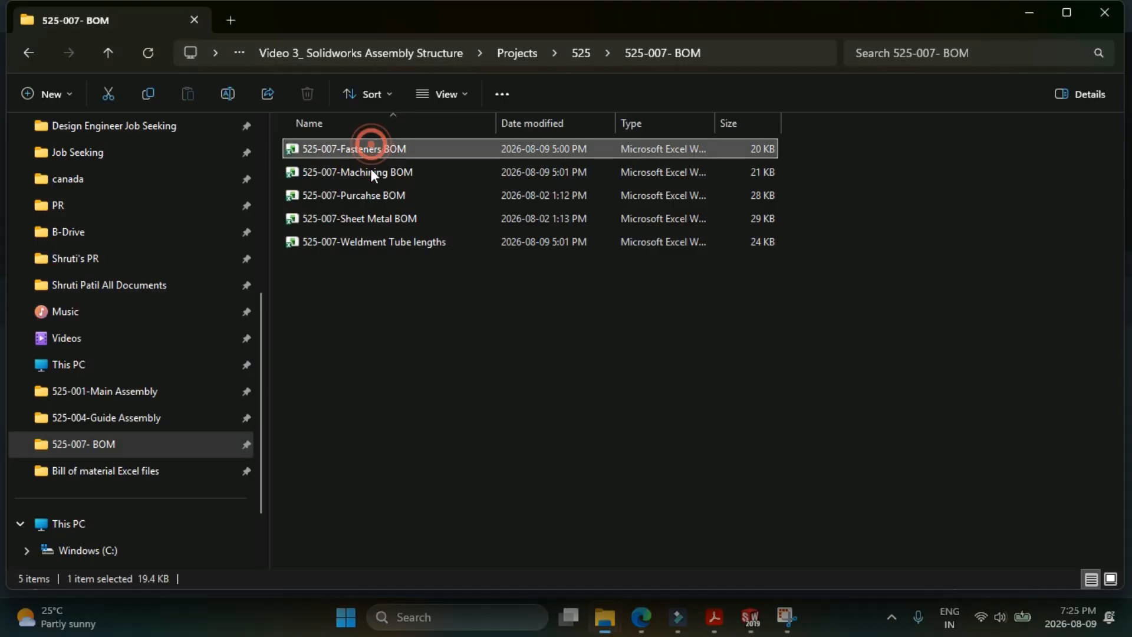
pyautogui.click(370, 172)
pyautogui.click(373, 196)
pyautogui.click(372, 215)
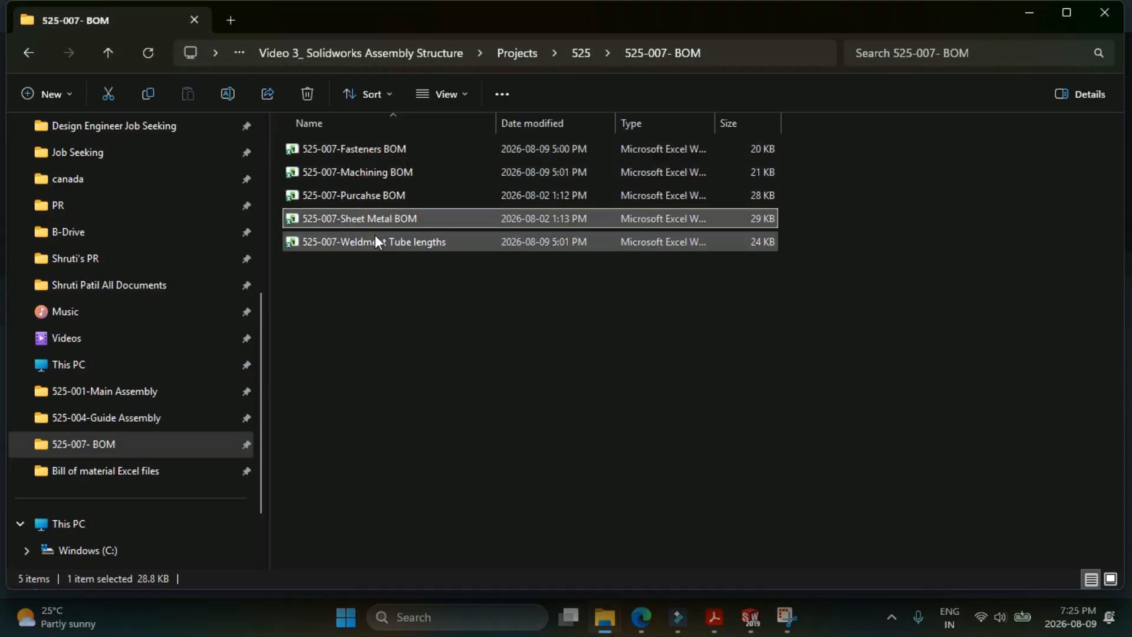
pyautogui.click(376, 236)
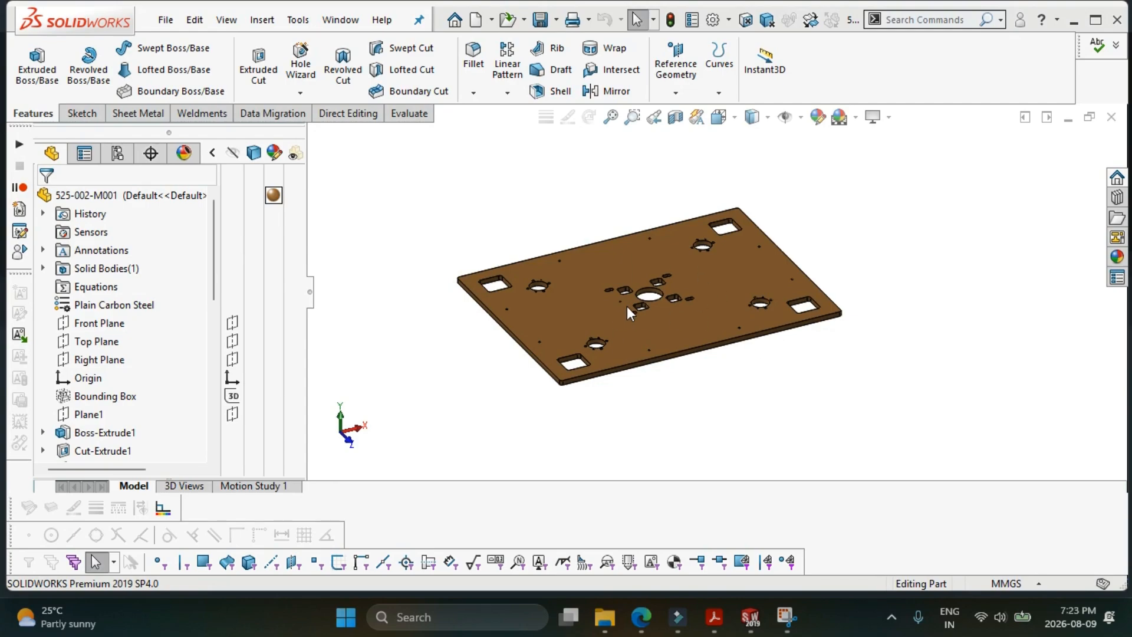
# - Open the custom file properties of the base plate part 525-002-M001 to examine its property names and values
pyautogui.click(692, 24)
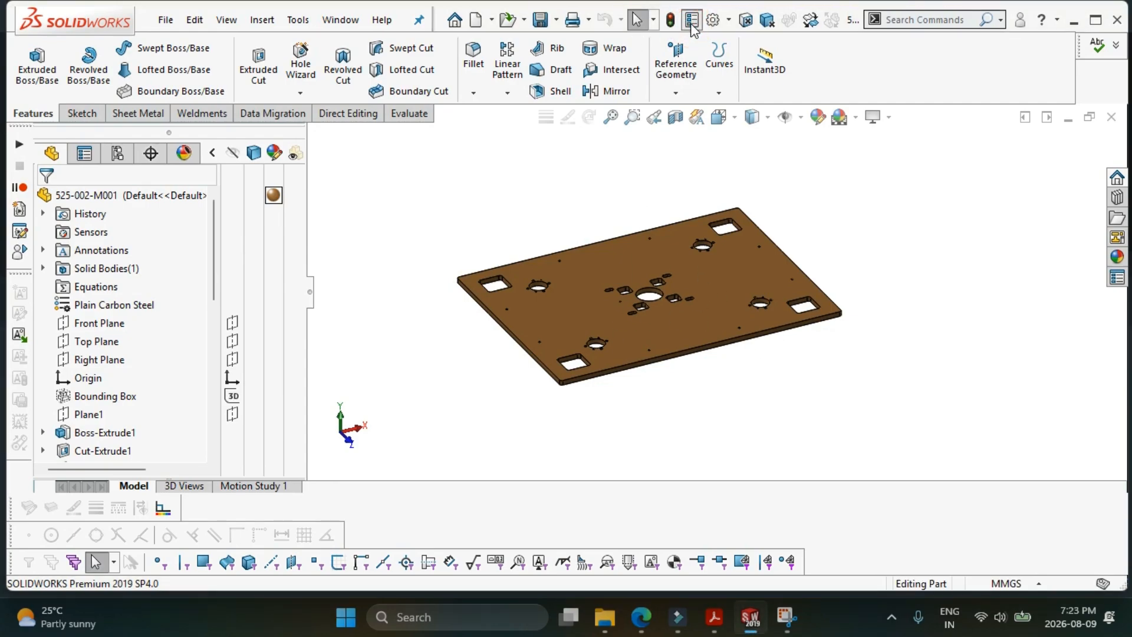
pyautogui.click(314, 142)
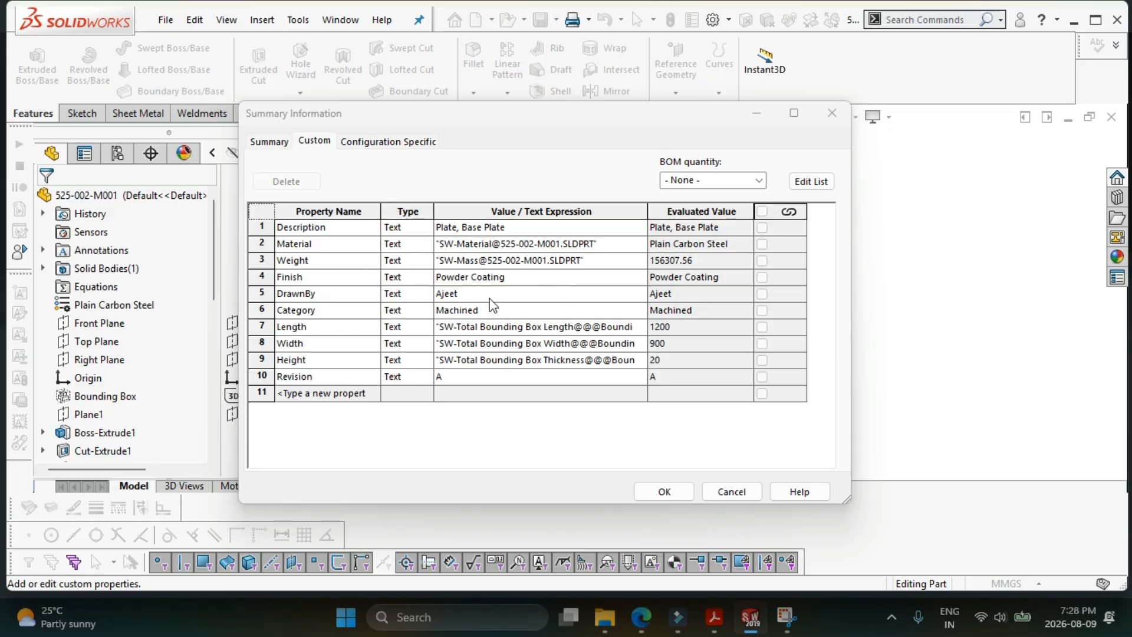
# - Add a text custom property named Description to the new part Part1
pyautogui.click(316, 227)
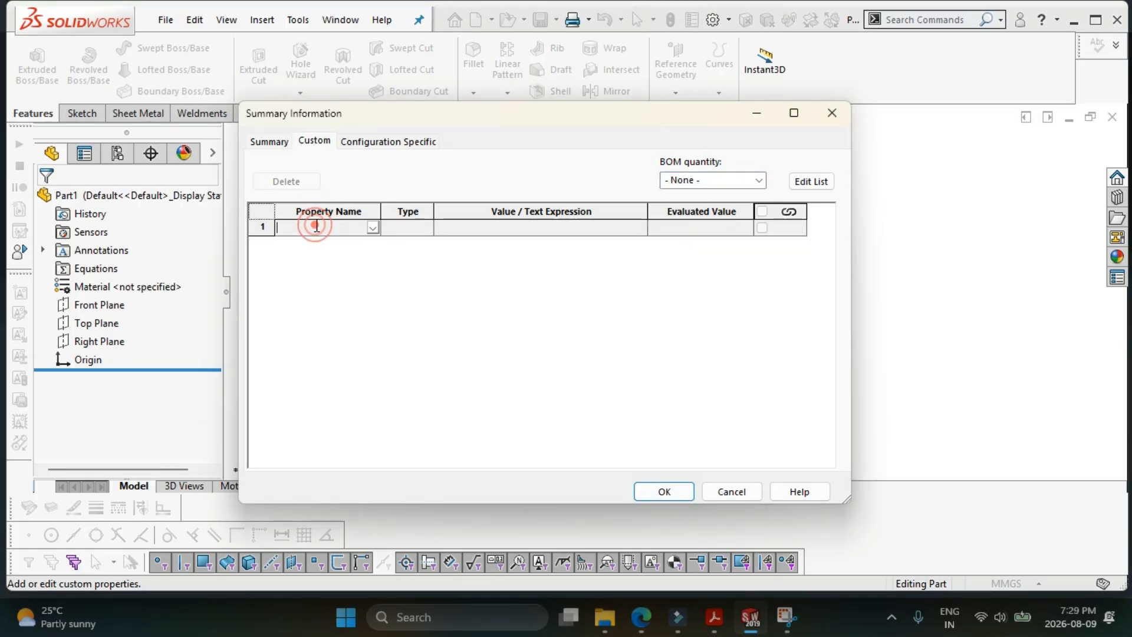
pyautogui.write('Description')
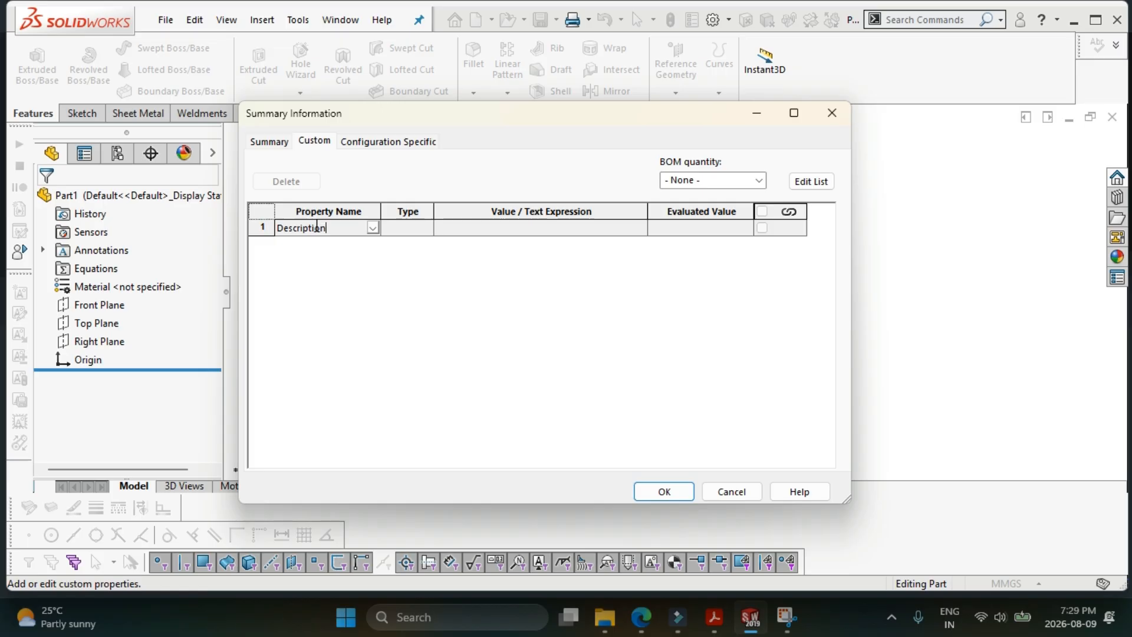
pyautogui.click(462, 358)
# - Add a Material custom property linked to the part's Material value and accept the file properties
pyautogui.click(311, 248)
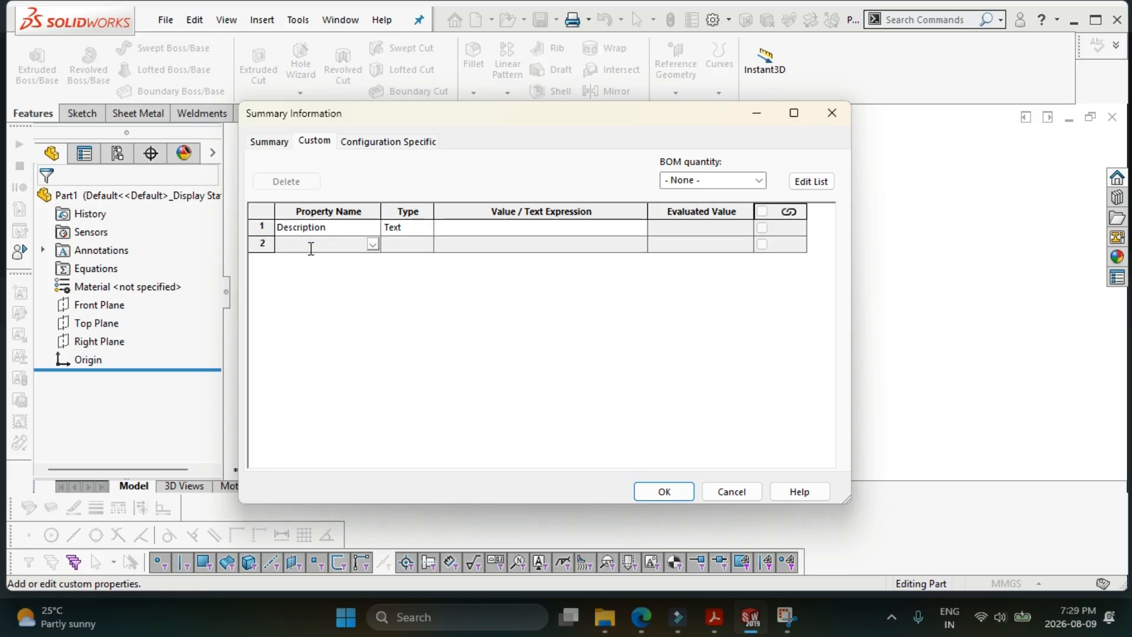
pyautogui.write('Material')
pyautogui.click(639, 375)
pyautogui.click(639, 244)
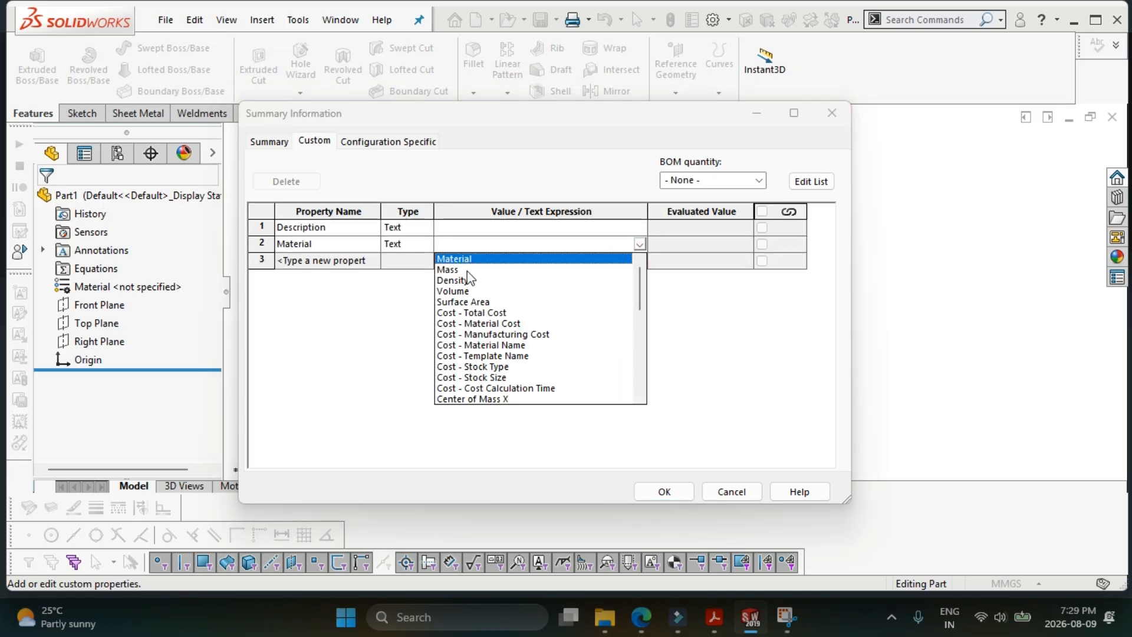
pyautogui.click(468, 257)
pyautogui.click(666, 492)
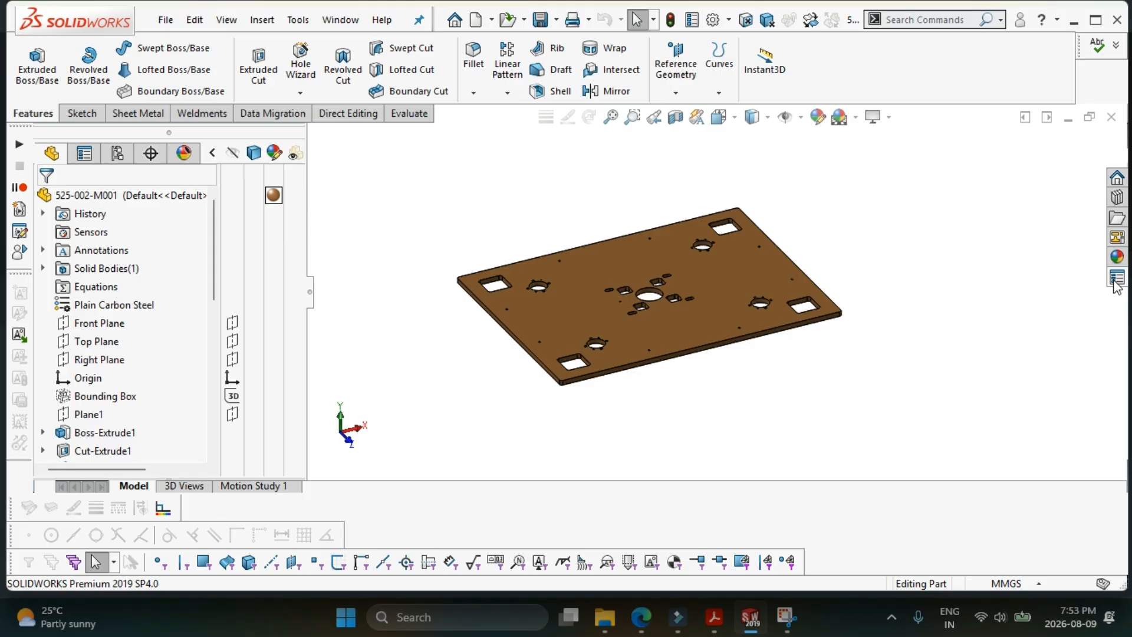
# - Show the custom properties form of part 525-002-M001 and examine its material, description, drawn-by, finish and category options
pyautogui.click(1116, 278)
pyautogui.scroll(-1, 1024, 258)
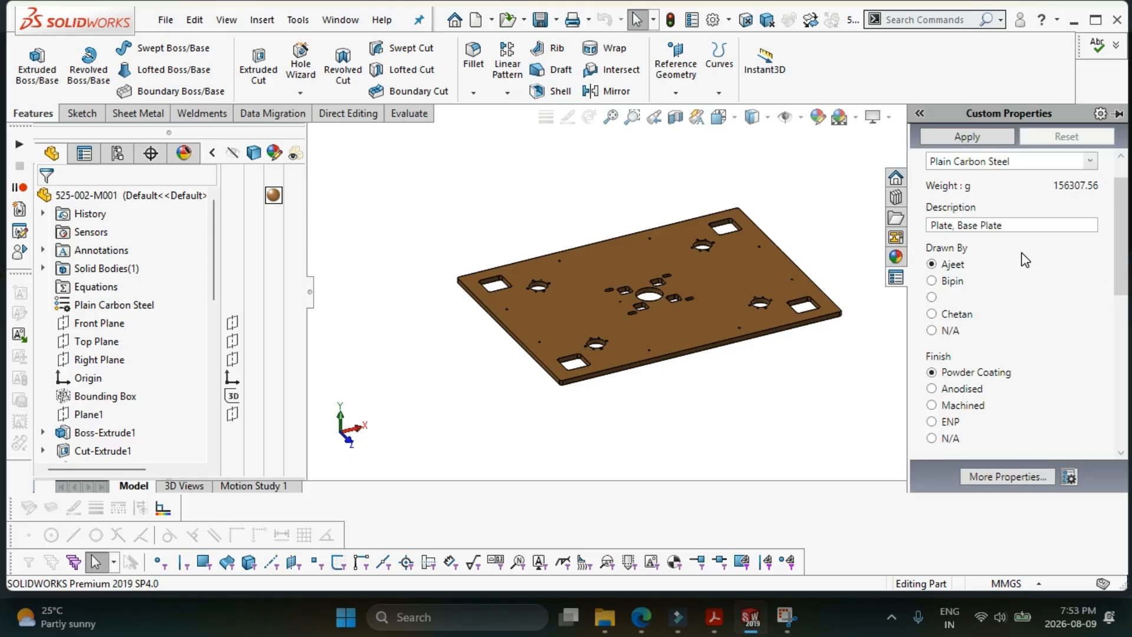
pyautogui.click(1020, 224)
pyautogui.click(1049, 160)
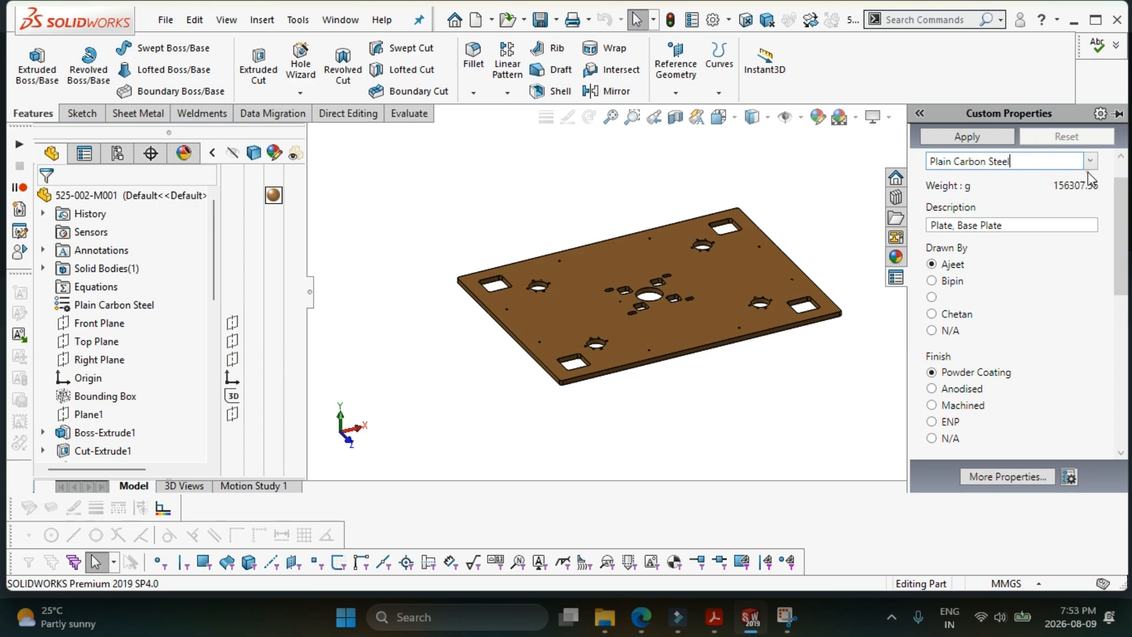
pyautogui.click(1088, 170)
pyautogui.click(1090, 160)
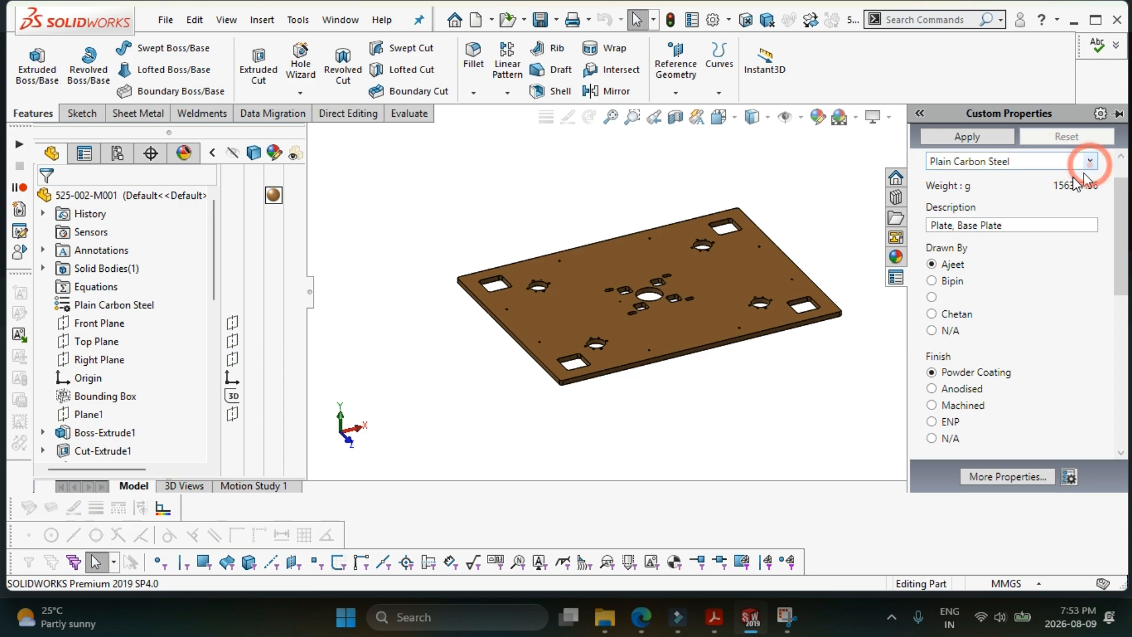
pyautogui.click(1104, 274)
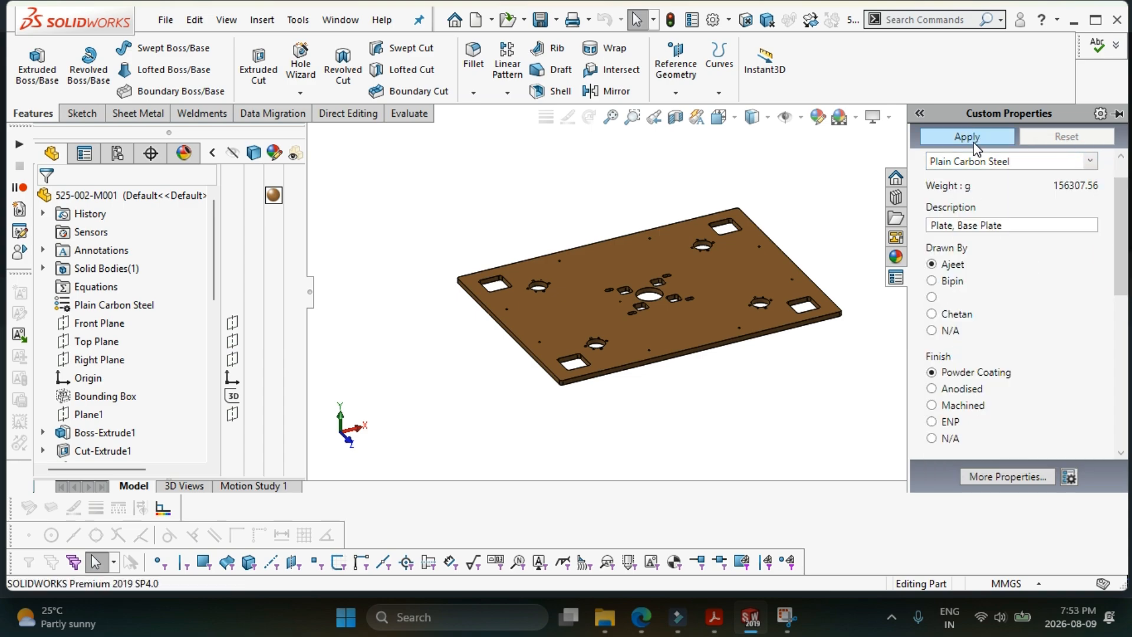
pyautogui.scroll(-3, 996, 261)
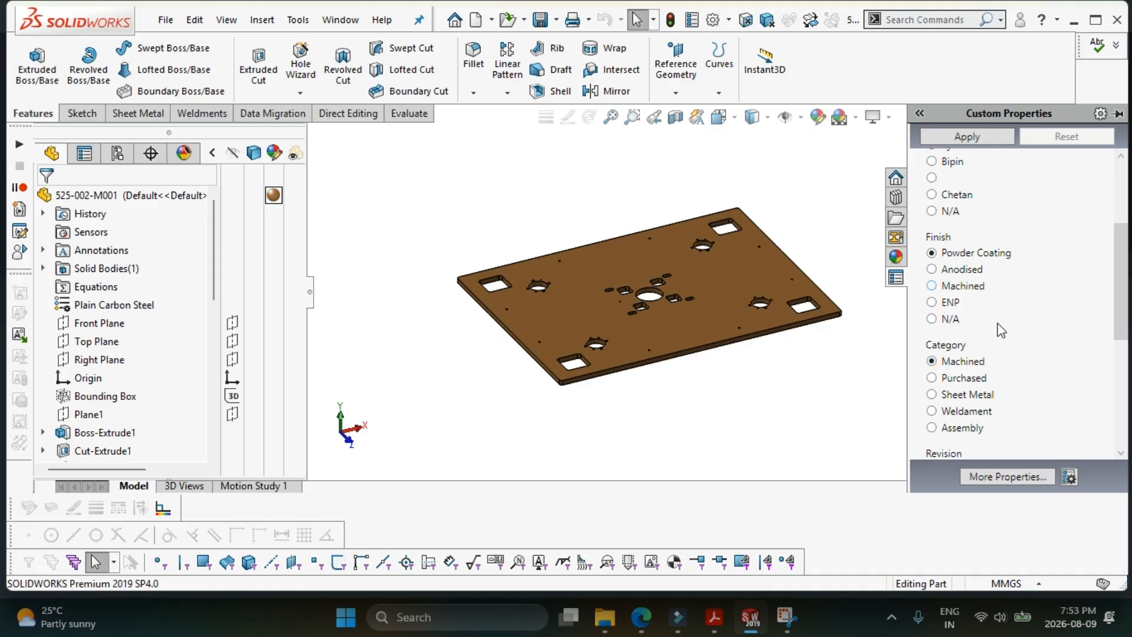
pyautogui.scroll(4, 1008, 302)
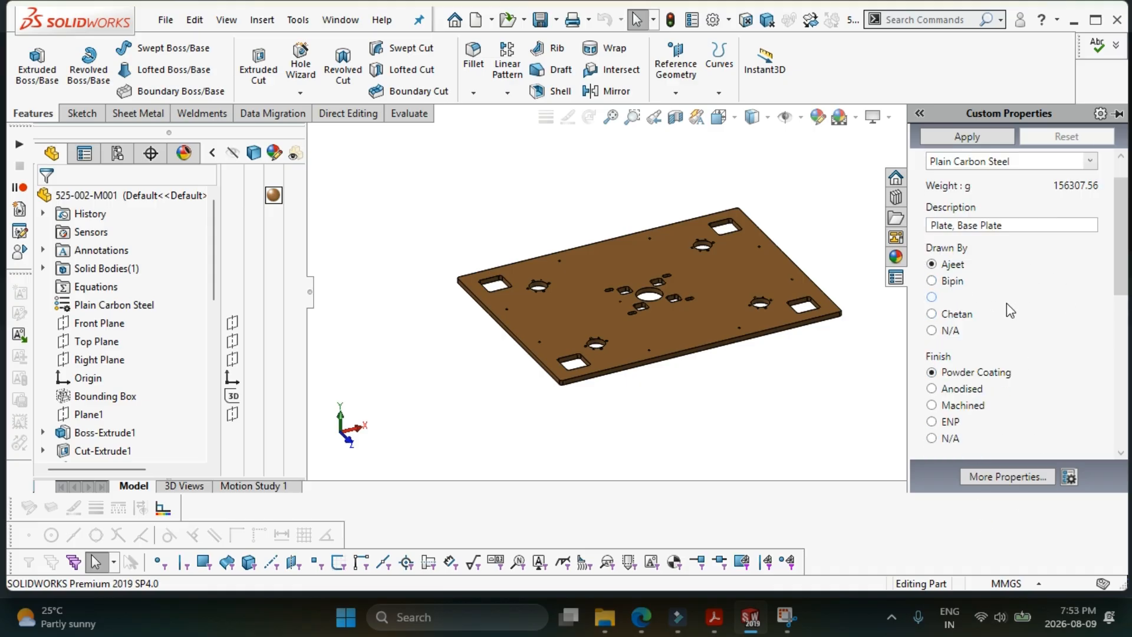
# - Review the available property templates for part 525-002-M001 and accept Customtemplate3.prtprp as its template
pyautogui.click(1069, 478)
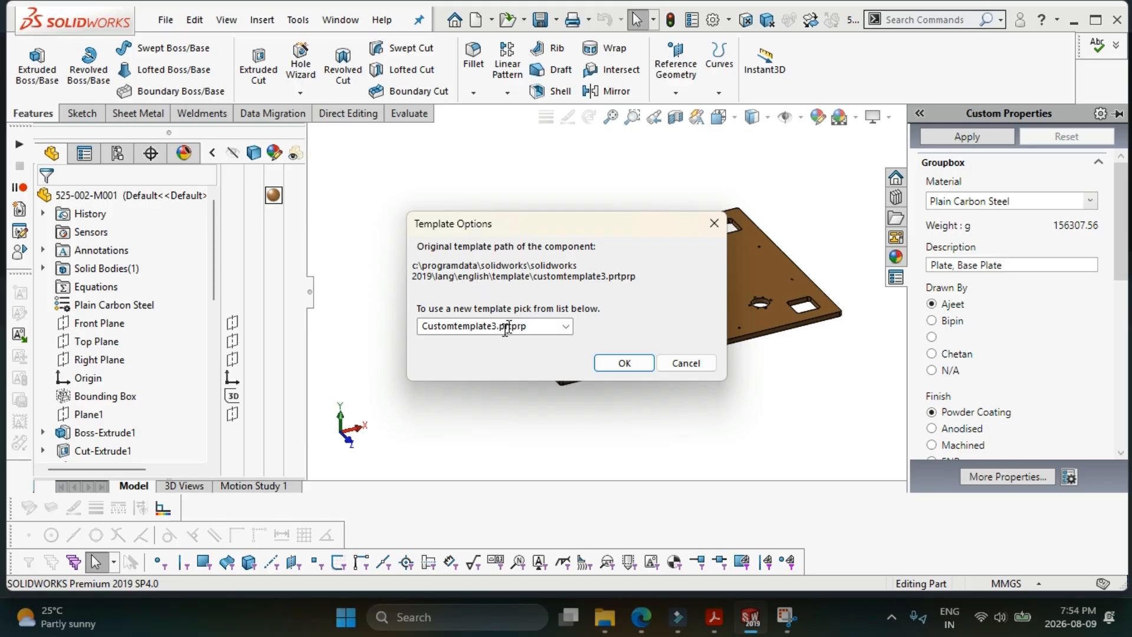
pyautogui.click(567, 327)
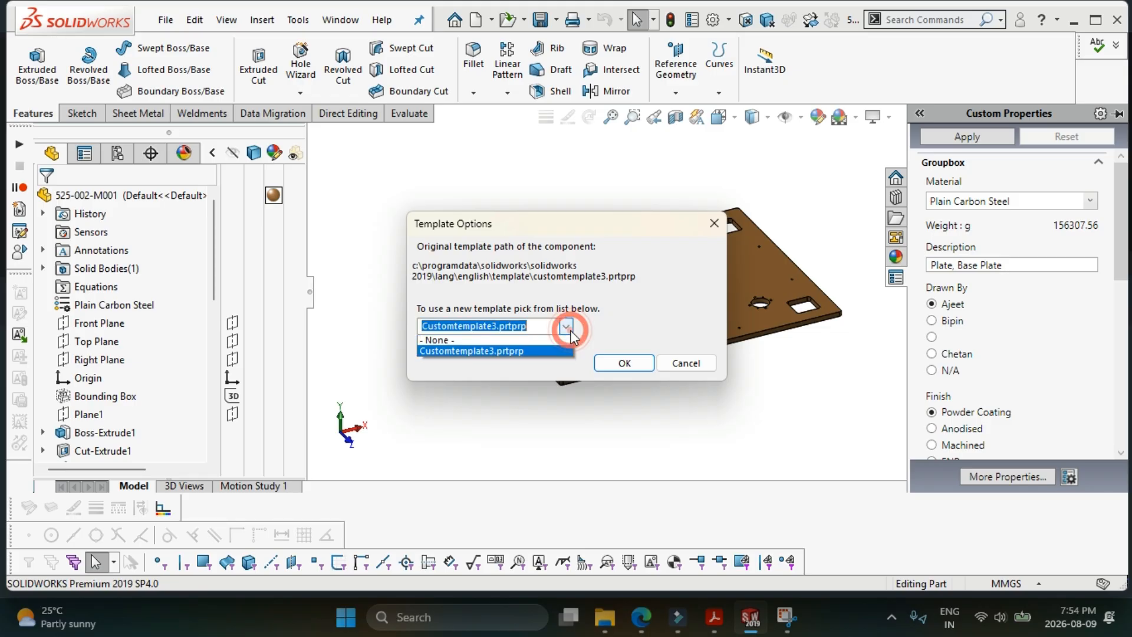
pyautogui.click(567, 327)
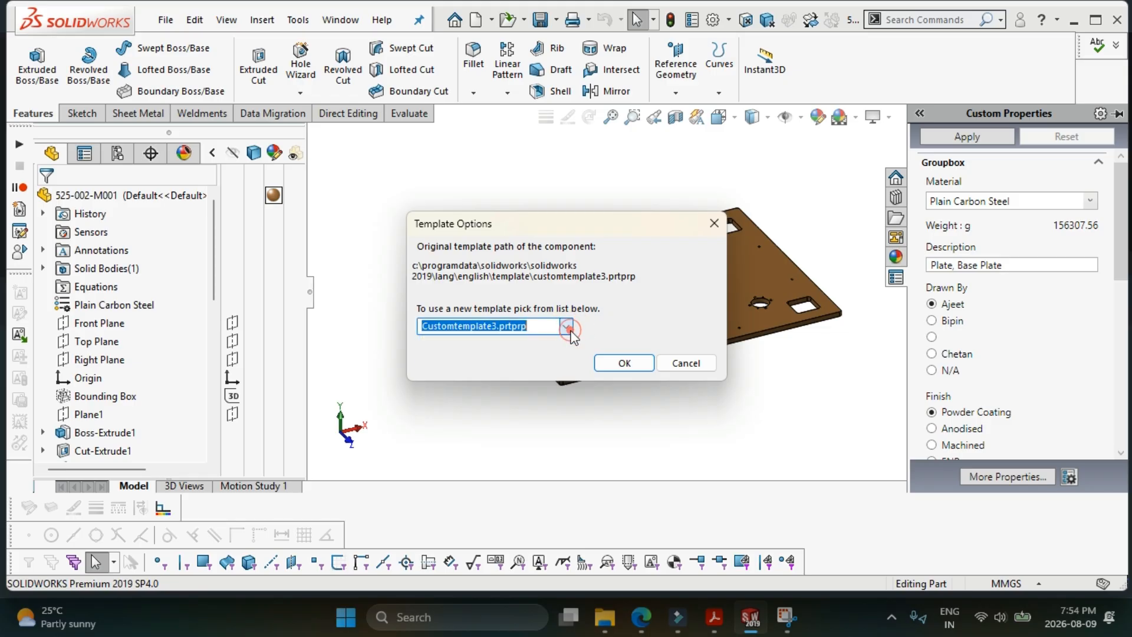
pyautogui.click(624, 363)
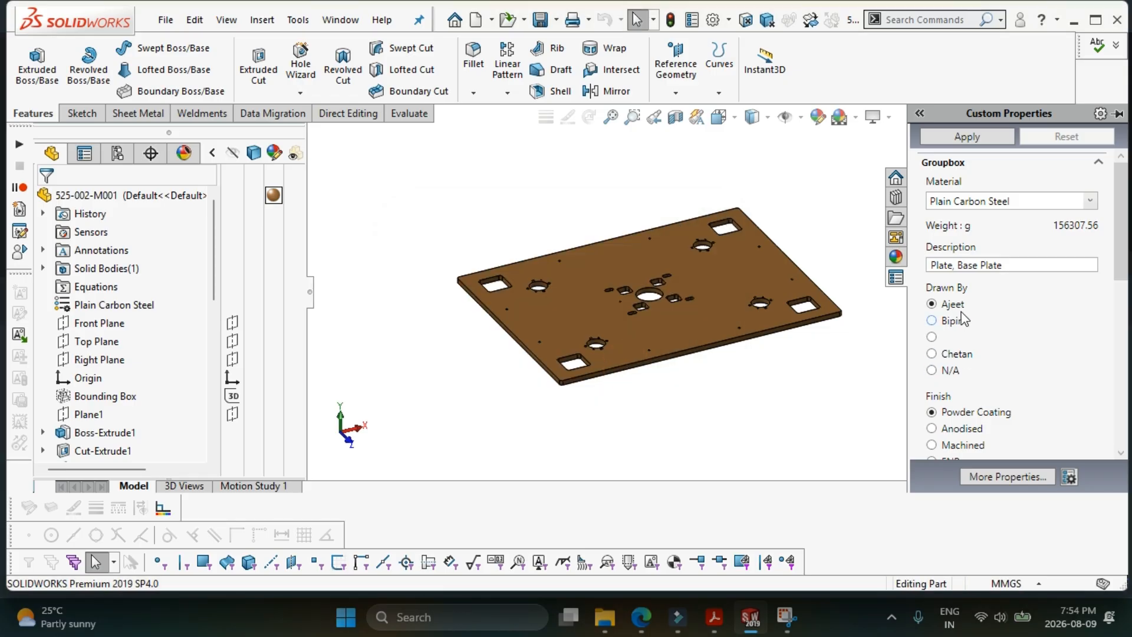
# - Apply the custom properties form to the base plate, show its custom file properties, and review the form's revision and size fields
pyautogui.scroll(-5, 1006, 254)
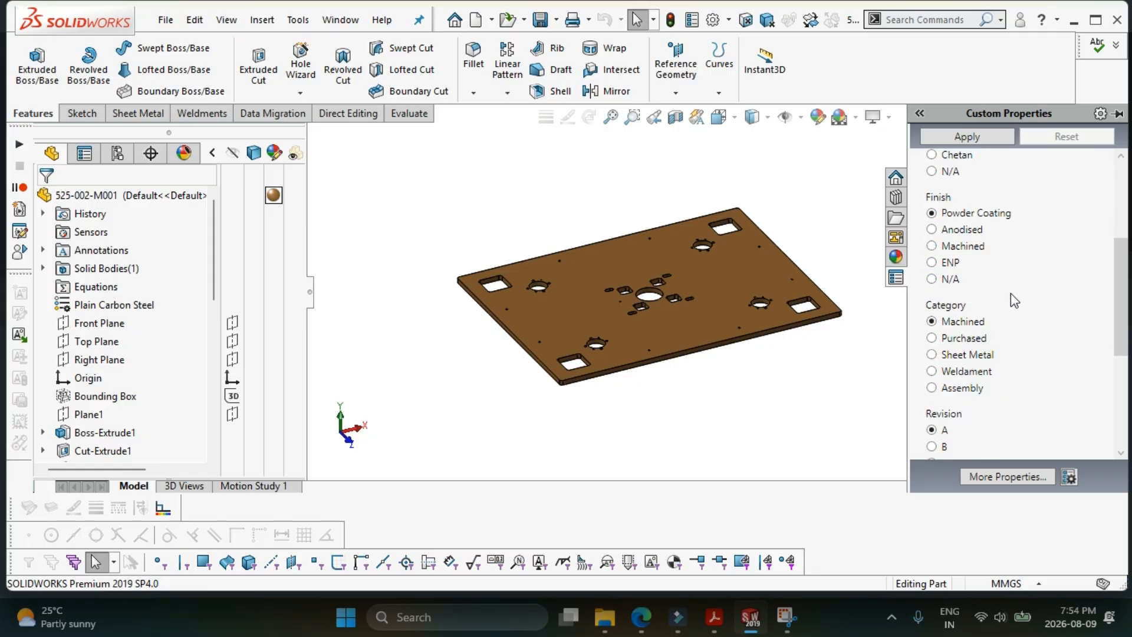
pyautogui.scroll(4, 1011, 292)
pyautogui.click(973, 142)
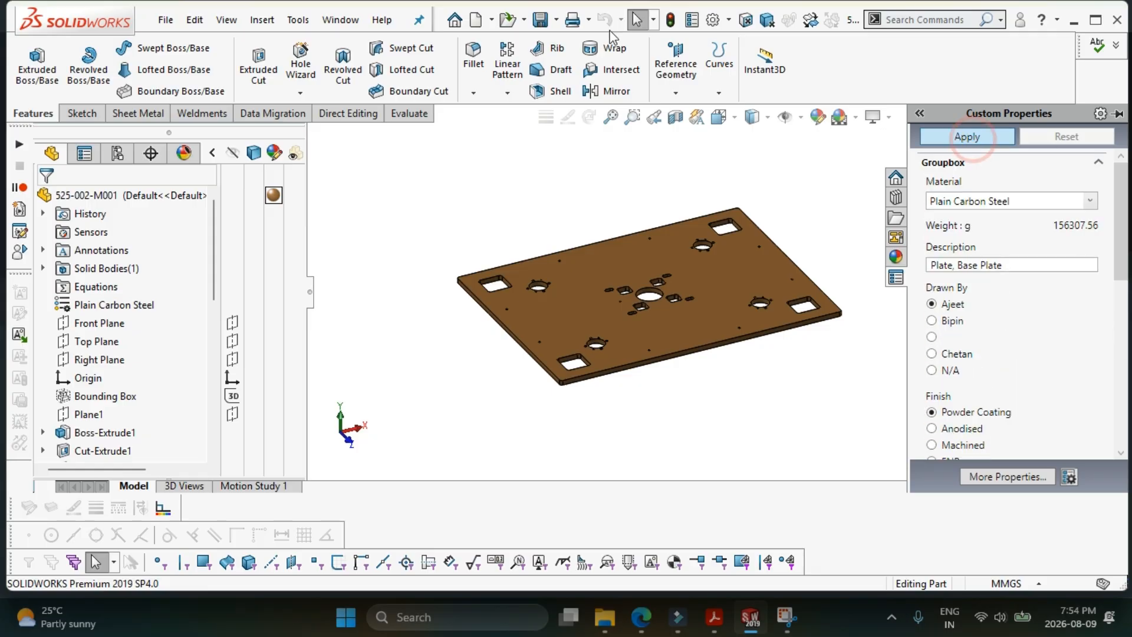
pyautogui.click(691, 19)
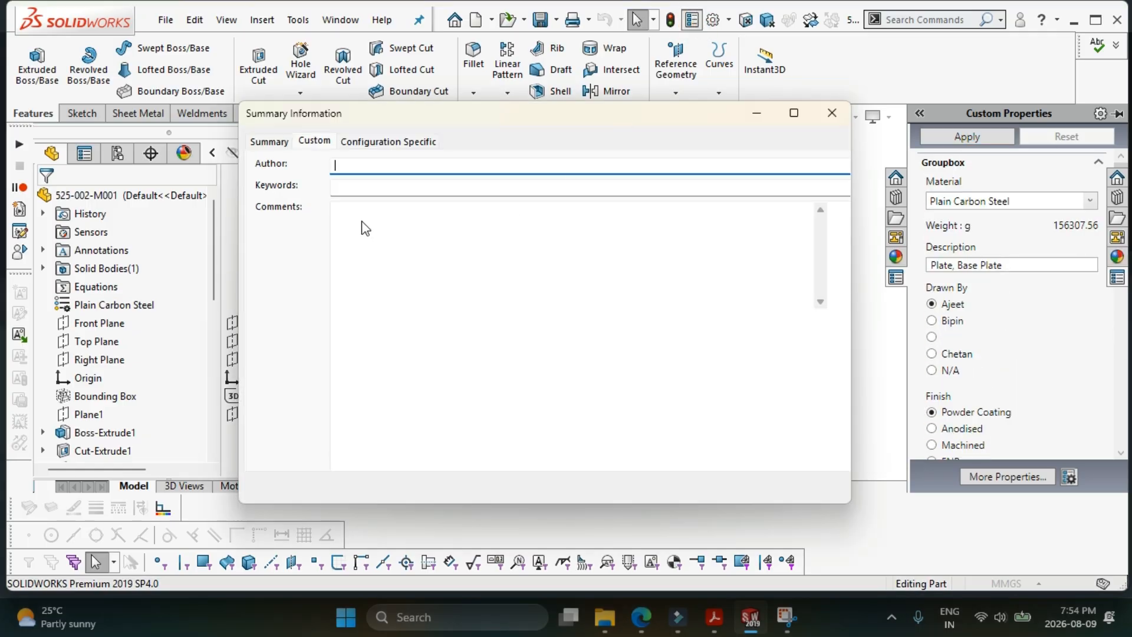
pyautogui.click(314, 140)
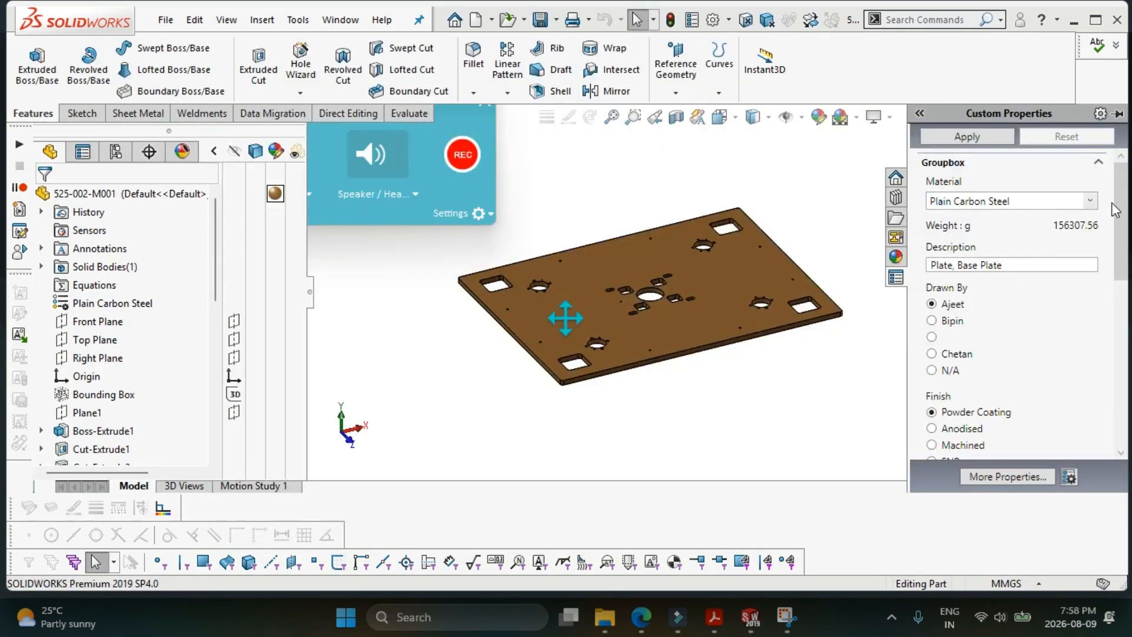
pyautogui.moveTo(1115, 209); pyautogui.dragTo(1126, 387)
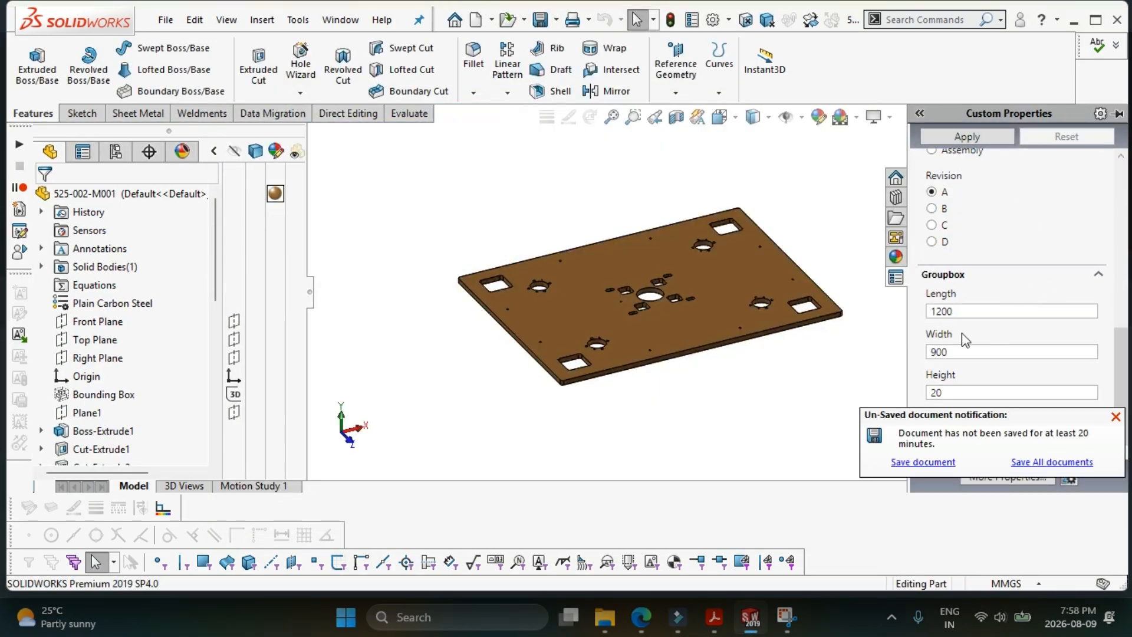
# - Search Windows for "property" and switch to Property Tab Builder 2019
pyautogui.click(424, 616)
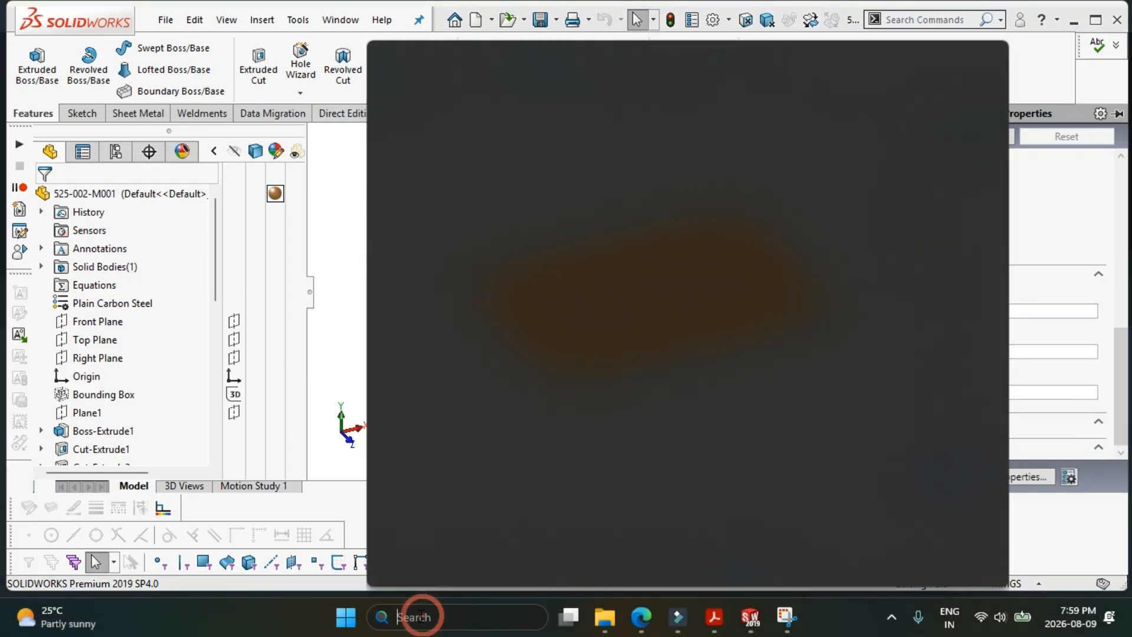
pyautogui.write('propr')
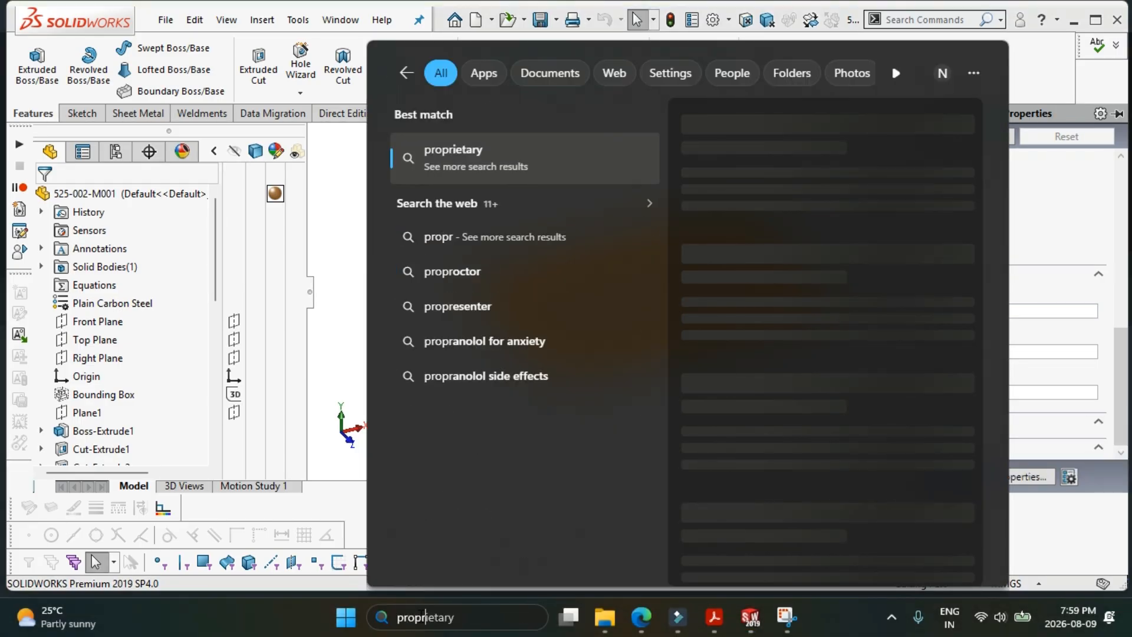
pyautogui.press('BackSpace')
pyautogui.write('erty')
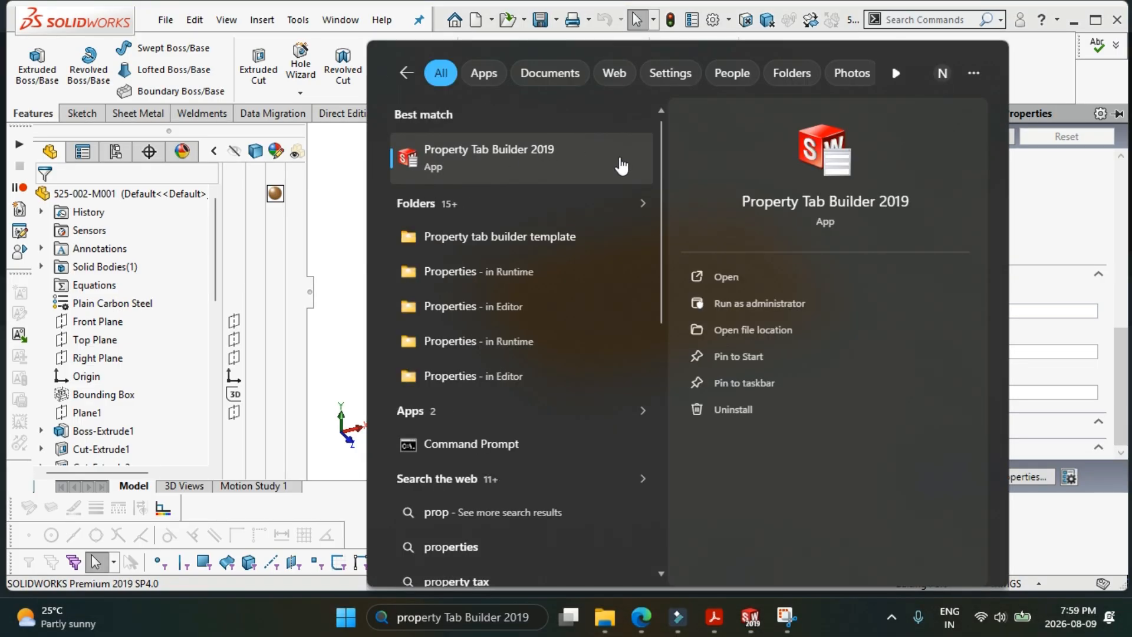
pyautogui.click(763, 280)
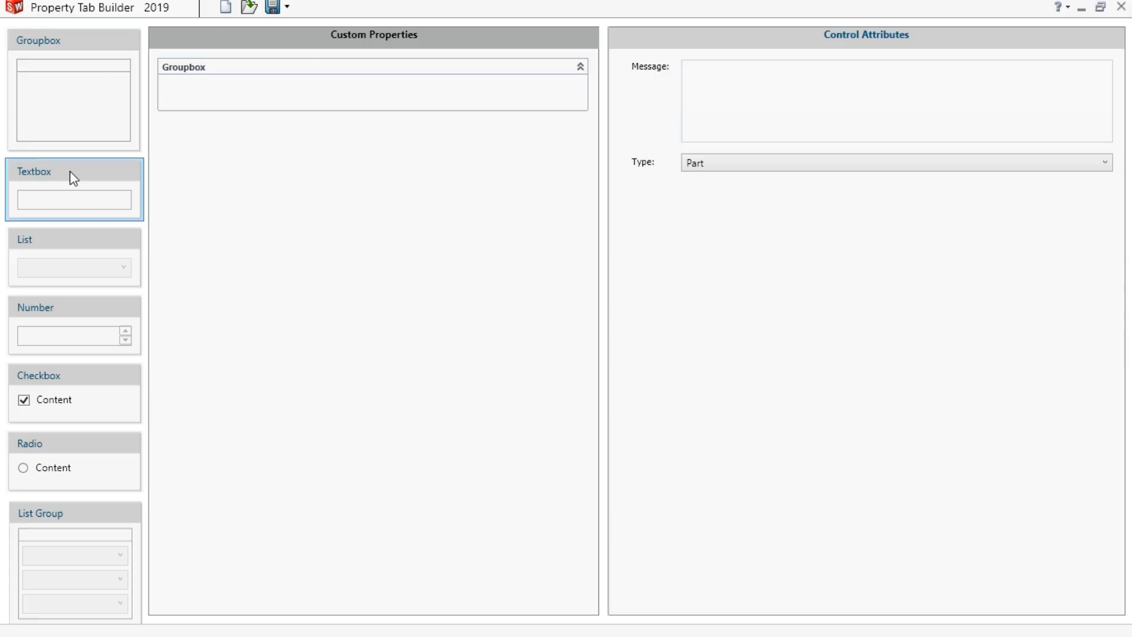
# - Add a textbox to the groupbox, name its custom property Material with type Text, and show the available linked values
pyautogui.moveTo(71, 177); pyautogui.dragTo(315, 159)
pyautogui.click(300, 171)
pyautogui.moveTo(96, 189); pyautogui.dragTo(303, 113)
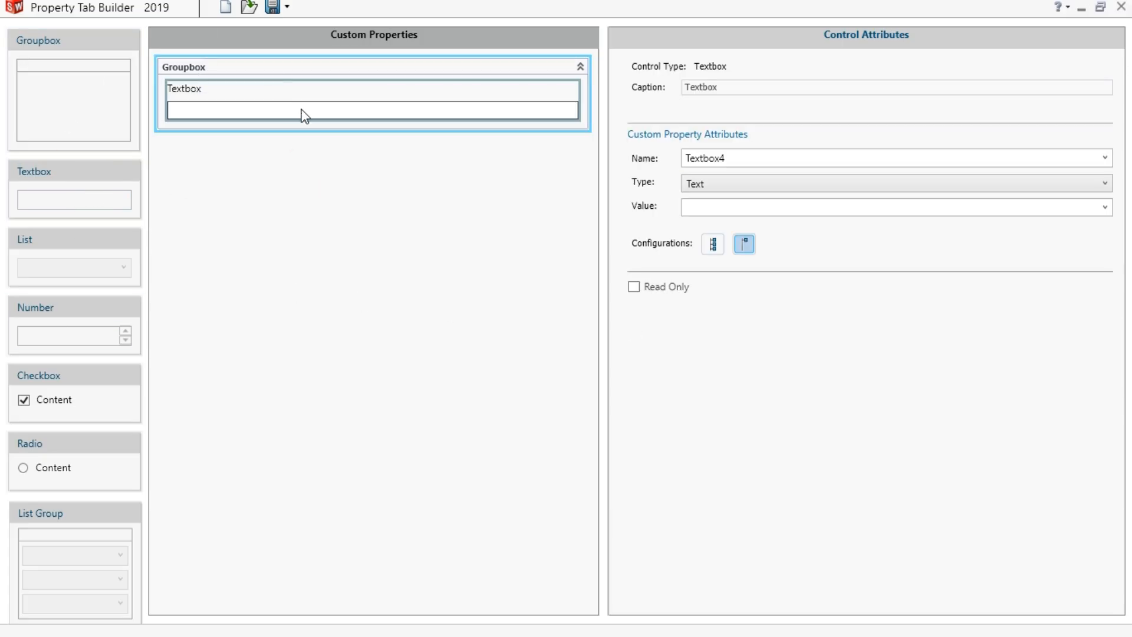
pyautogui.doubleClick(718, 157)
pyautogui.write('Material')
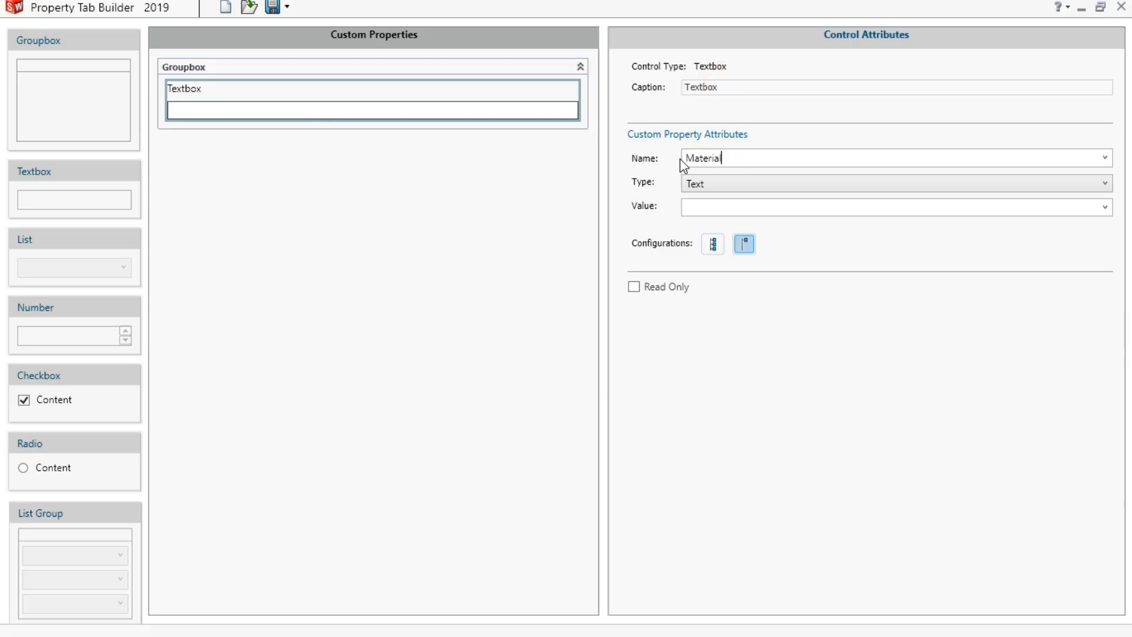
pyautogui.click(727, 182)
pyautogui.click(725, 201)
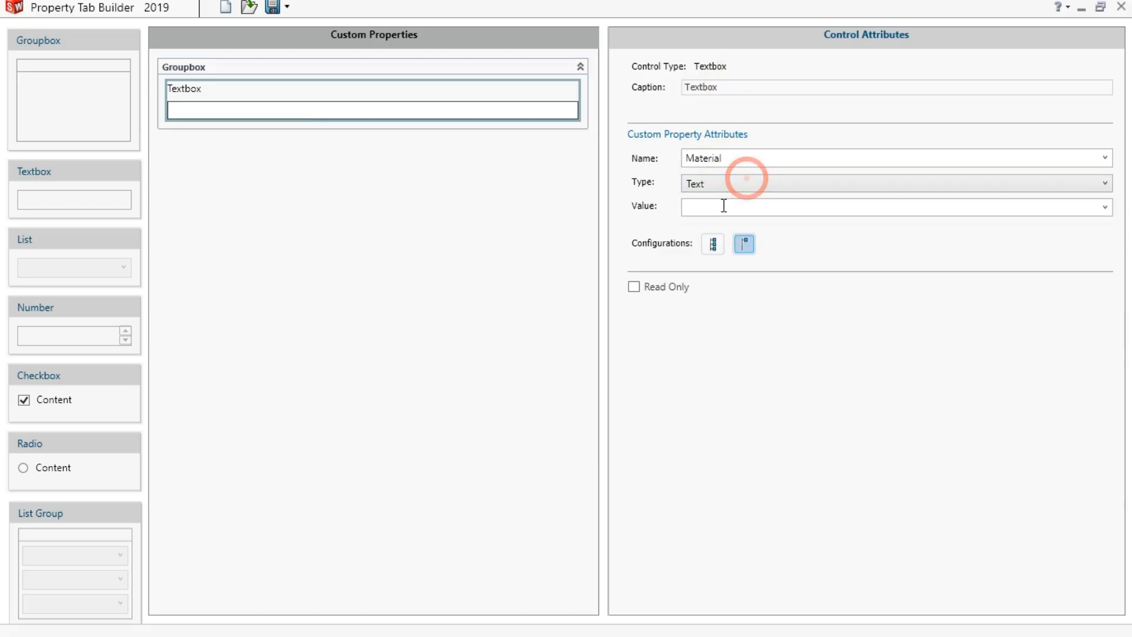
pyautogui.click(1103, 207)
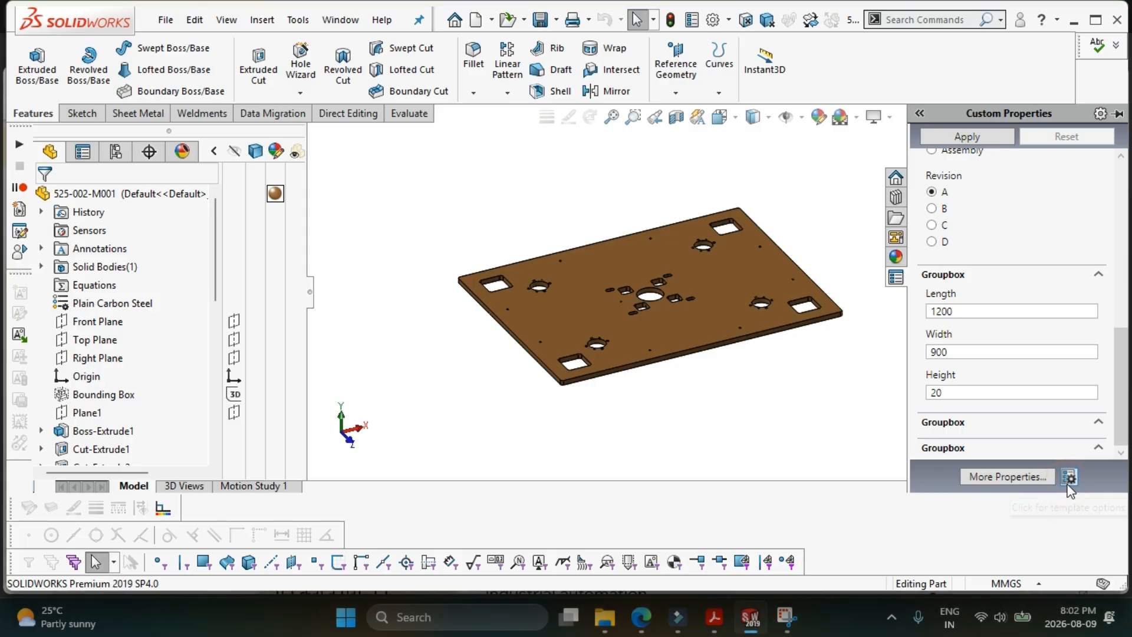
# - Return to part 525-002-M001 in SOLIDWORKS and confirm Customtemplate3.prtprp in the template options
pyautogui.click(1069, 476)
pyautogui.click(568, 326)
pyautogui.click(568, 327)
pyautogui.click(624, 362)
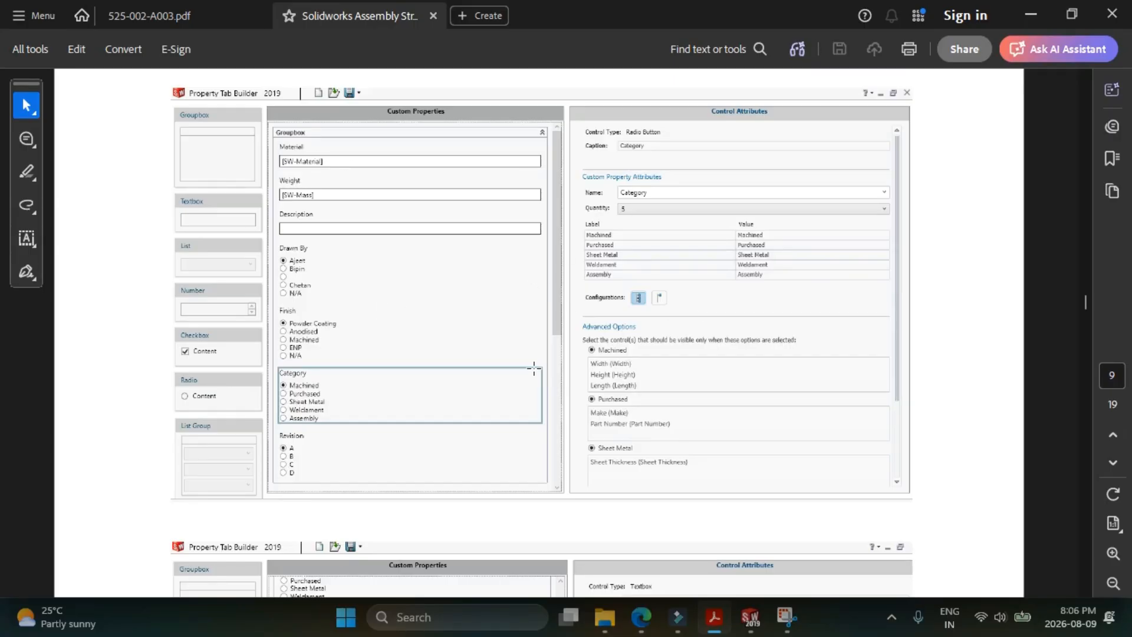
# - Examine the Property Tab Builder example in the PDF guide and browse YouTube results for "property tab builder solidworks"
pyautogui.scroll(-5, 534, 369)
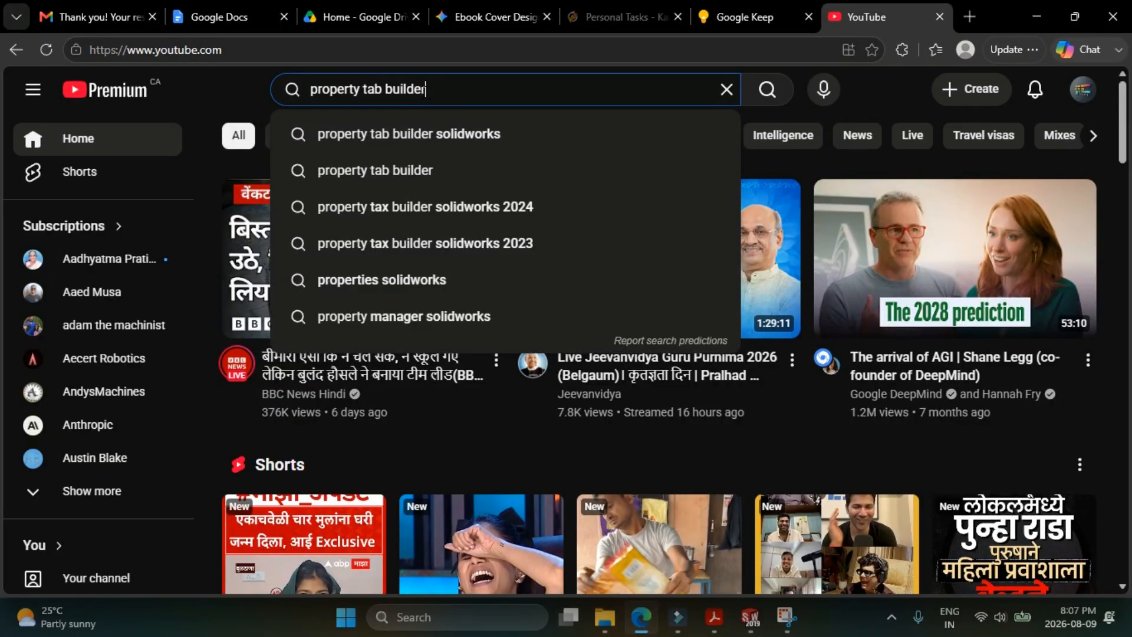
pyautogui.write('r')
pyautogui.click(501, 134)
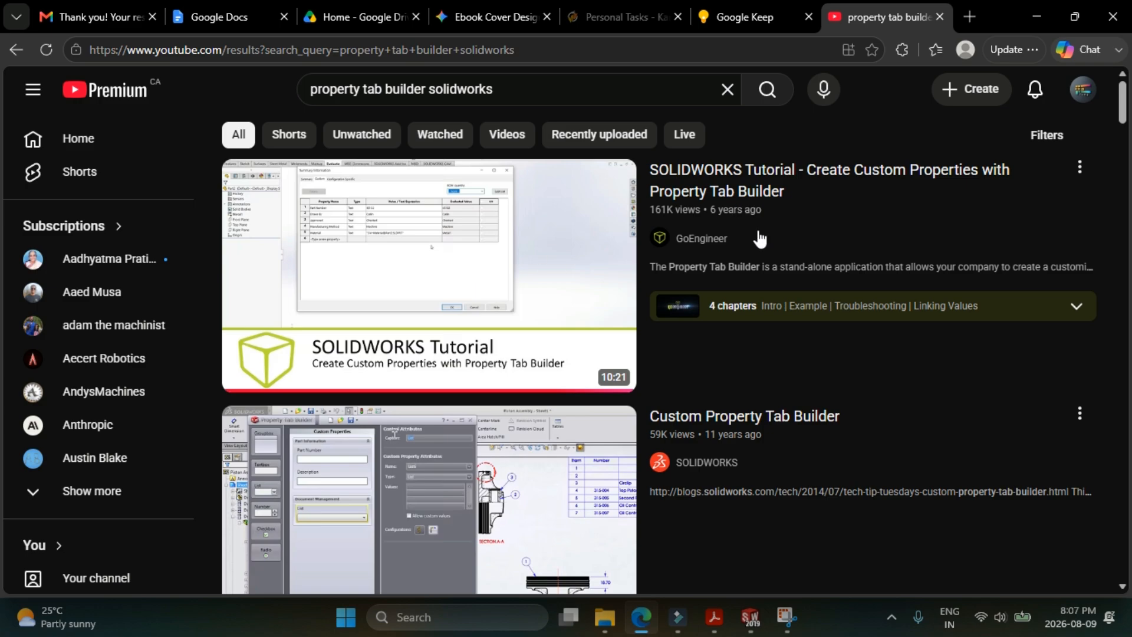
pyautogui.scroll(-3, 761, 253)
pyautogui.scroll(-7, 766, 318)
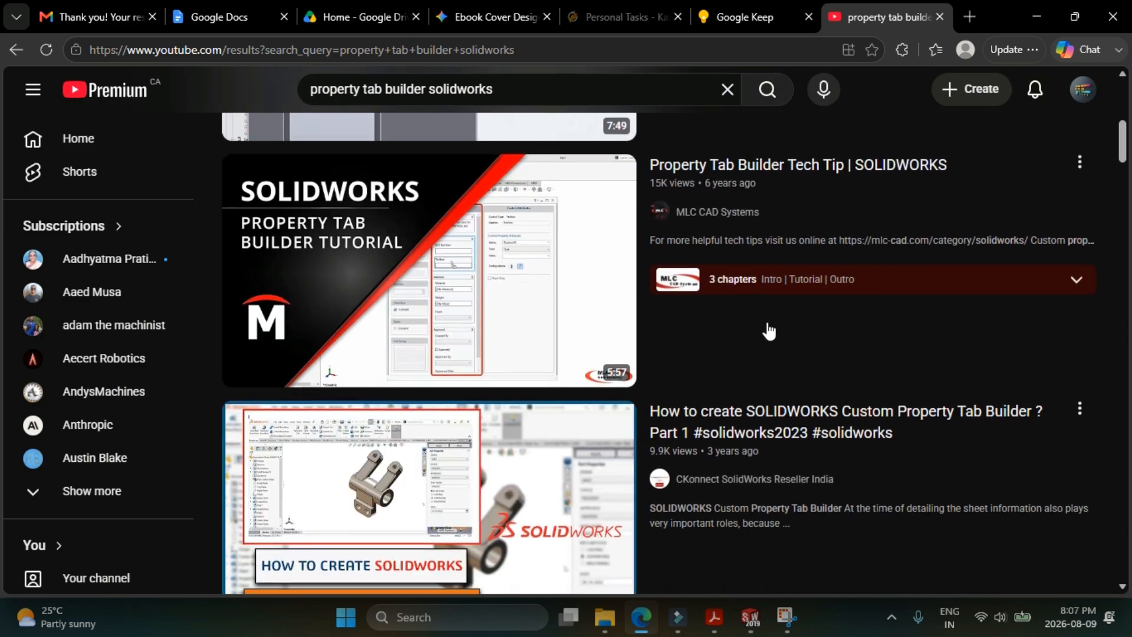
pyautogui.scroll(-2, 767, 329)
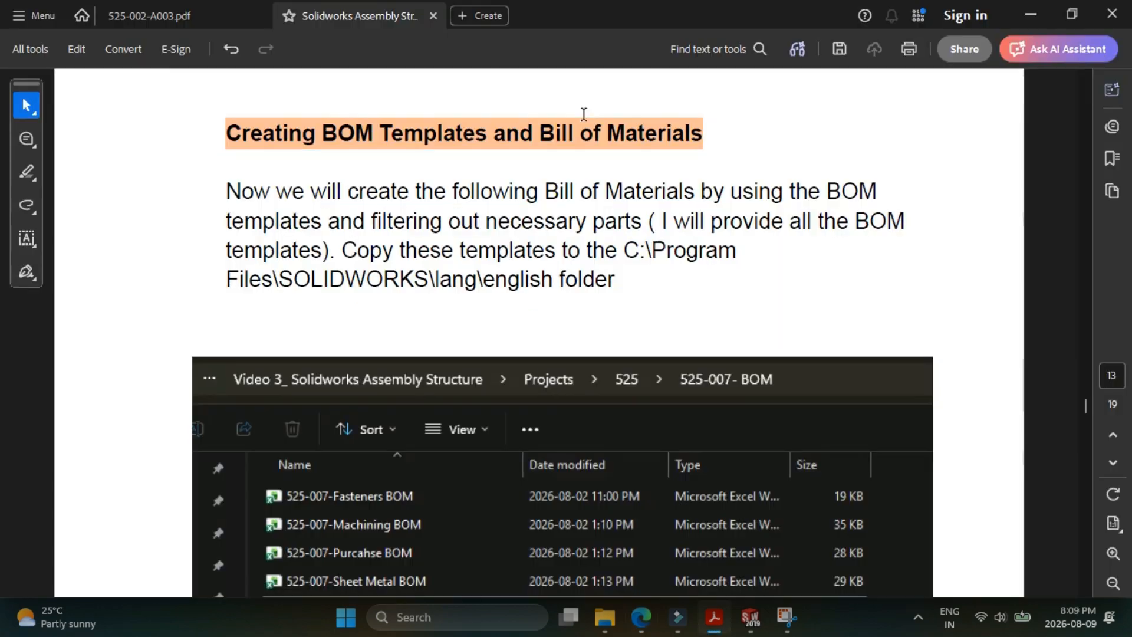
# - Start a Bill of Materials table in assembly 525-001-A001 and point out its table template
pyautogui.click(497, 142)
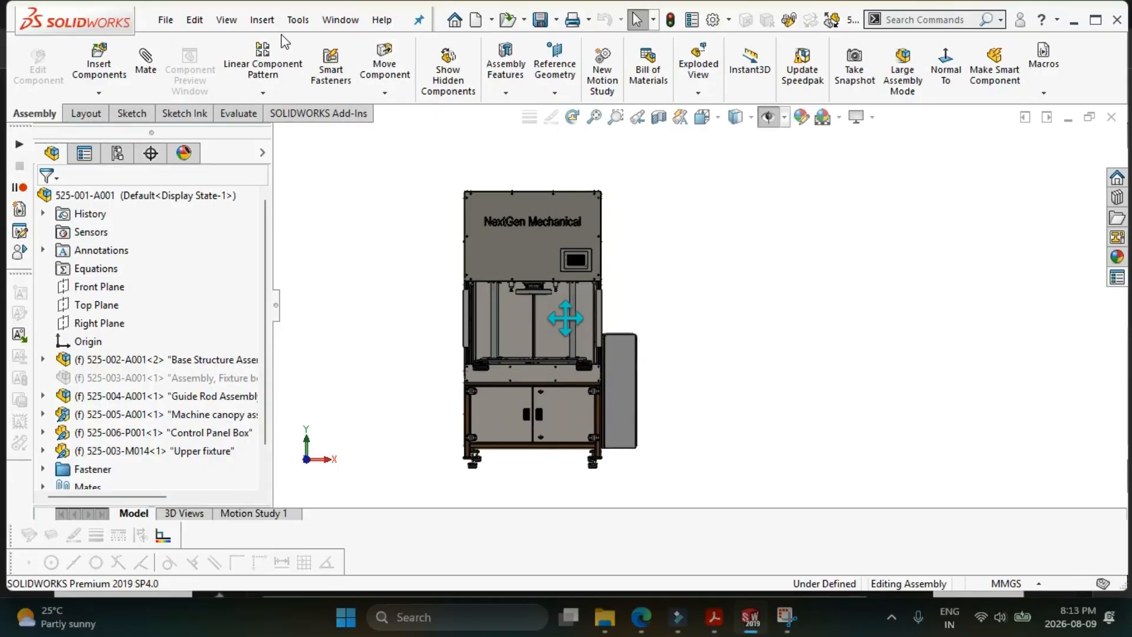
pyautogui.click(263, 20)
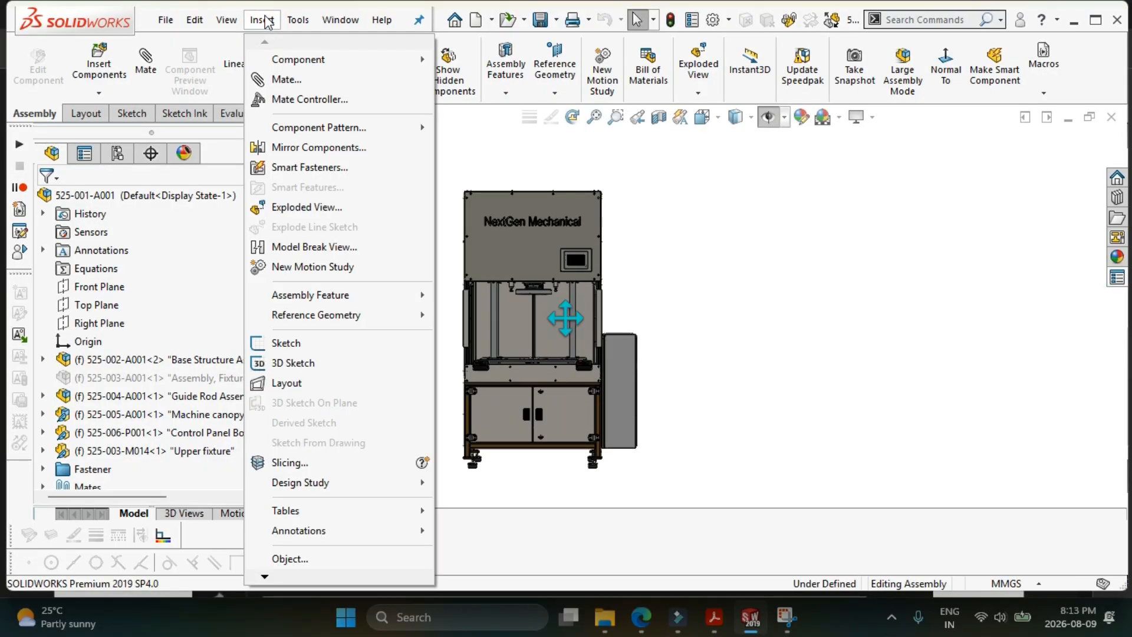
pyautogui.click(294, 511)
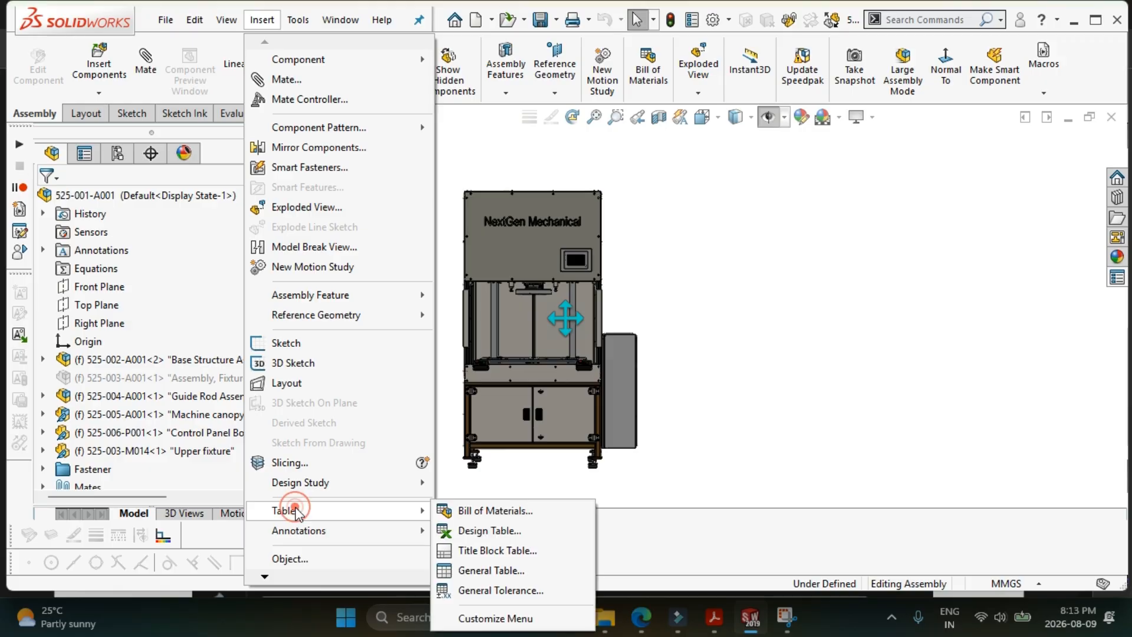
pyautogui.click(472, 511)
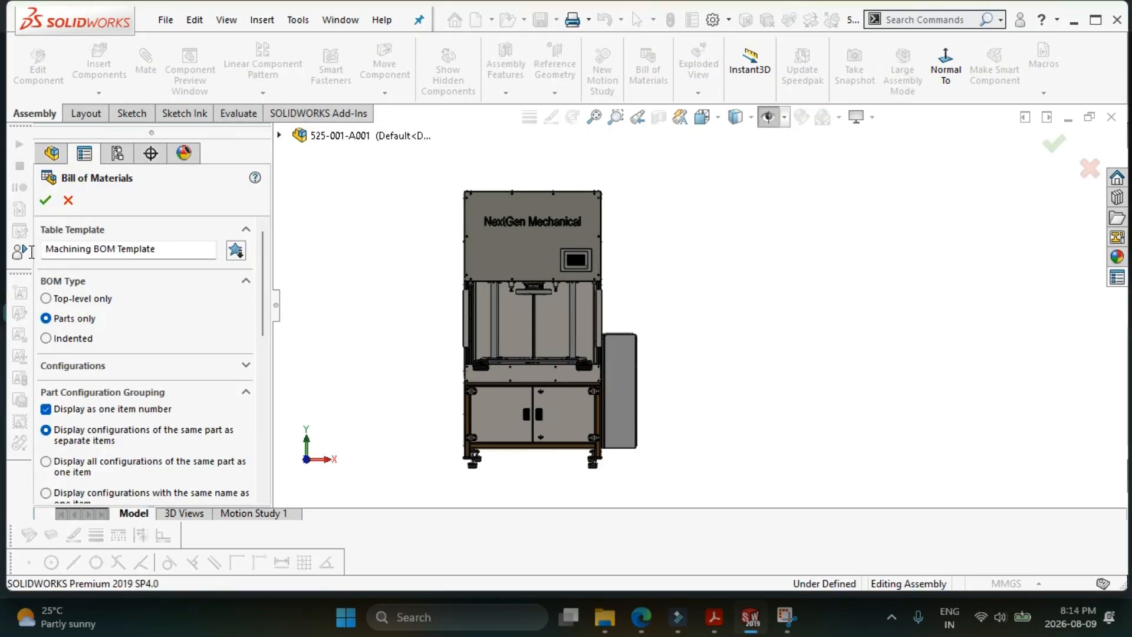
pyautogui.moveTo(38, 247)
pyautogui.mouseDown()
pyautogui.moveTo(169, 255)
pyautogui.moveTo(55, 253)
pyautogui.mouseUp()
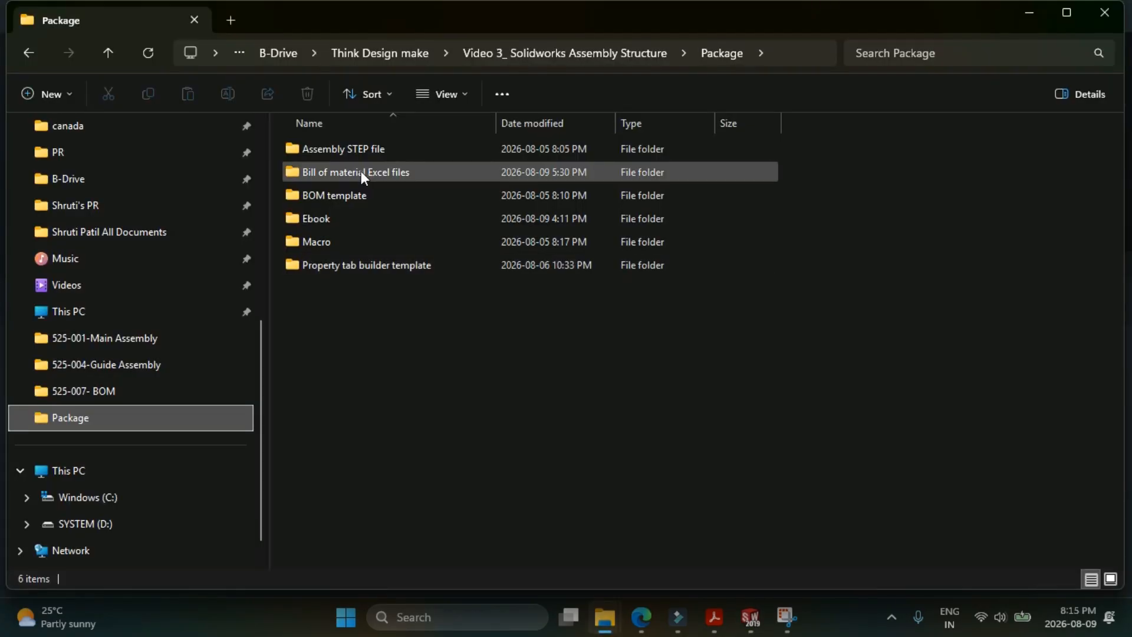
# - Open the BOM template folder in Package and show the path of the SOLIDWORKS lang\english folder holding the BOM templates
pyautogui.click(344, 196)
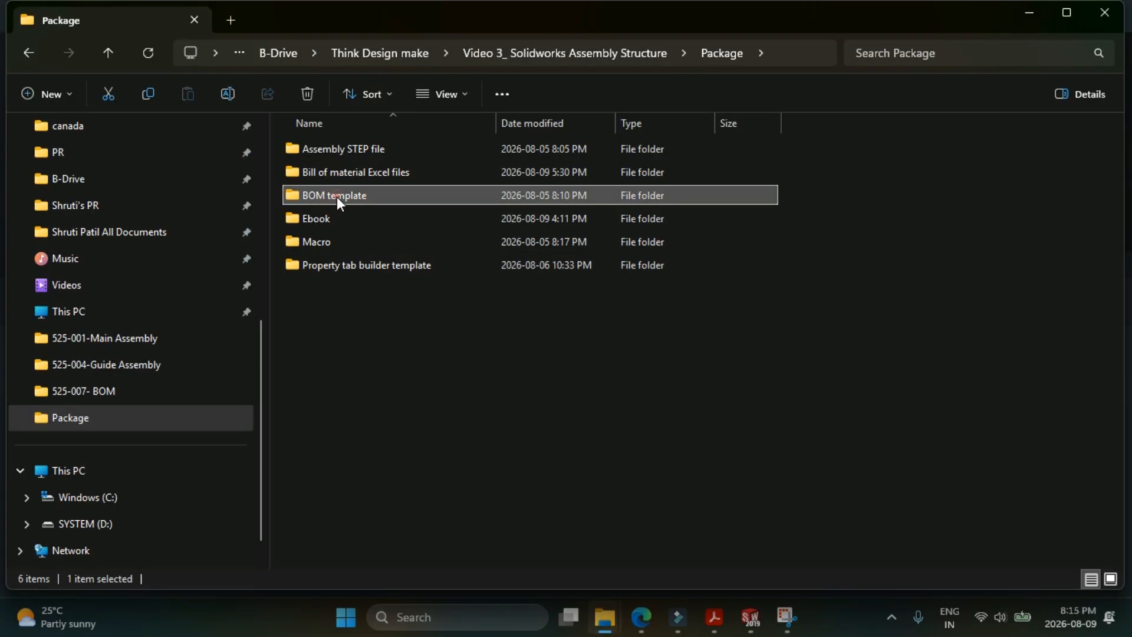
pyautogui.doubleClick(337, 196)
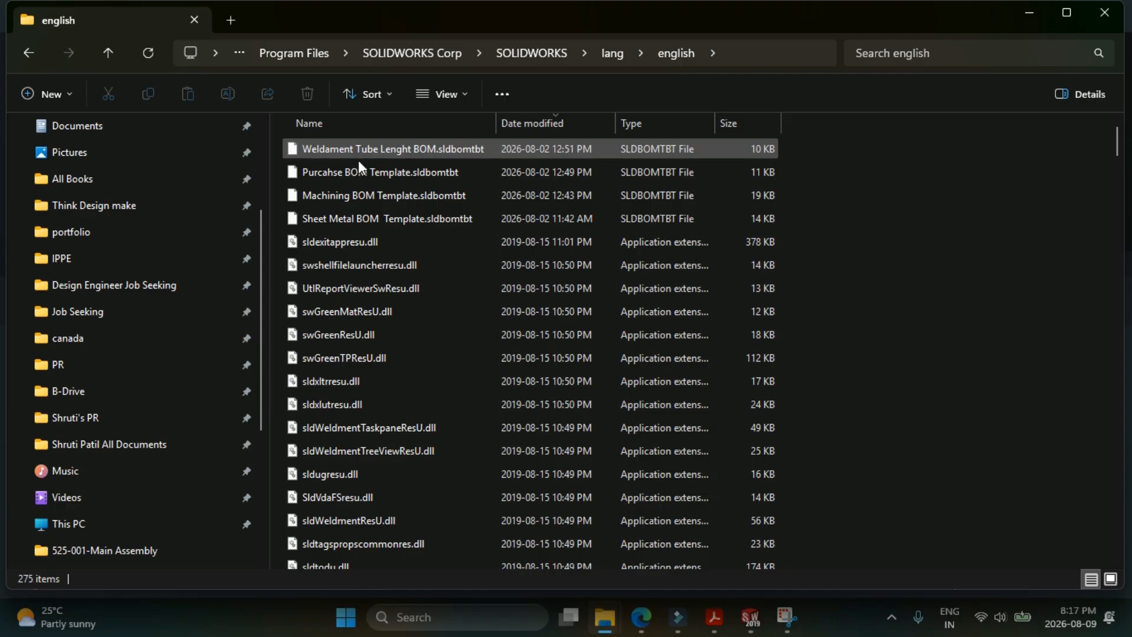
pyautogui.click(792, 53)
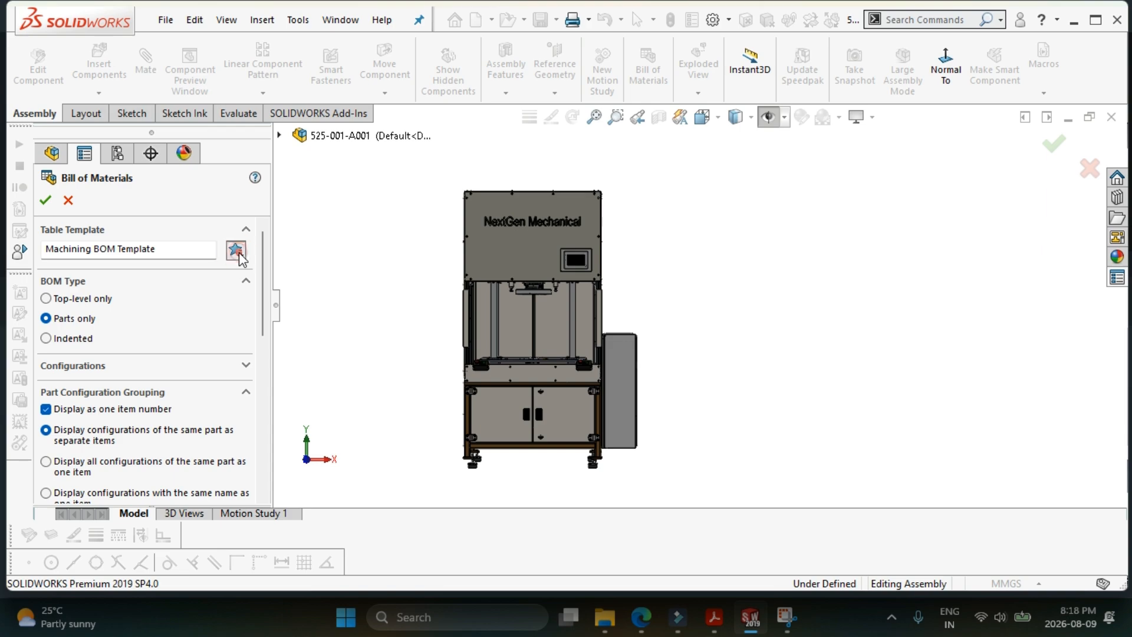
# - Load Machining BOM Template.sldbomtbt from the english folder as the table template and set the BOM type to Parts only
pyautogui.click(235, 250)
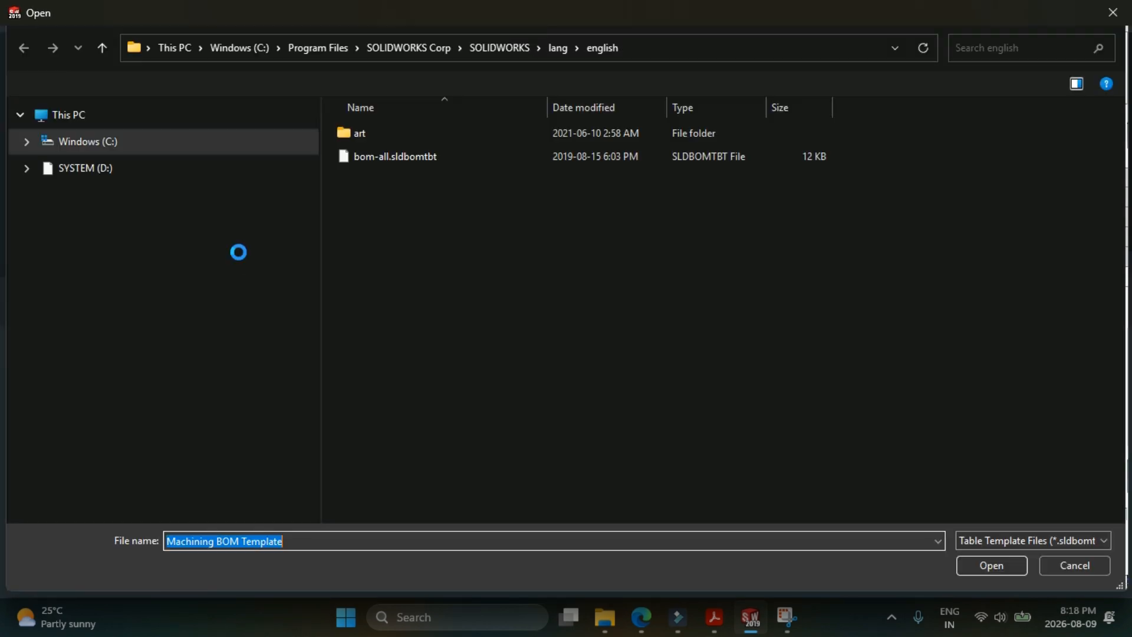
pyautogui.click(617, 107)
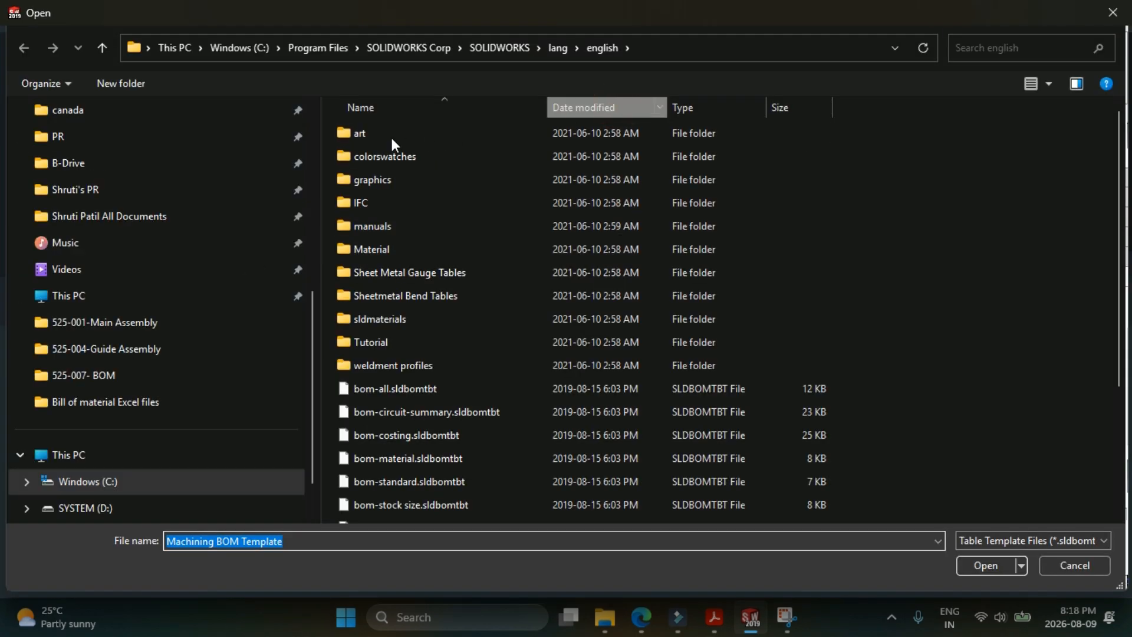
pyautogui.click(385, 180)
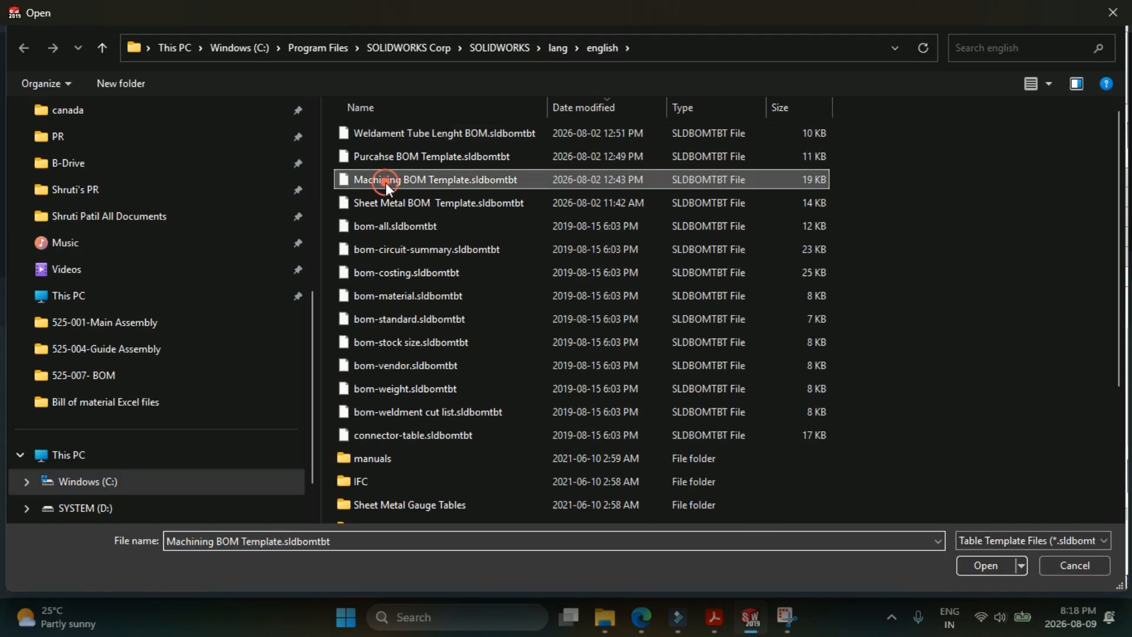
pyautogui.click(990, 566)
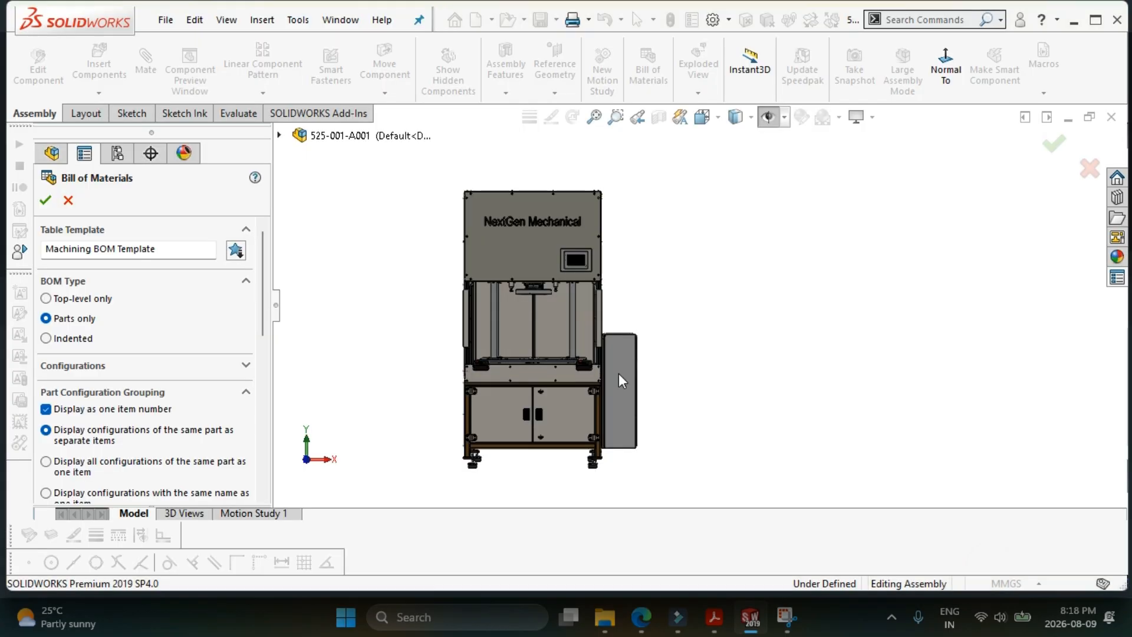
pyautogui.click(59, 319)
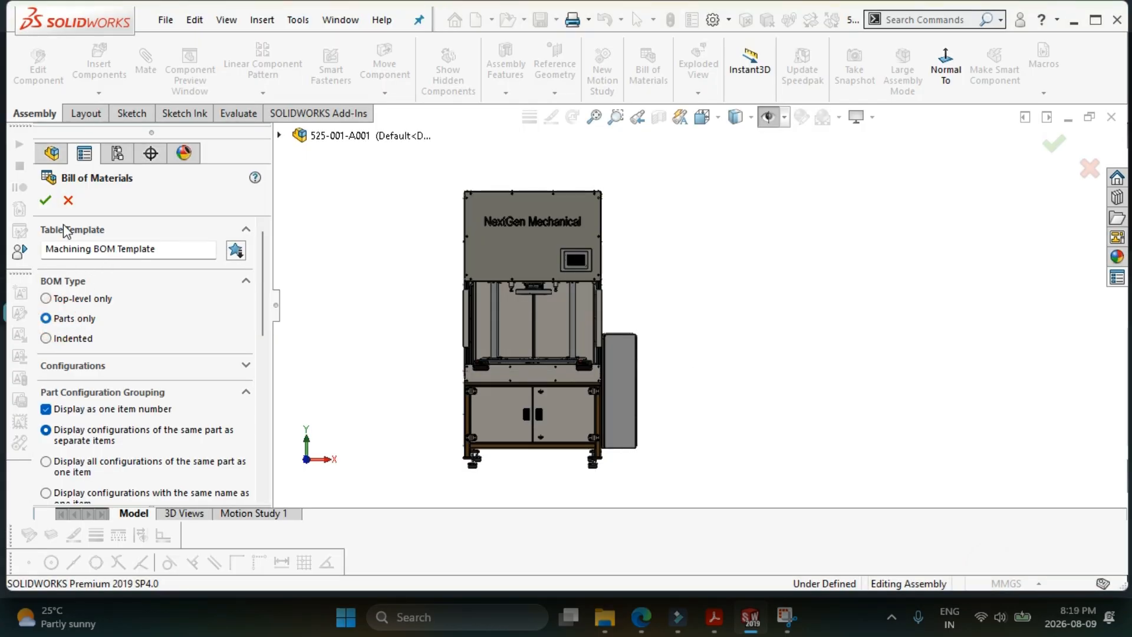
# - Place the machining Bill of Materials table in assembly 525-001-A001 and review its columns
pyautogui.click(44, 200)
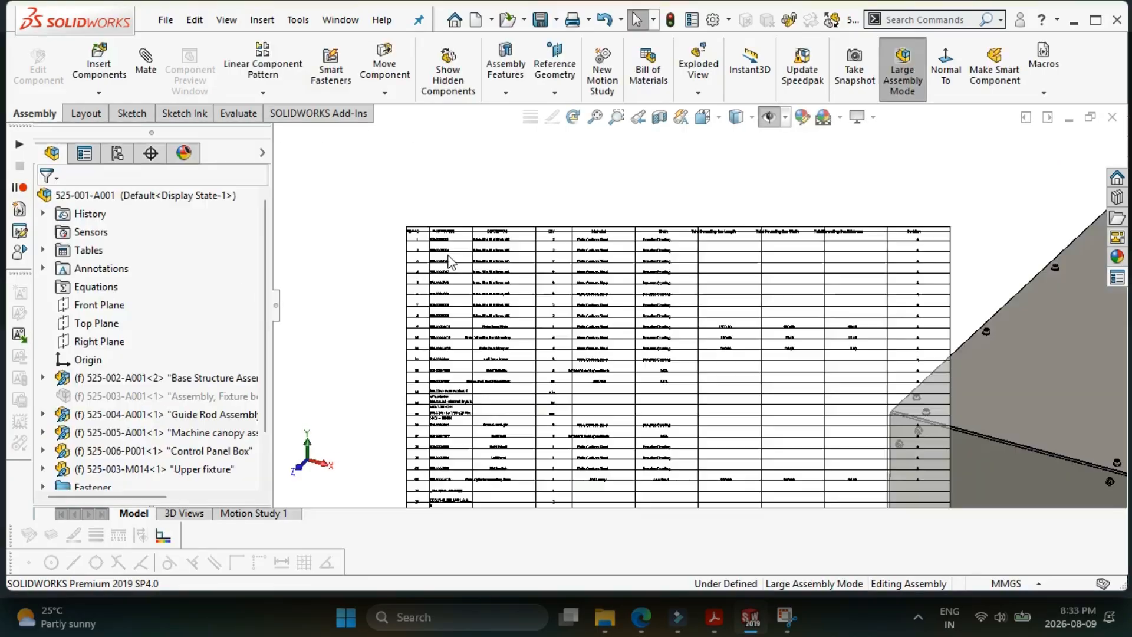
pyautogui.scroll(-8, 451, 261)
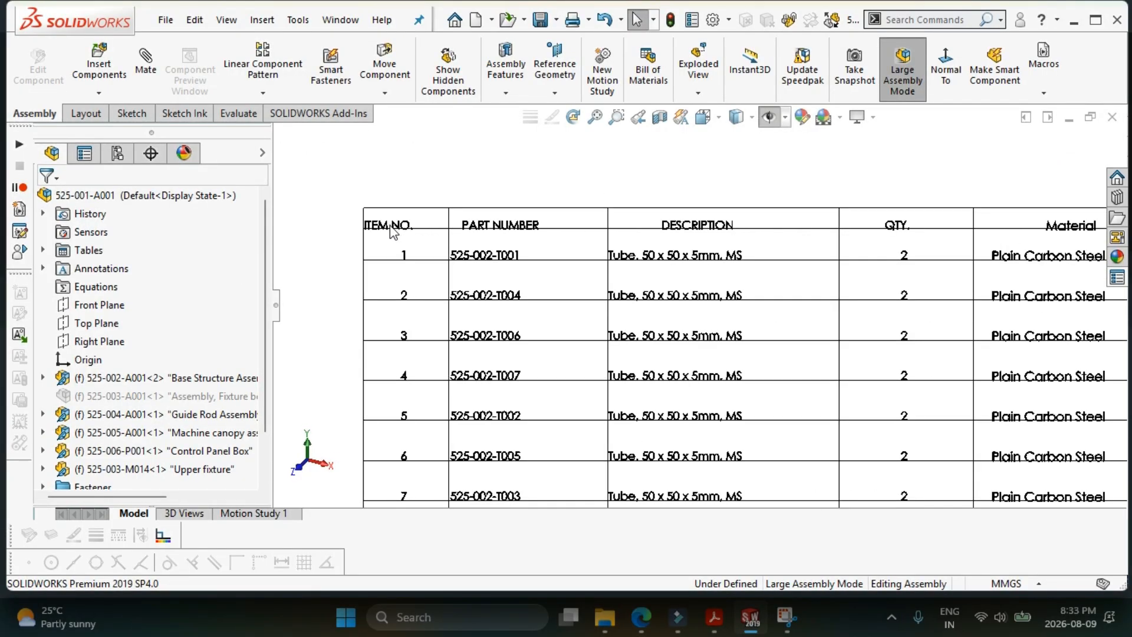
pyautogui.click(443, 239)
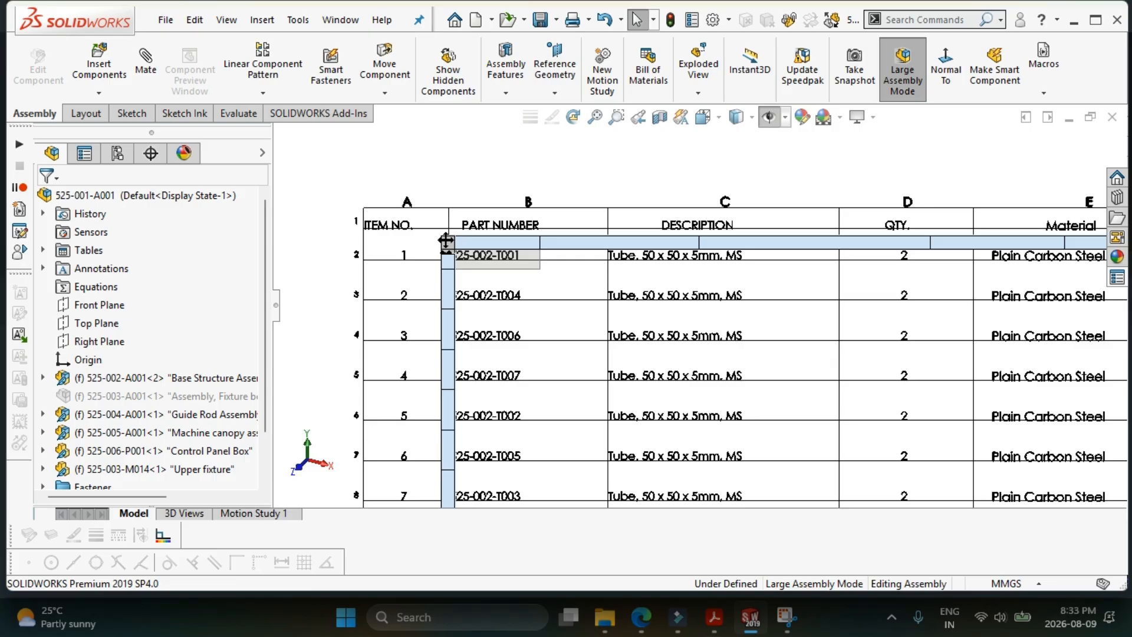
pyautogui.scroll(2, 689, 245)
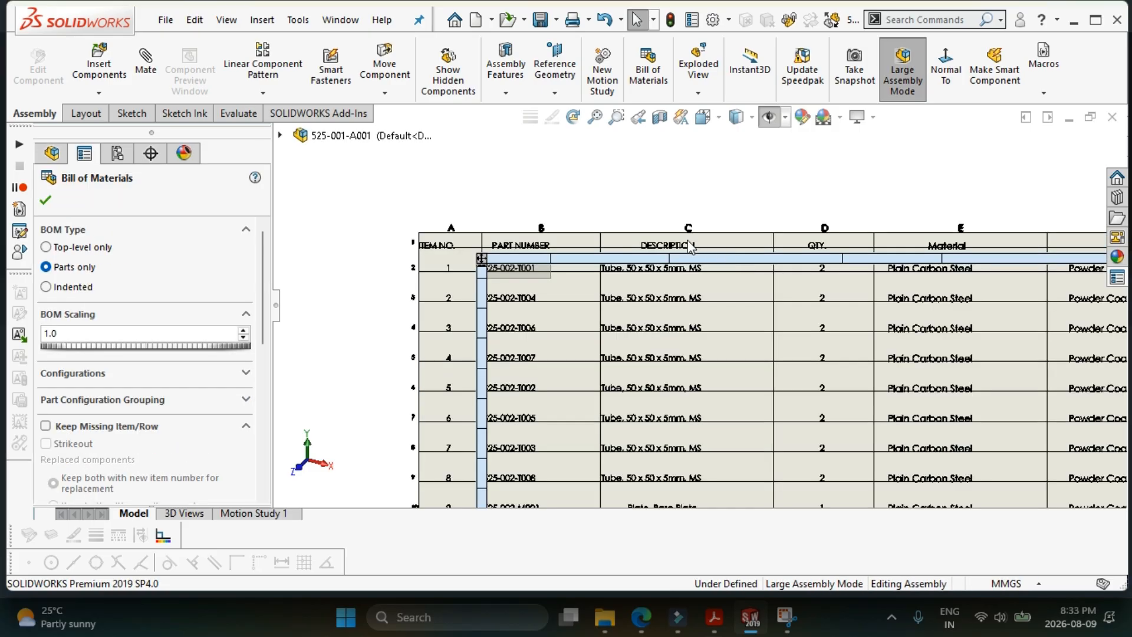
# - Save the whole BOM table as an Excel 2007 file over 525-007-Machining BOM in the 525-007- BOM folder
pyautogui.click(484, 259)
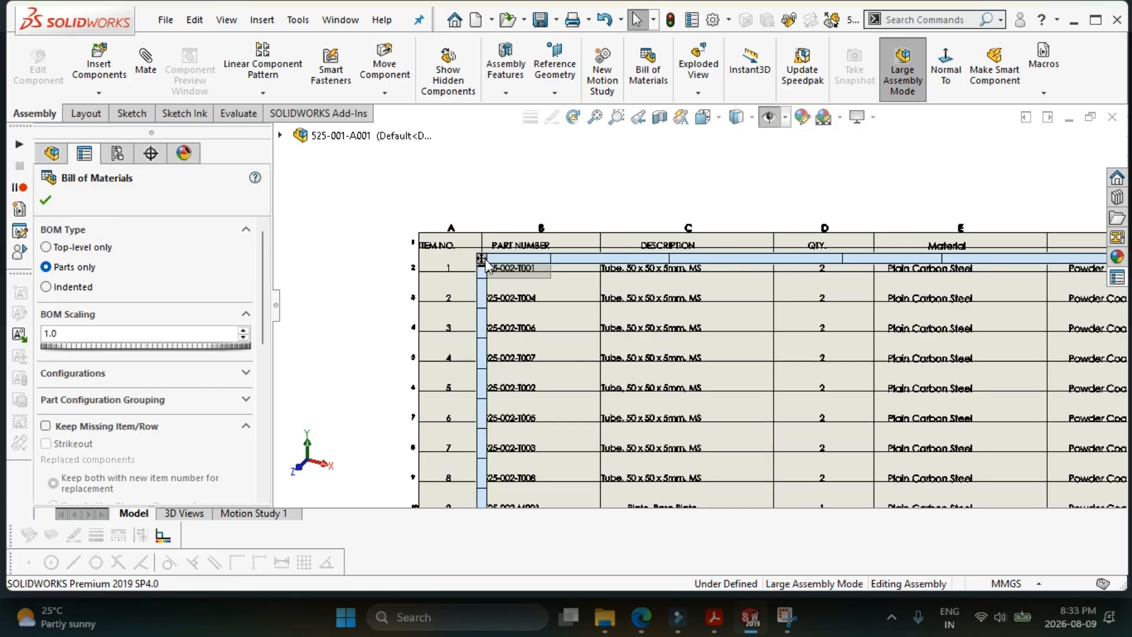
pyautogui.rightClick(484, 262)
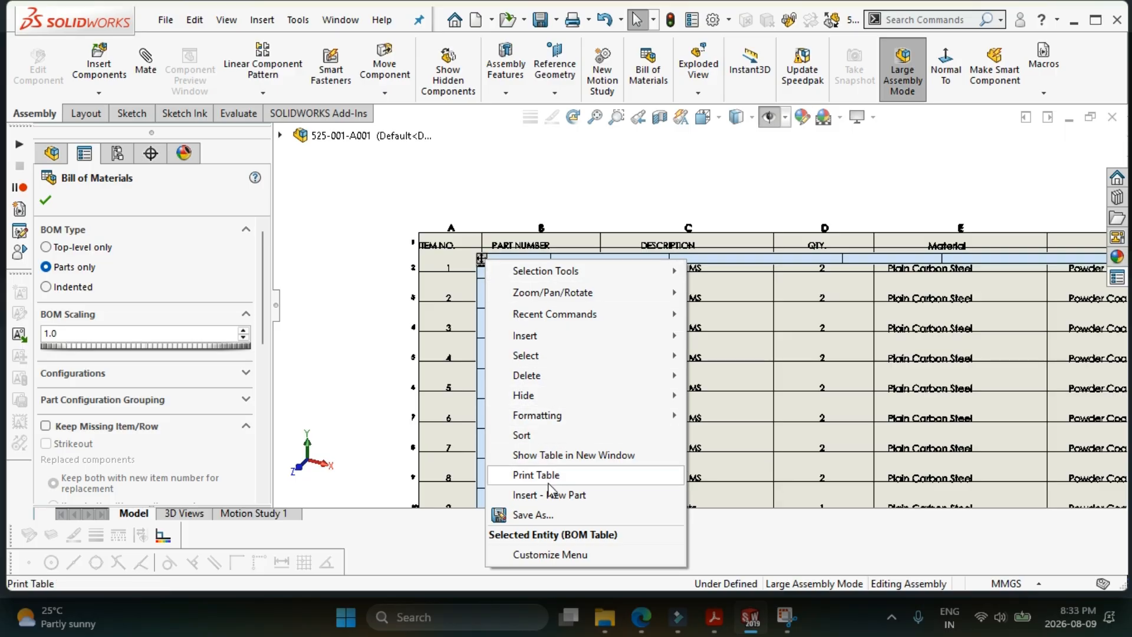
pyautogui.click(543, 514)
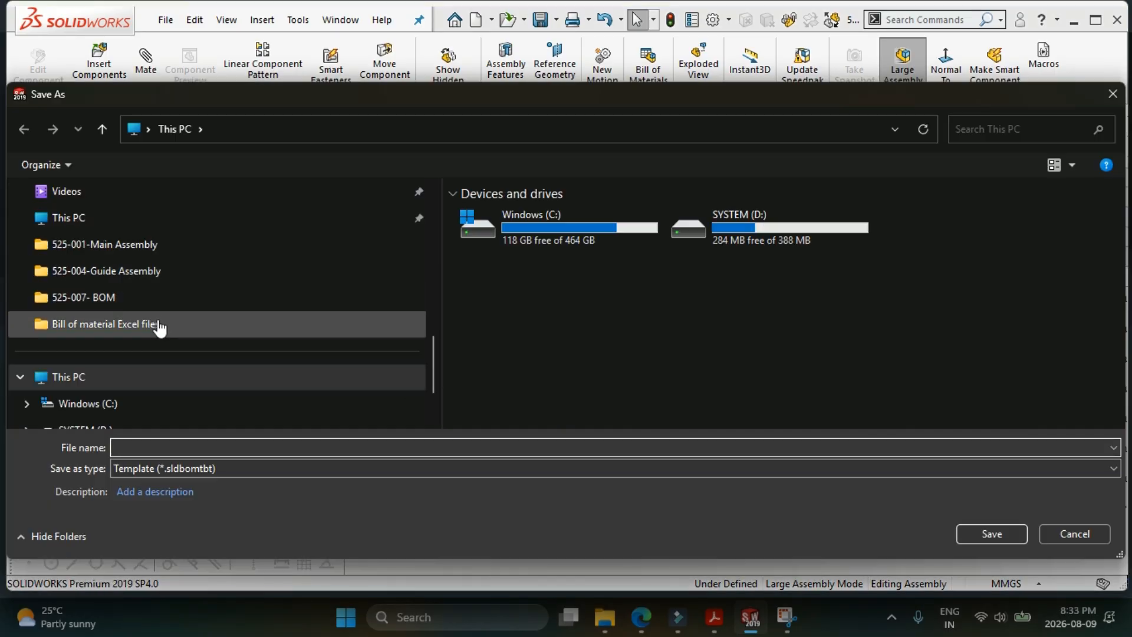
pyautogui.click(131, 297)
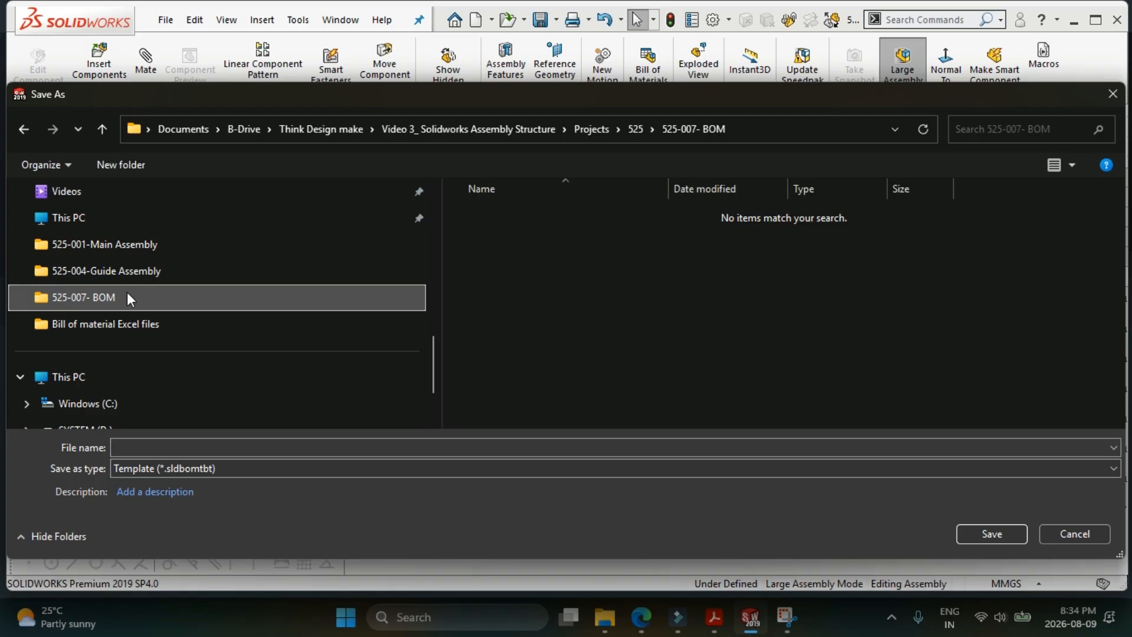
pyautogui.click(185, 468)
pyautogui.click(187, 498)
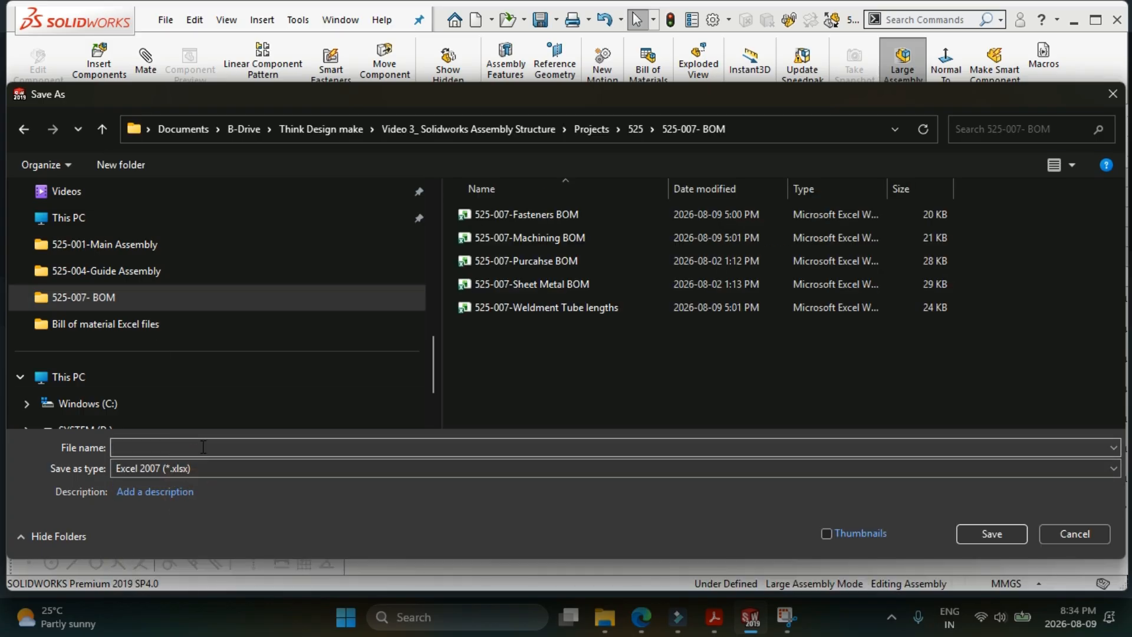
pyautogui.click(521, 238)
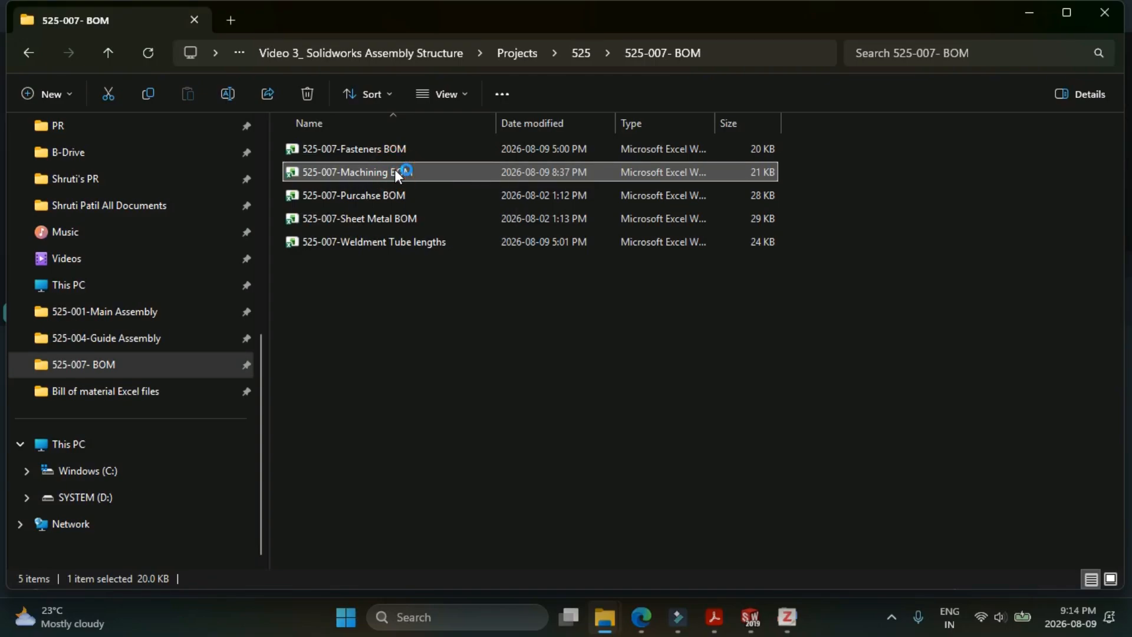
# - Open the 525-007-Machining BOM workbook and examine its Material, Finish, bounding box length, width and thickness columns and part rows
pyautogui.doubleClick(395, 171)
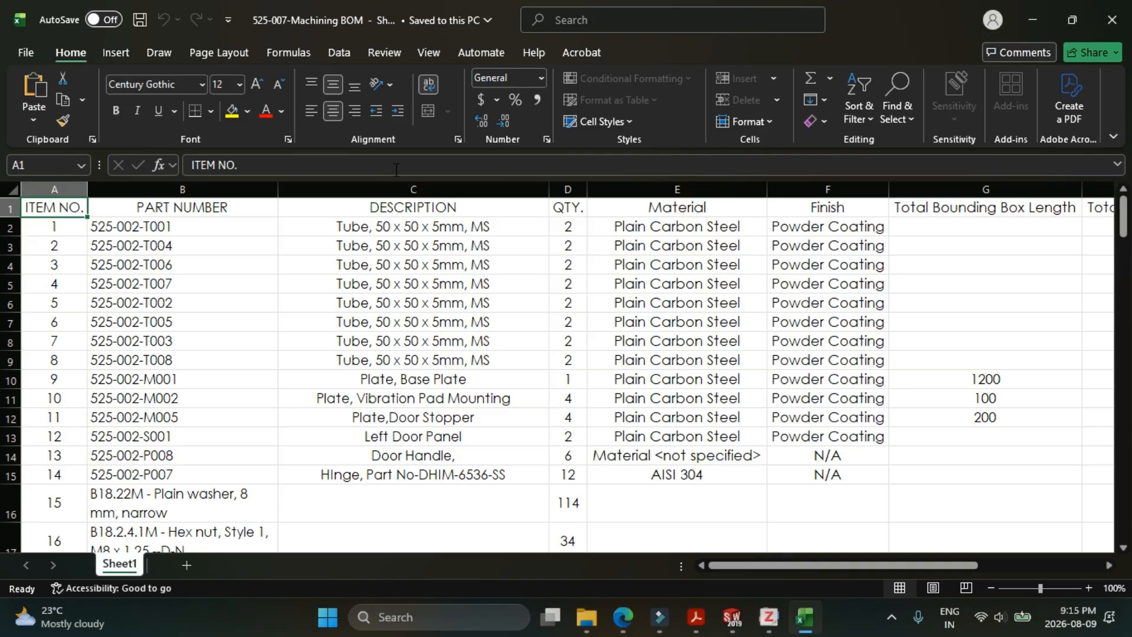
pyautogui.scroll(-2, 295, 322)
pyautogui.scroll(2, 294, 322)
pyautogui.click(566, 187)
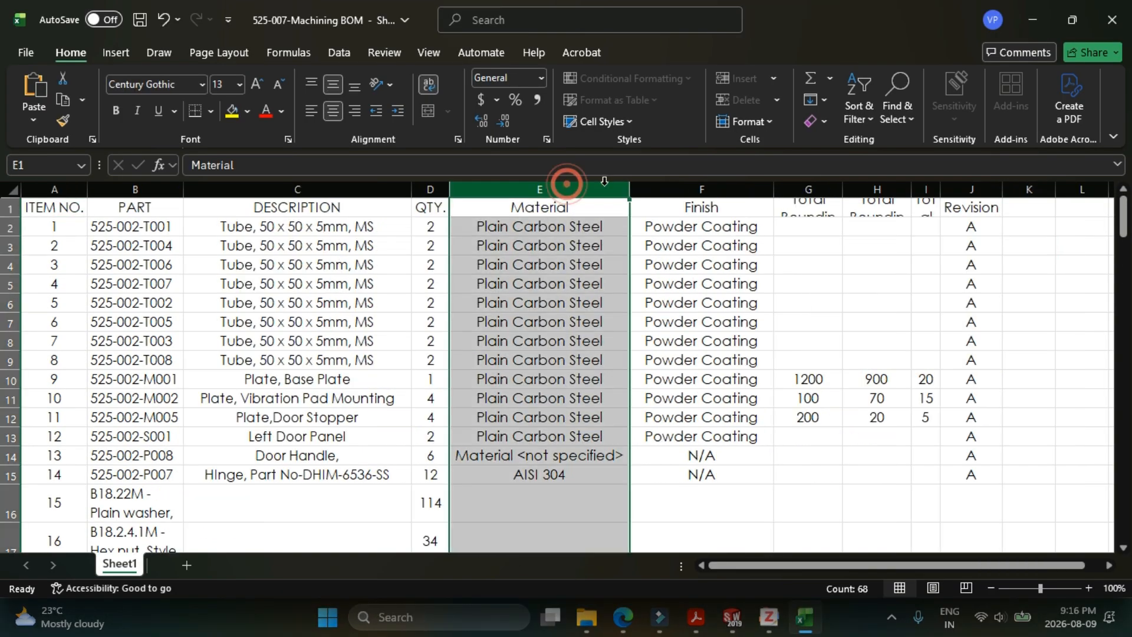
pyautogui.click(704, 188)
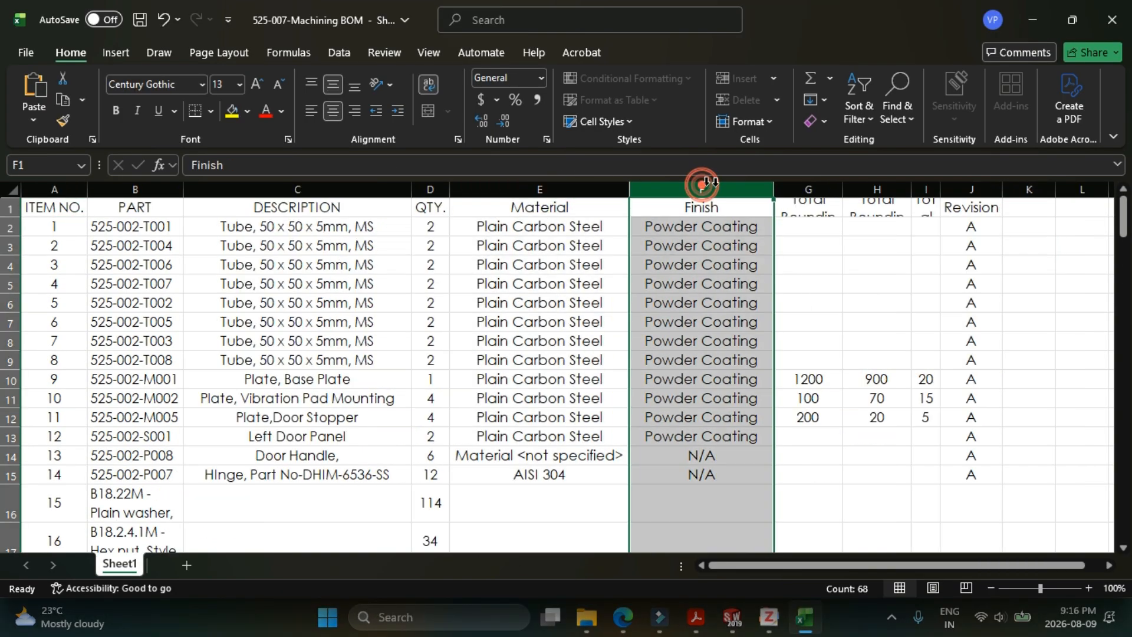
pyautogui.click(812, 188)
pyautogui.click(869, 184)
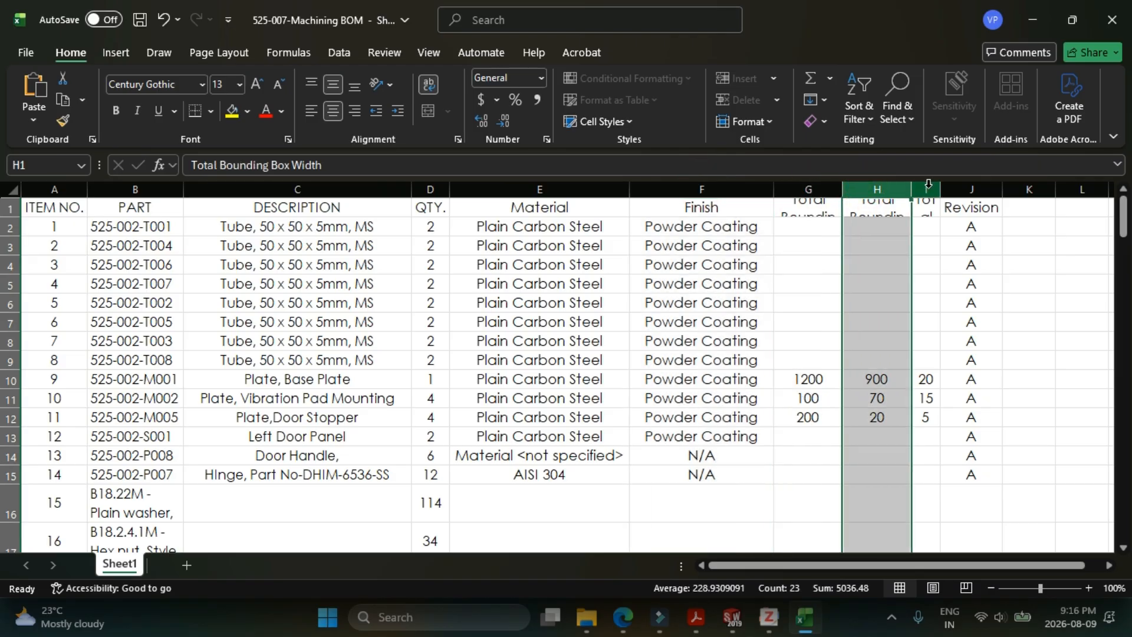
pyautogui.click(928, 186)
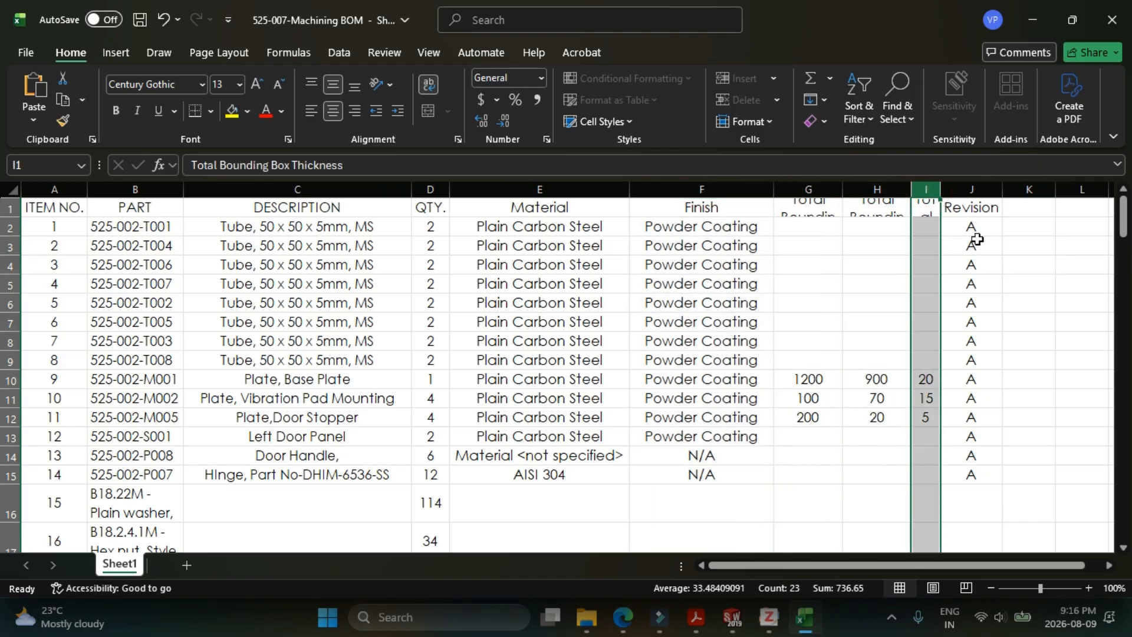
pyautogui.scroll(-5, 157, 363)
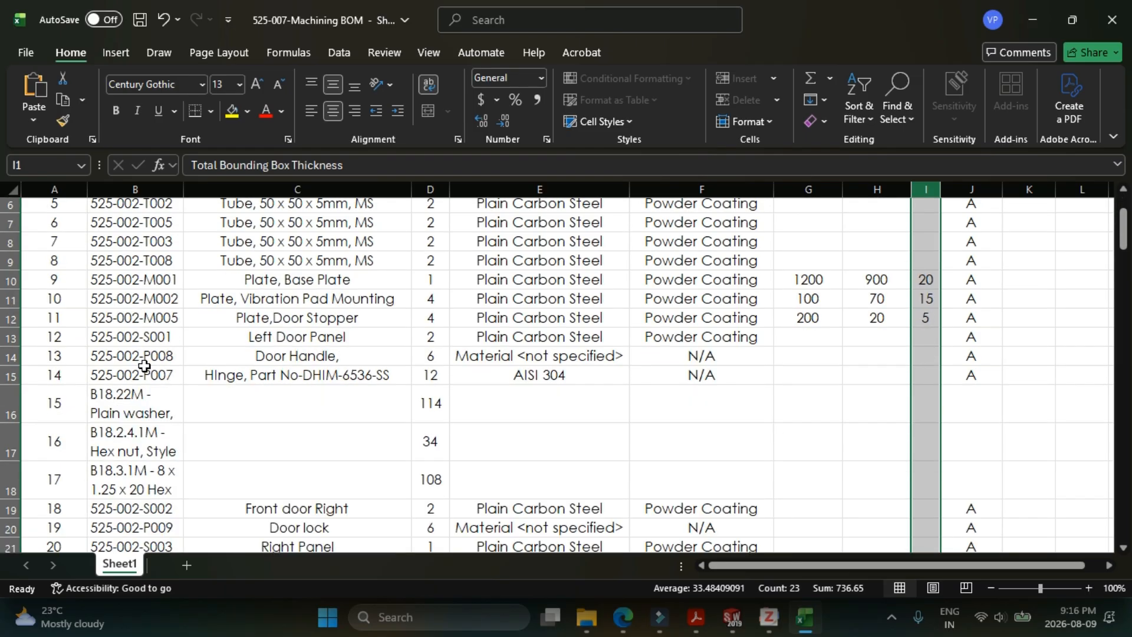
pyautogui.scroll(-6, 156, 366)
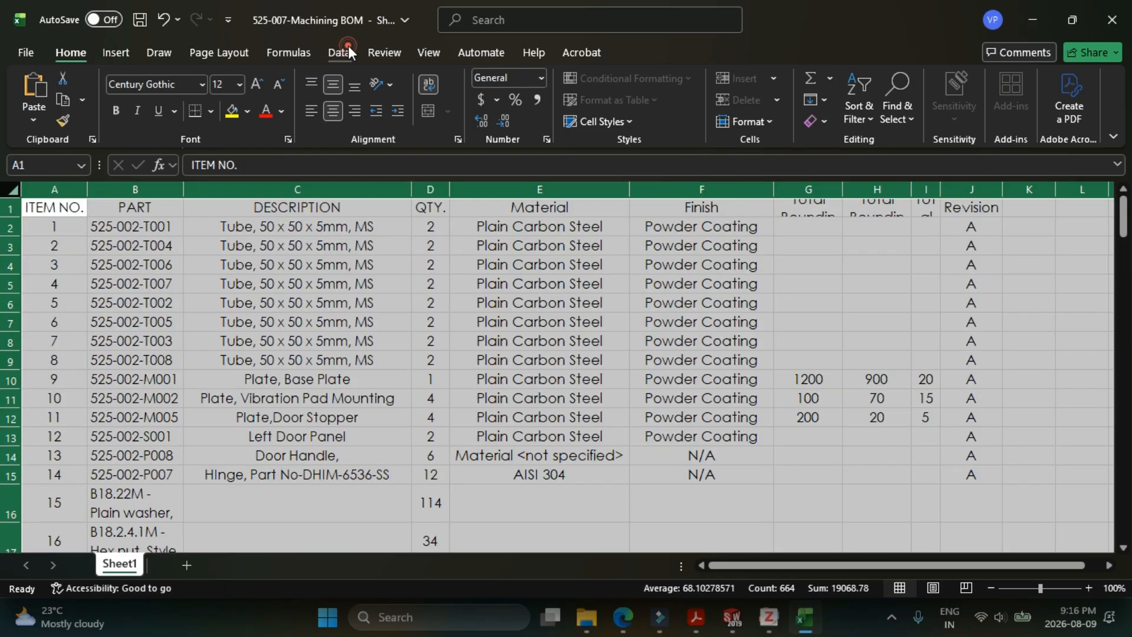
# - Add filters to the BOM sheet and filter the PART NUMBER column by "-M" to show only machined parts
pyautogui.click(347, 47)
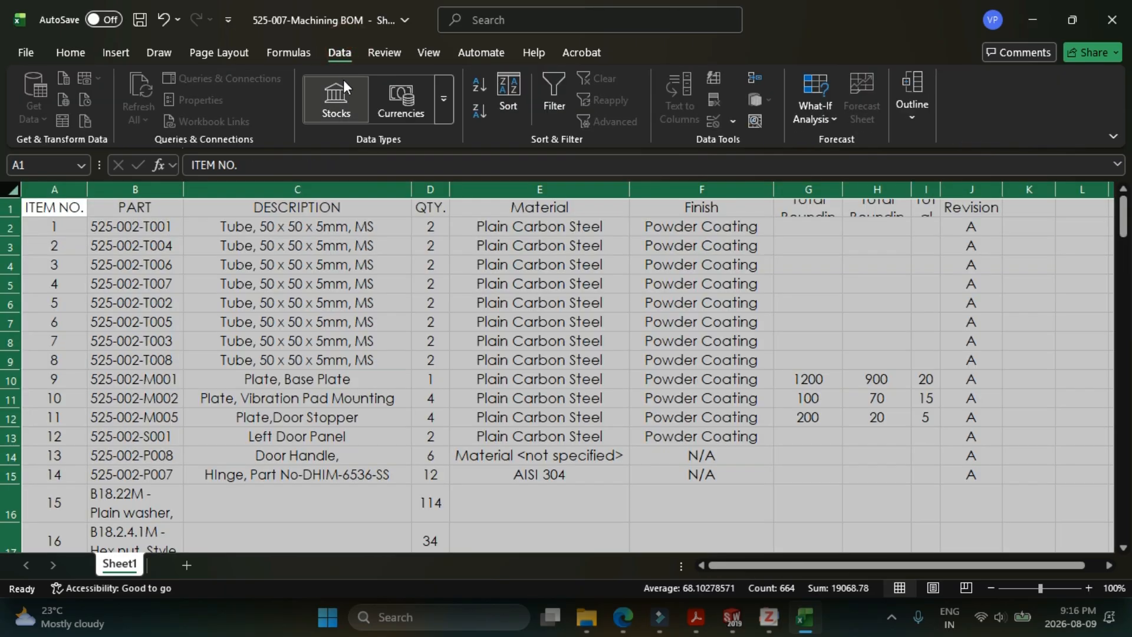
pyautogui.click(554, 96)
pyautogui.click(248, 269)
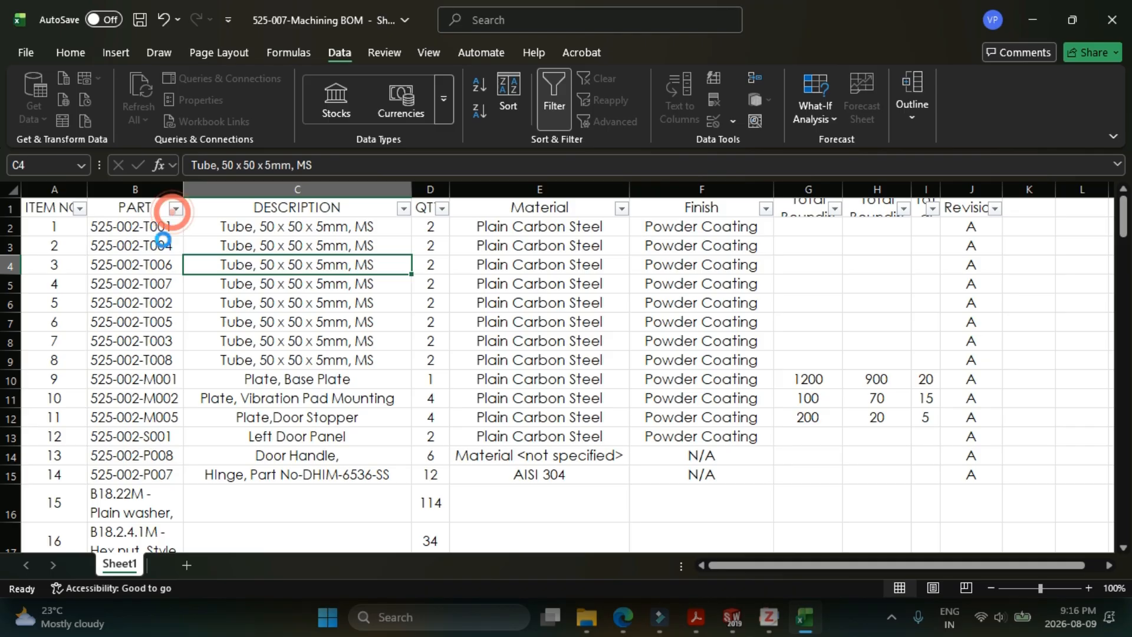
pyautogui.click(175, 208)
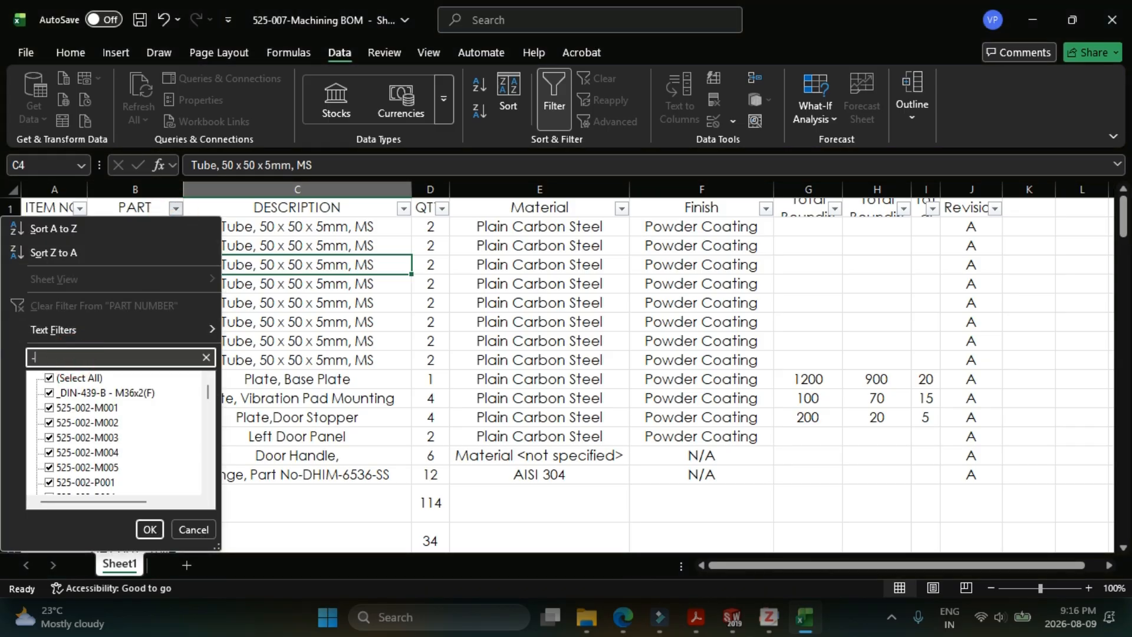
pyautogui.write('-M')
pyautogui.press('Return')
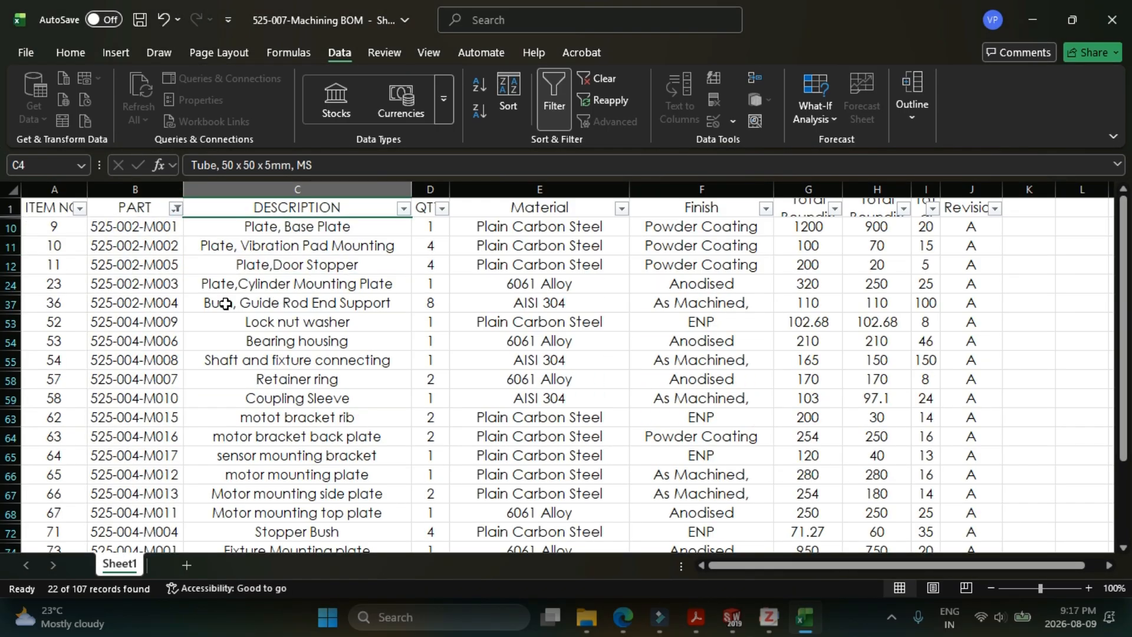
pyautogui.scroll(-1, 269, 312)
pyautogui.scroll(5, 293, 352)
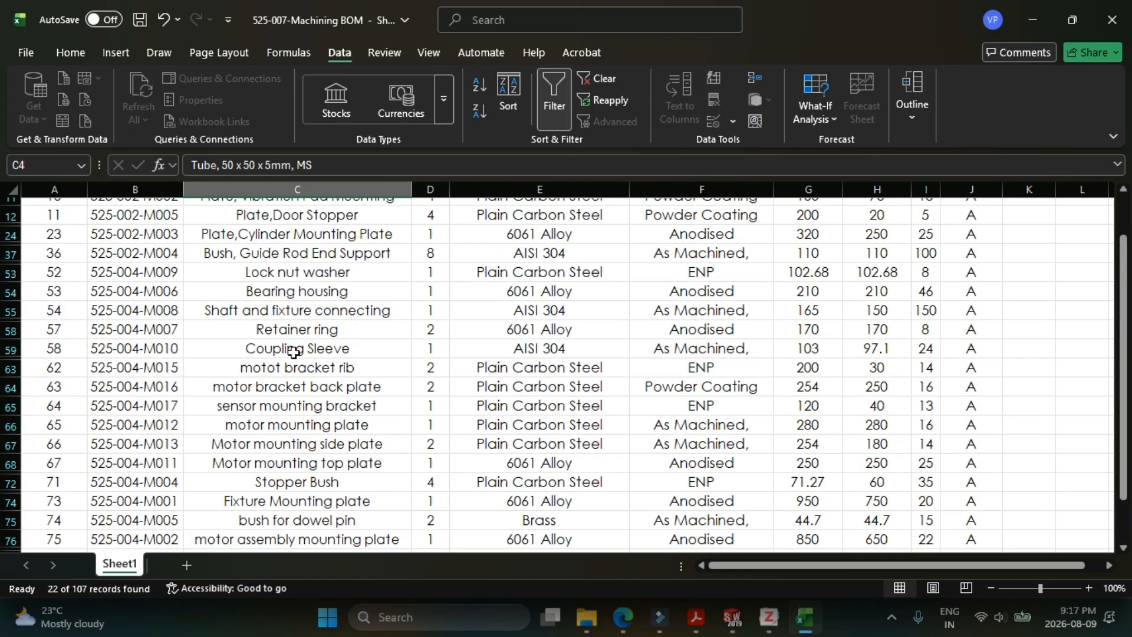
# - Copy the header and filtered machined-part rows through item 67 into a new sheet, starting at cell A2
pyautogui.moveTo(48, 210); pyautogui.dragTo(975, 513)
pyautogui.hotkey('ctrl', 'c')
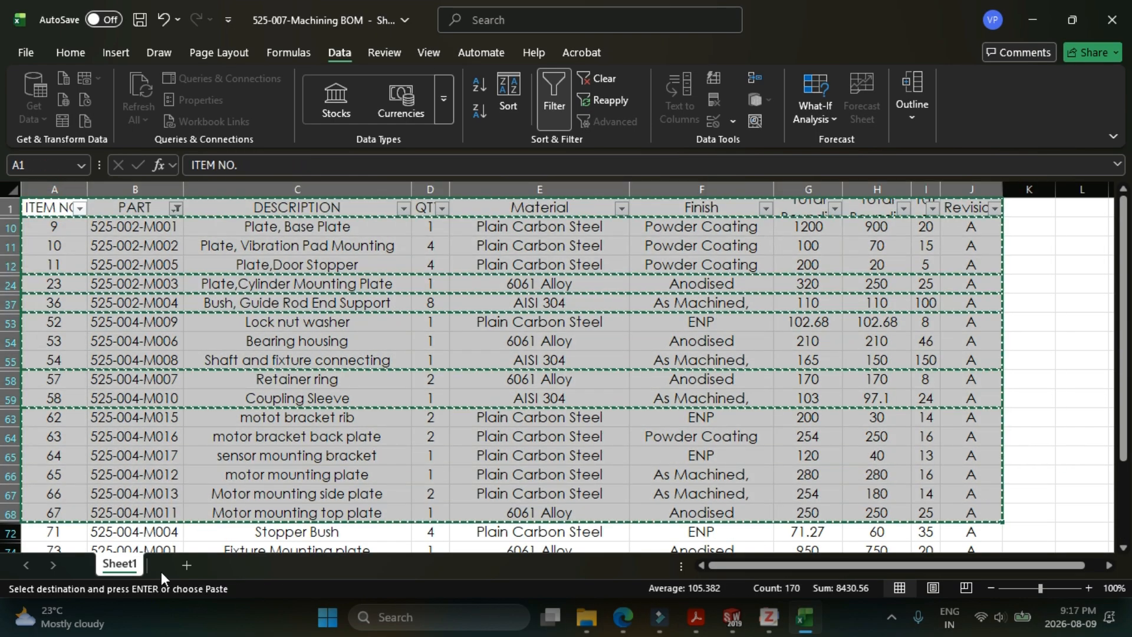
pyautogui.click(186, 565)
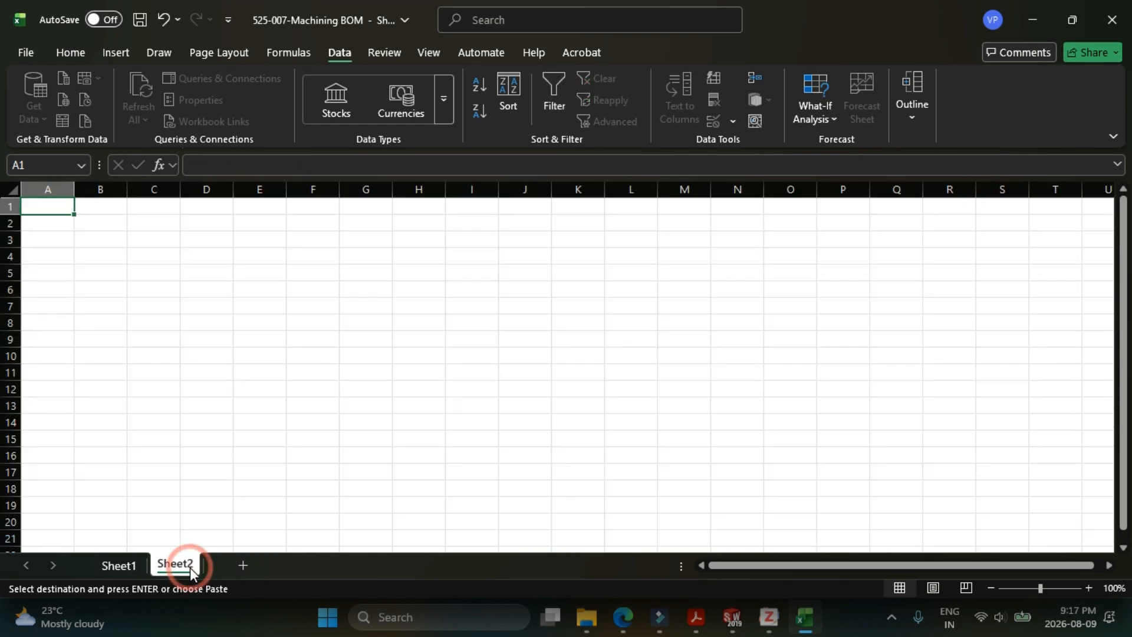
pyautogui.click(47, 230)
pyautogui.hotkey('ctrl', 'v')
pyautogui.click(815, 394)
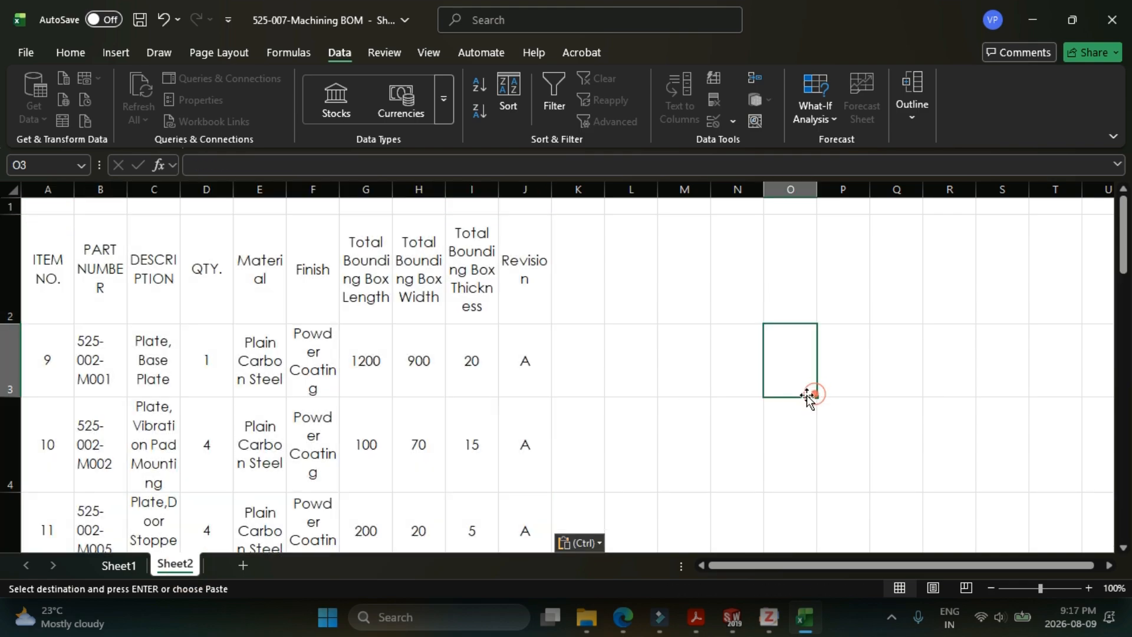
pyautogui.scroll(-1, 299, 393)
# - On Sheet1, delete the rows of tubes, sheet metal, purchased parts and fasteners lying between the -M parts, including items 24 to 35
pyautogui.click(118, 565)
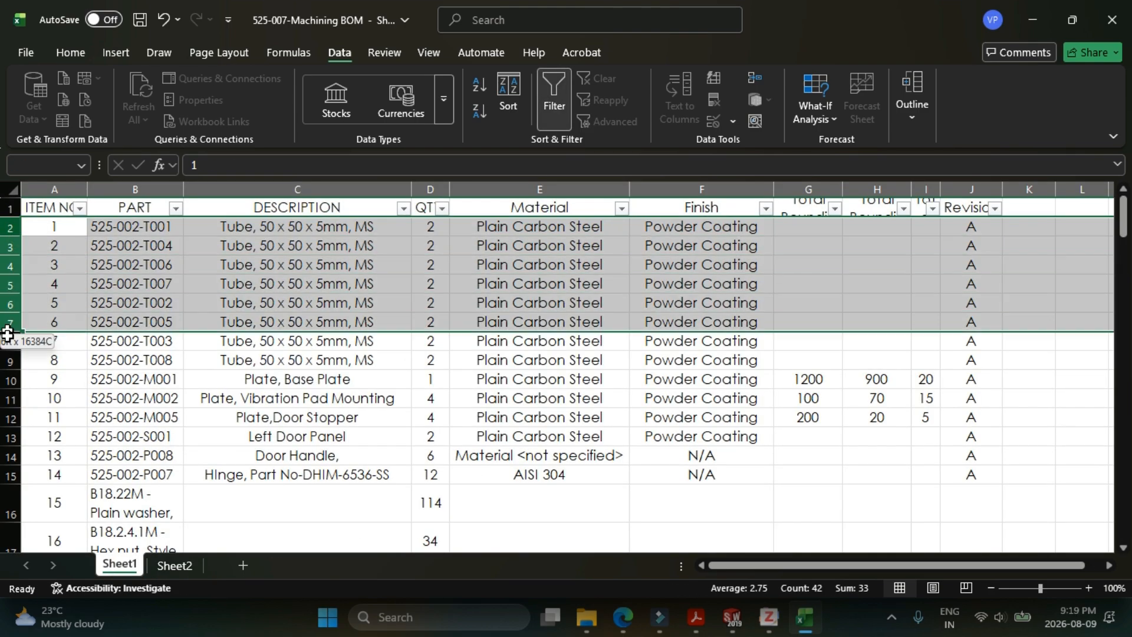
pyautogui.scroll(-3, 12, 406)
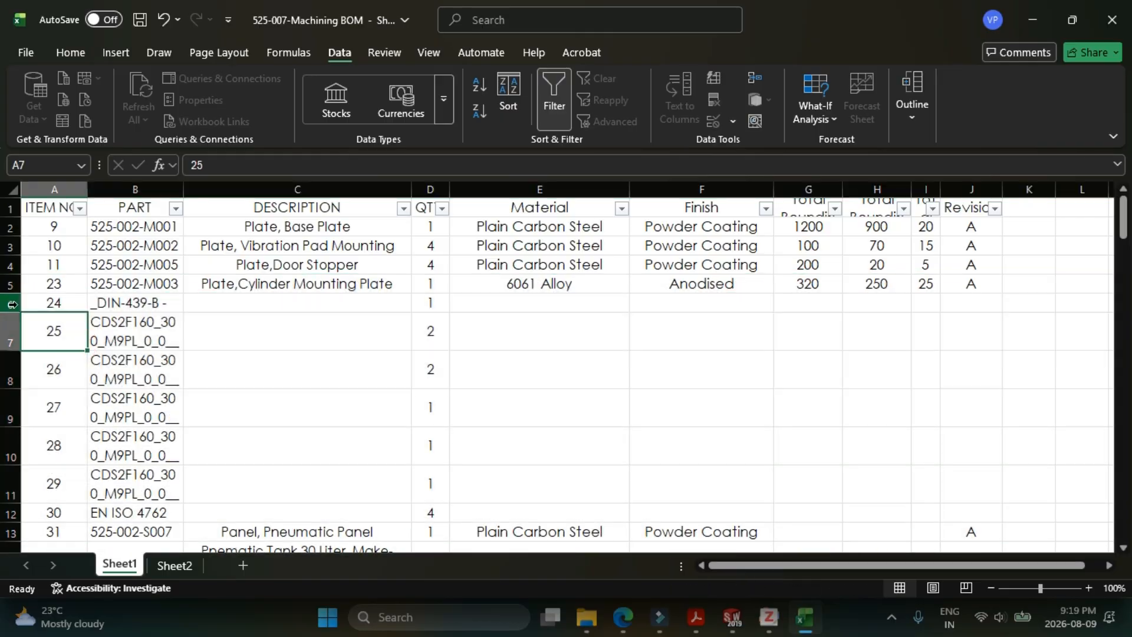
pyautogui.moveTo(12, 304); pyautogui.dragTo(12, 512)
pyautogui.hotkey('ctrl', '-')
pyautogui.moveTo(12, 303); pyautogui.dragTo(28, 449)
pyautogui.scroll(-5, 43, 381)
pyautogui.click(43, 380)
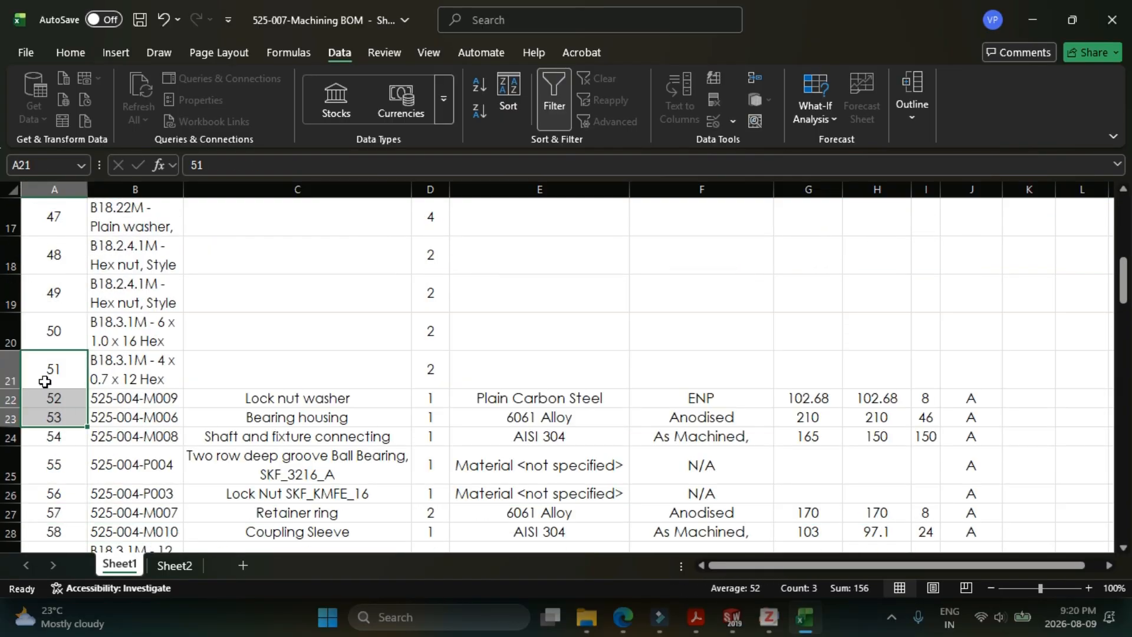
pyautogui.scroll(-3, 43, 380)
pyautogui.click(164, 337)
pyautogui.click(39, 376)
pyautogui.click(13, 399)
pyautogui.hotkey('ctrl', '-')
# - Delete the remaining non-machining rows farther down Sheet1, including items 96 to 101, keeping the -M parts
pyautogui.scroll(-2, 12, 398)
pyautogui.moveTo(12, 305); pyautogui.dragTo(27, 484)
pyautogui.hotkey('ctrl', '-')
pyautogui.hotkey('ctrl', '-')
pyautogui.hotkey('ctrl', '-')
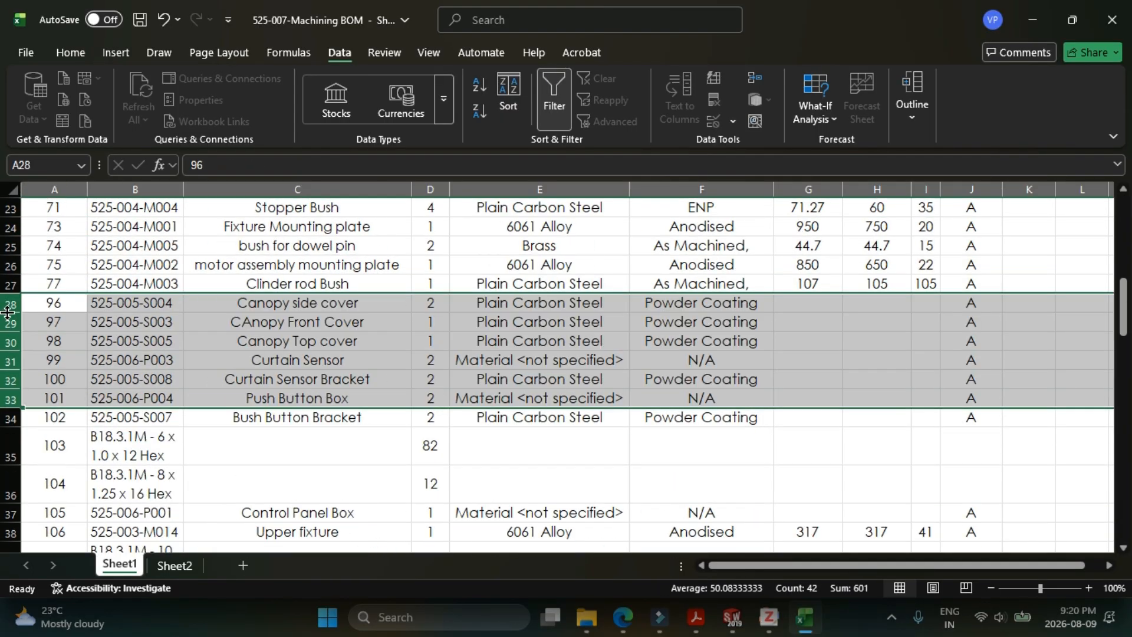
pyautogui.moveTo(12, 304); pyautogui.dragTo(12, 377)
pyautogui.scroll(5, 12, 377)
pyautogui.moveTo(12, 339); pyautogui.dragTo(12, 386)
pyautogui.hotkey('ctrl', '-')
pyautogui.scroll(3, 12, 385)
pyautogui.click(13, 384)
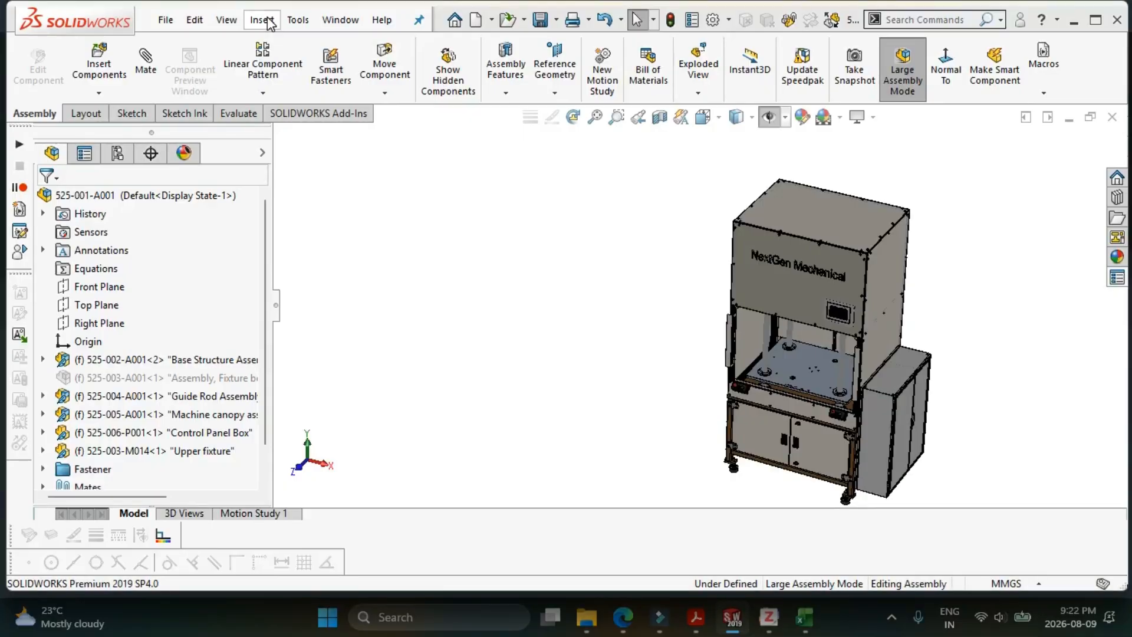
# - Start another Bill of Materials in assembly 525-001-A001 with Sheet Metal BOM Template.sldbomtbt, and review the rows of the 525-007-Sheet Metal BOM workbook
pyautogui.click(262, 19)
pyautogui.moveTo(413, 511)
pyautogui.click(494, 511)
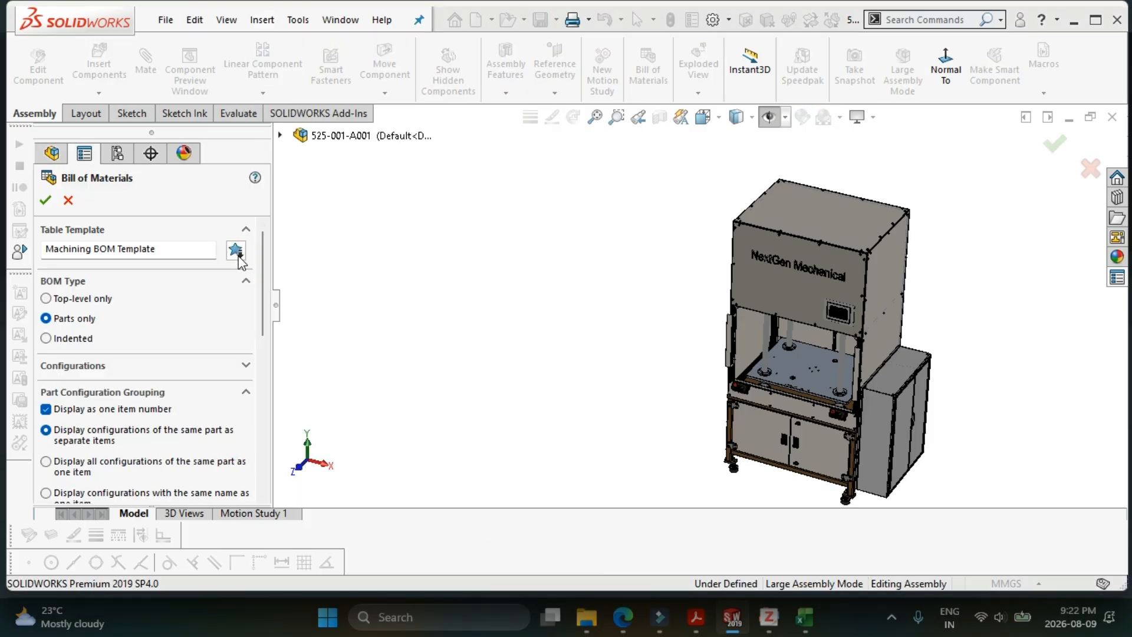
pyautogui.click(236, 251)
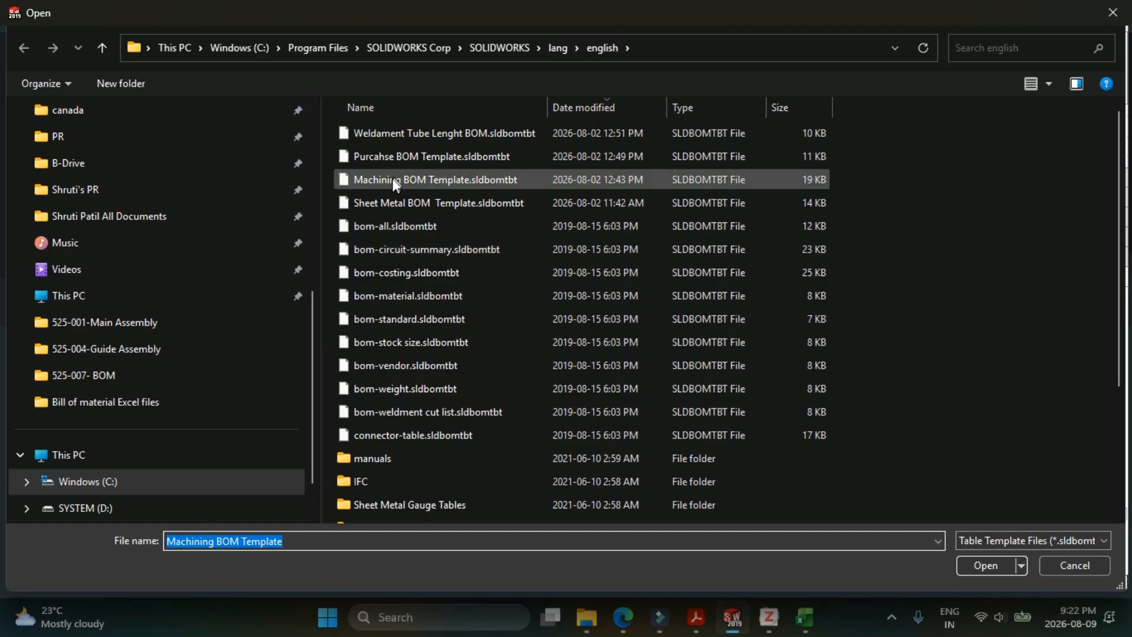
pyautogui.click(381, 202)
pyautogui.click(978, 565)
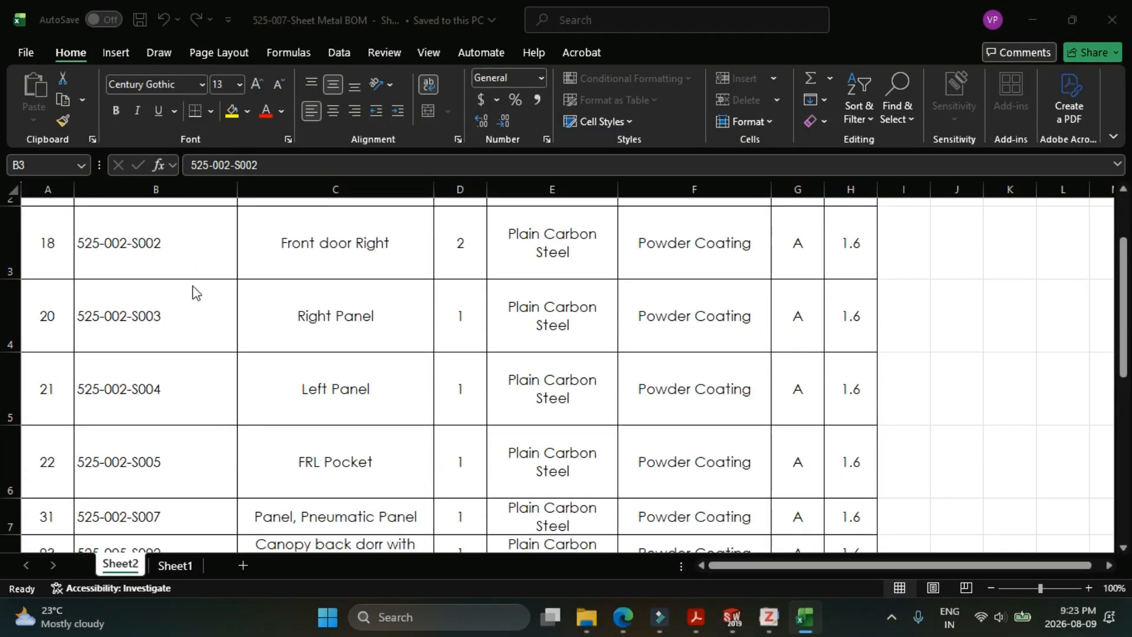
pyautogui.scroll(-5, 195, 293)
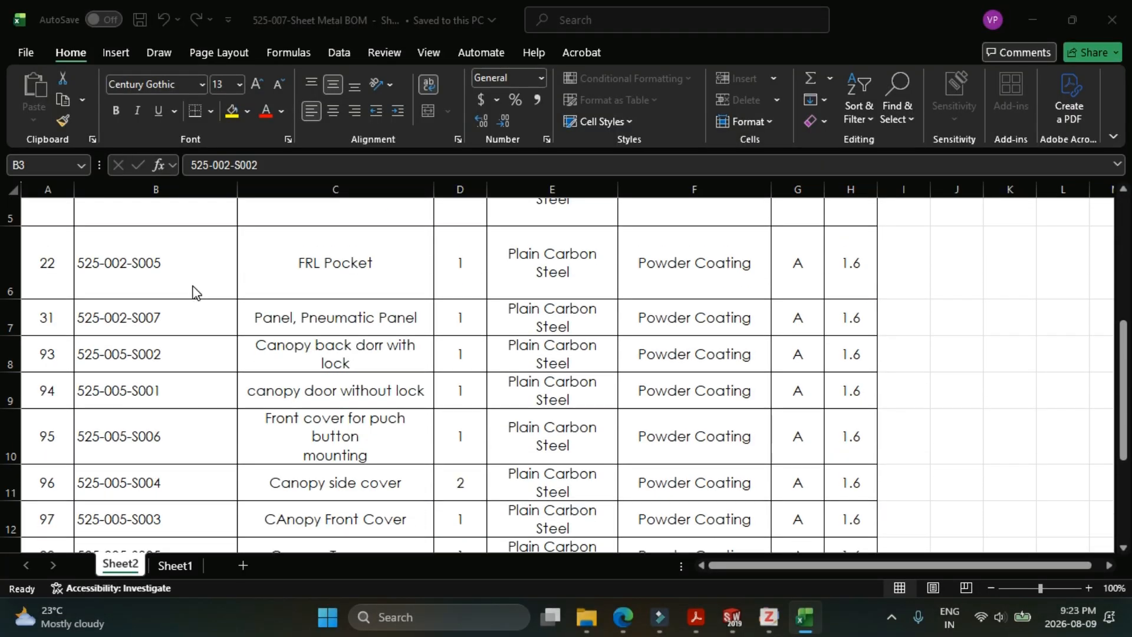
pyautogui.scroll(-1, 195, 293)
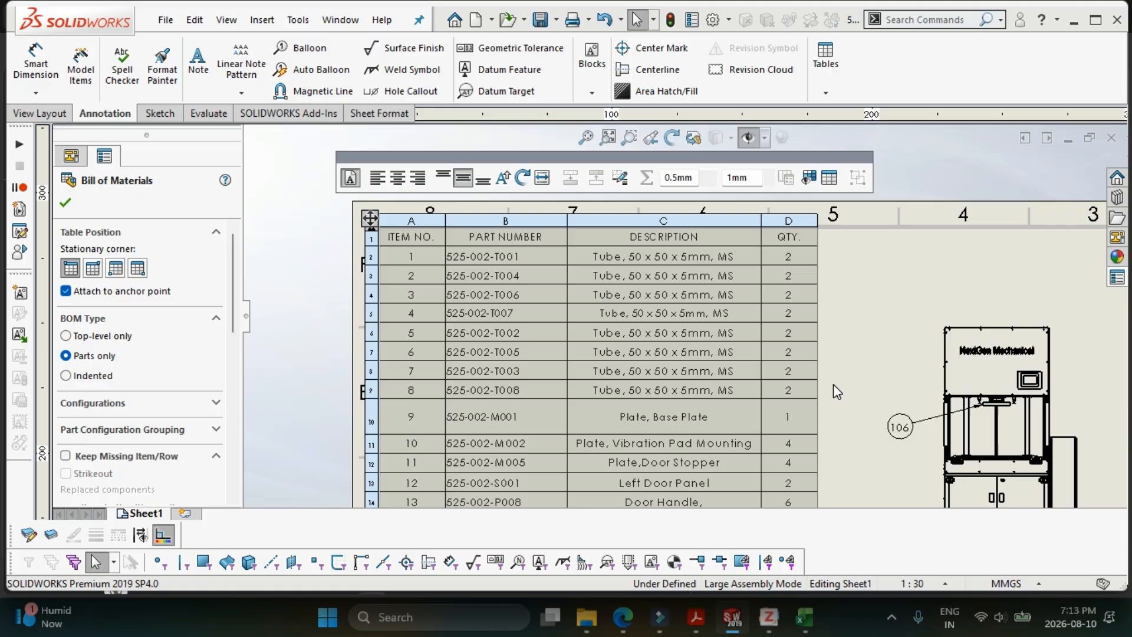
# - Examine the parts-only Bill of Materials placed on the 525-001-A001 drawing sheet
pyautogui.scroll(-2, 833, 384)
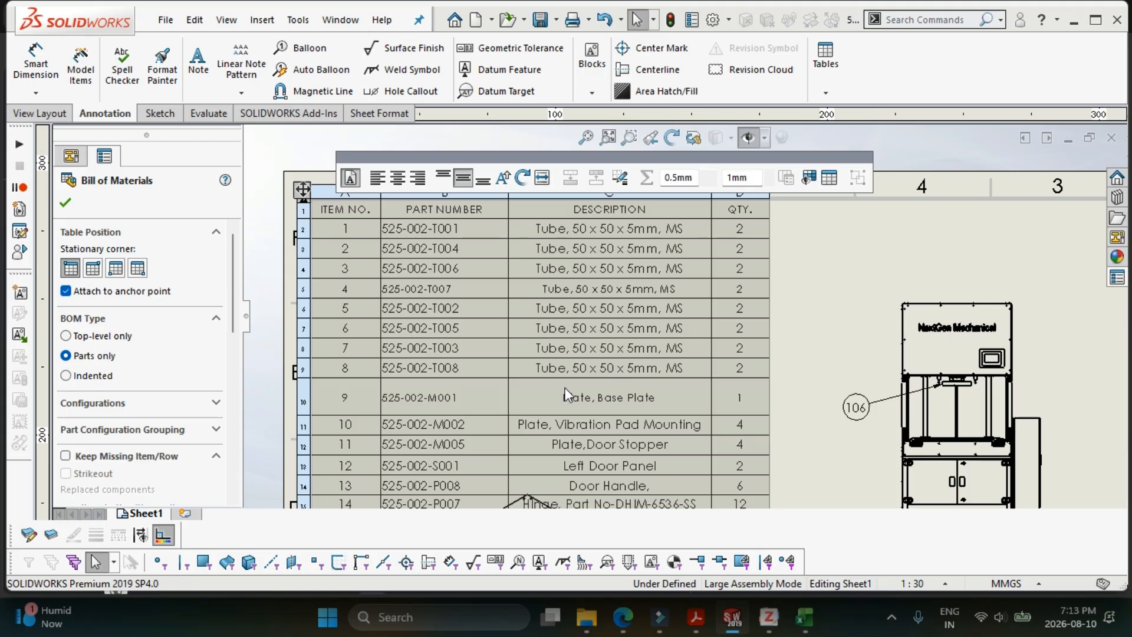
pyautogui.scroll(-1, 564, 392)
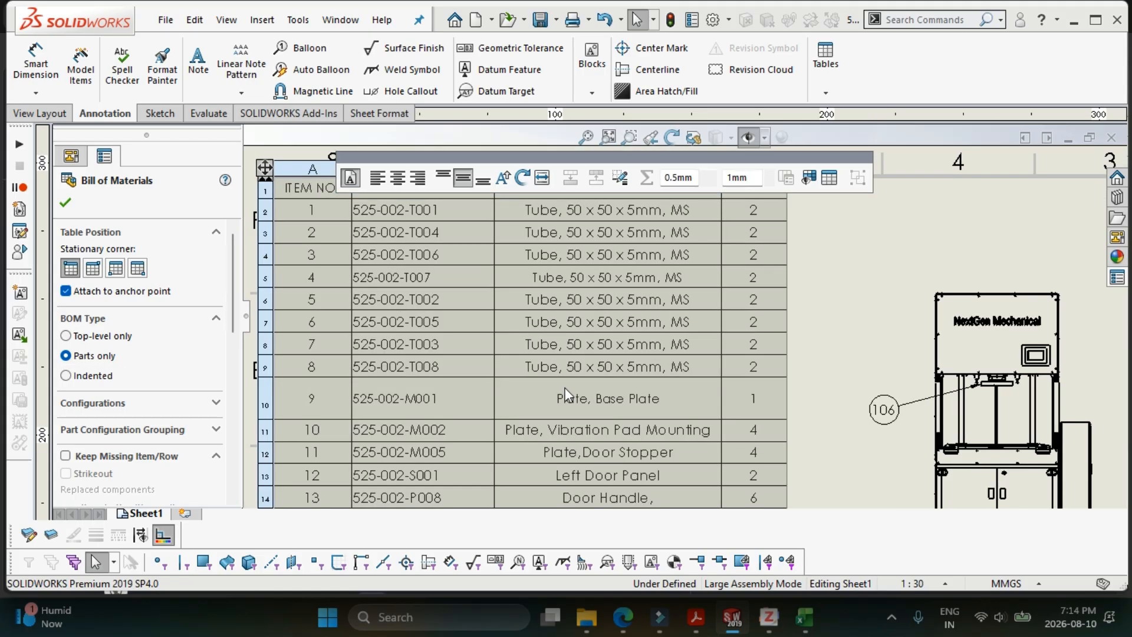
pyautogui.scroll(-1, 564, 387)
pyautogui.hotkey('alt', 'Tab')
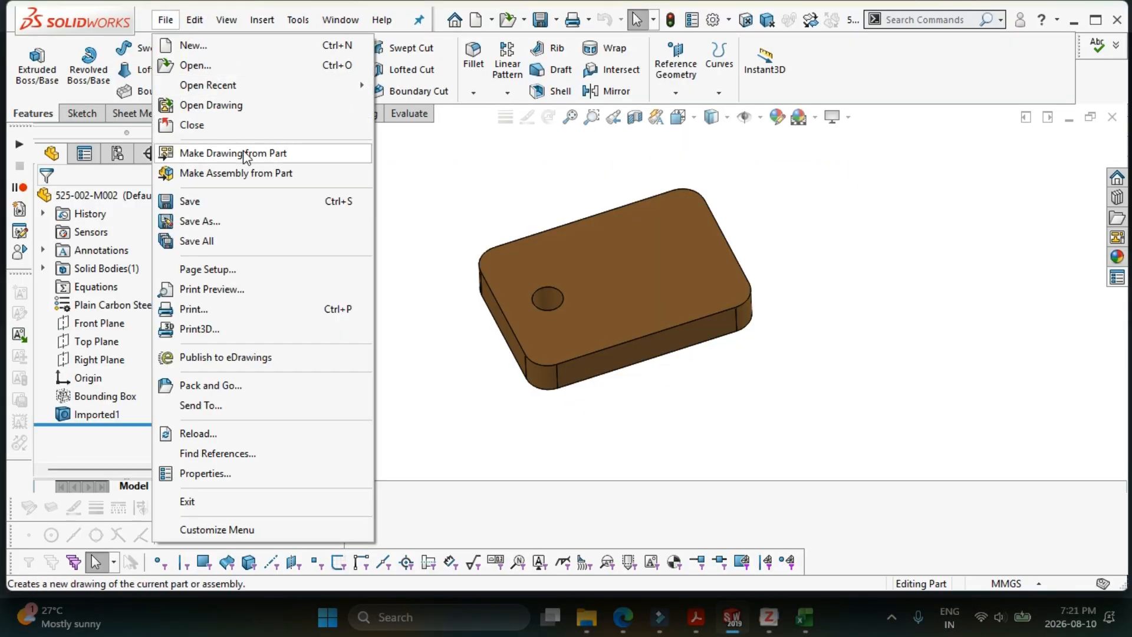
# - Start a drawing from part 525-002-M002, and go through the M001 to M005 parts and drawings in the 525-002-Base Structure folder
pyautogui.click(246, 151)
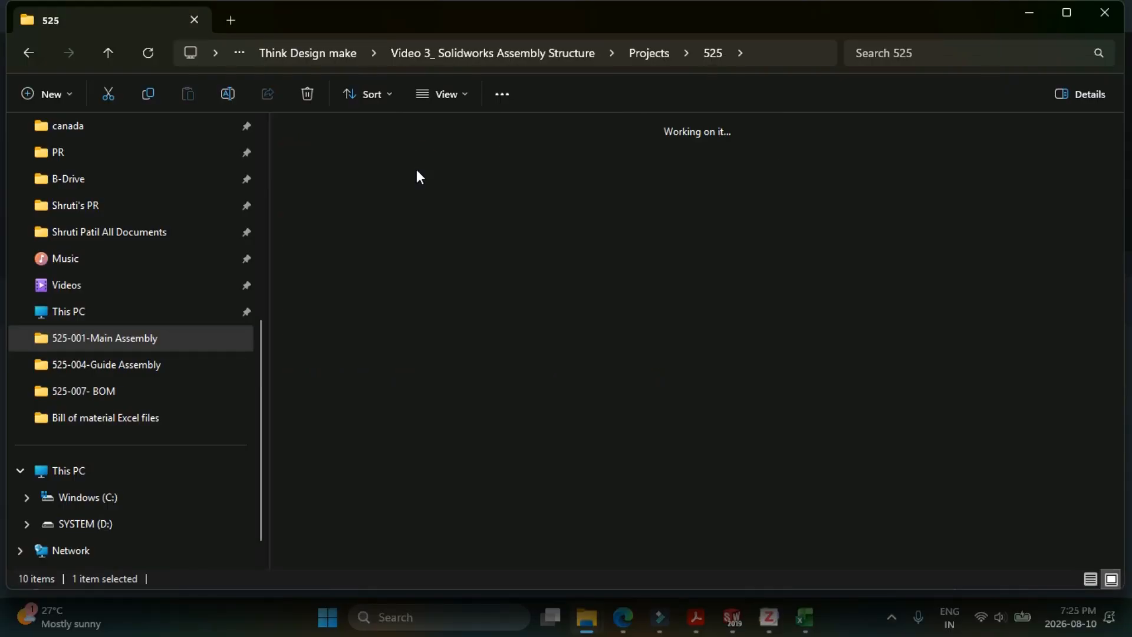
pyautogui.doubleClick(416, 172)
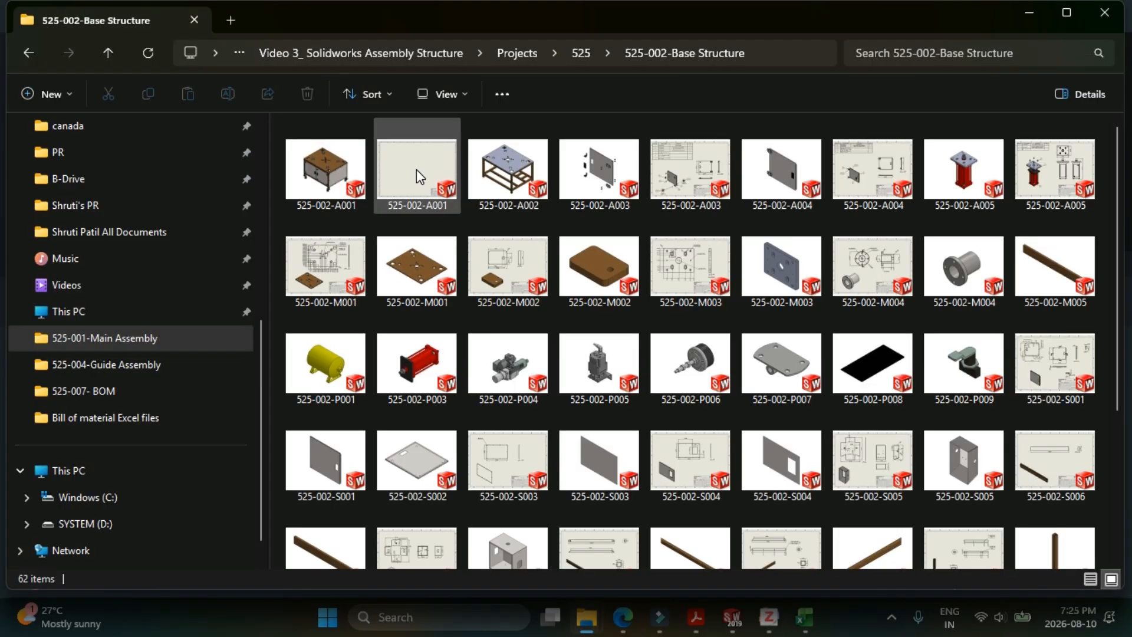
pyautogui.click(427, 278)
pyautogui.click(495, 280)
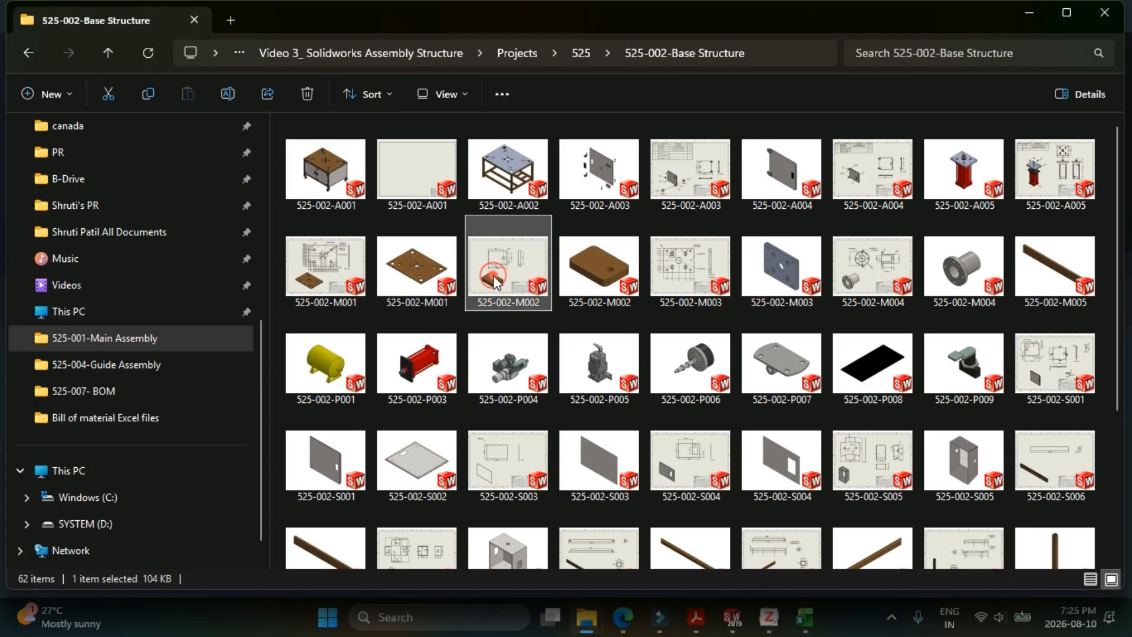
pyautogui.click(609, 285)
pyautogui.click(699, 283)
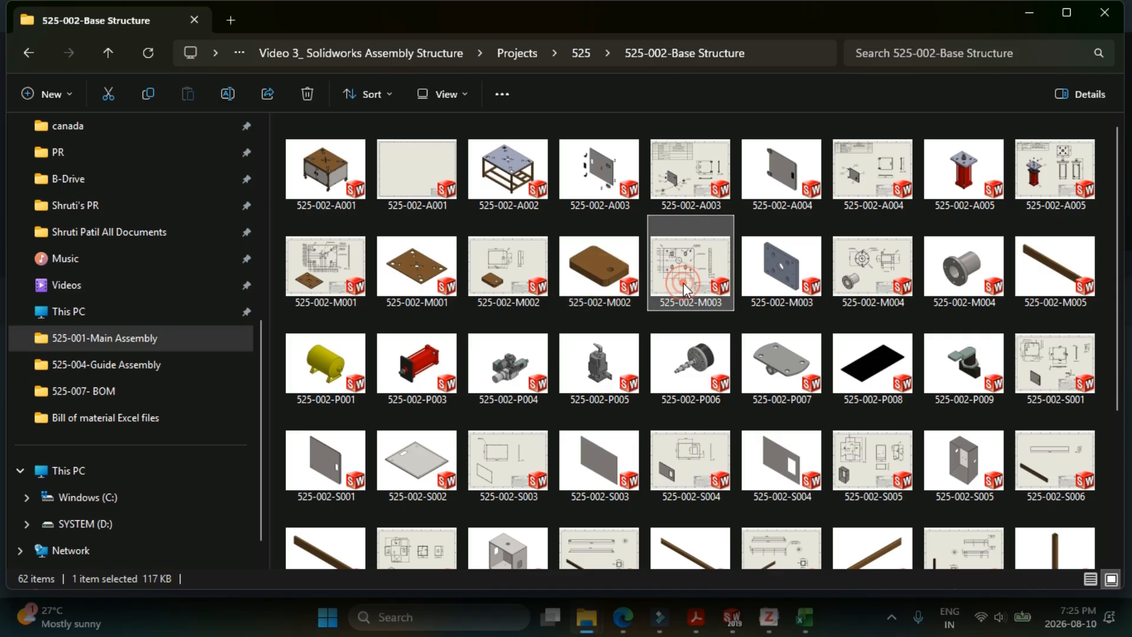
pyautogui.click(790, 284)
pyautogui.click(967, 277)
pyautogui.click(878, 277)
pyautogui.click(1049, 286)
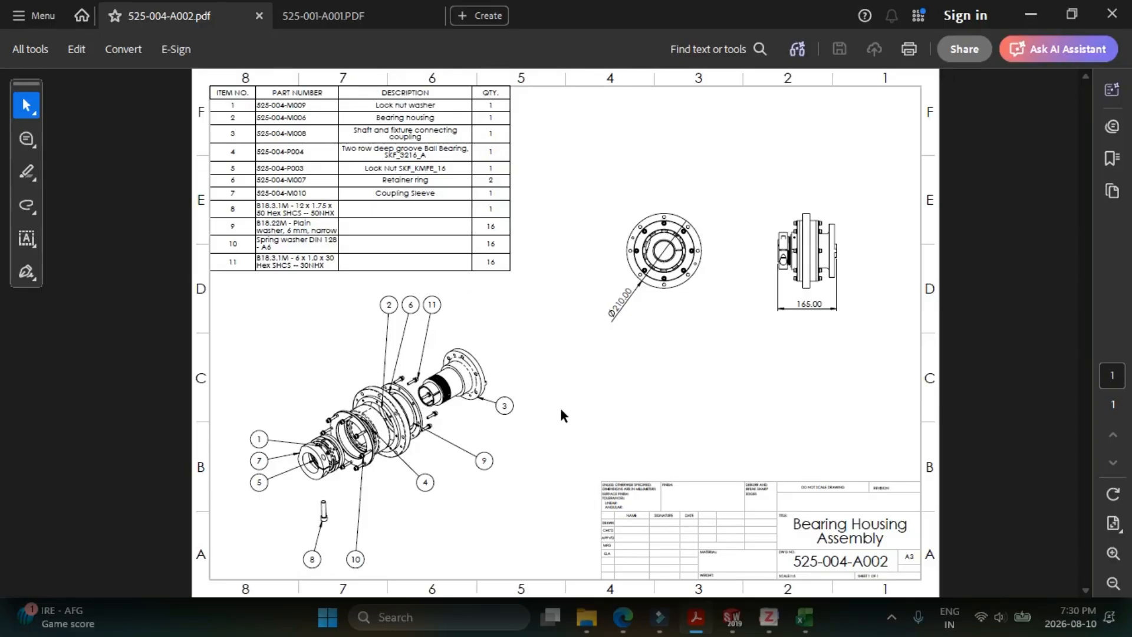
# - In Adobe Acrobat, view the 525-001-A001 drawing and examine the ballooned exploded view of the bearing housing assembly in 525-004-A002.pdf
pyautogui.click(375, 15)
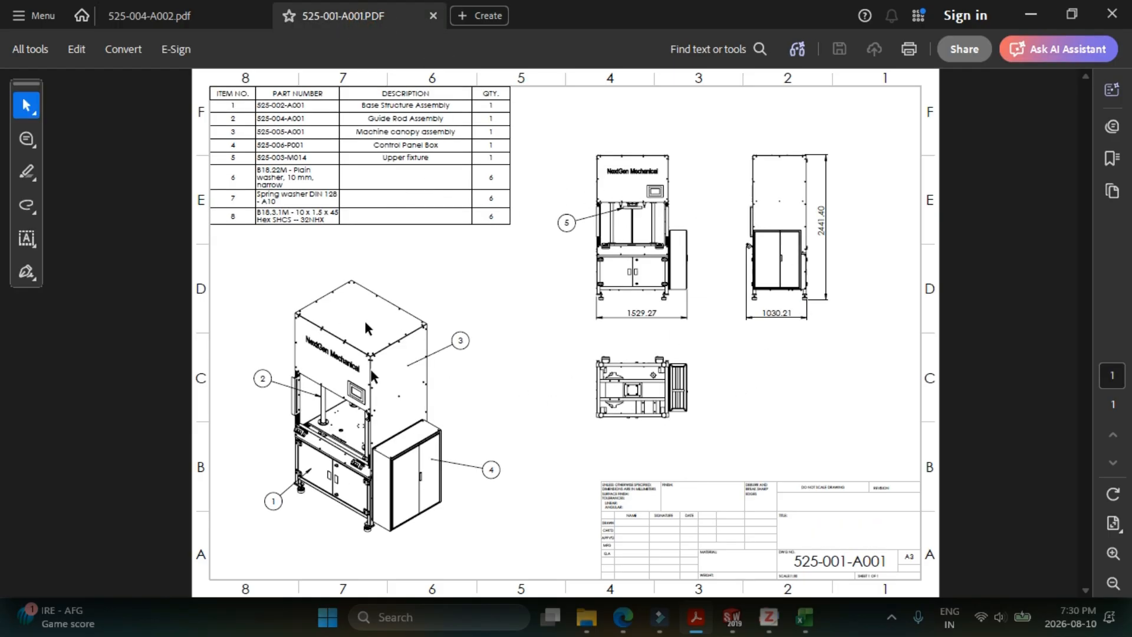
pyautogui.hotkey('ctrl', 'Tab')
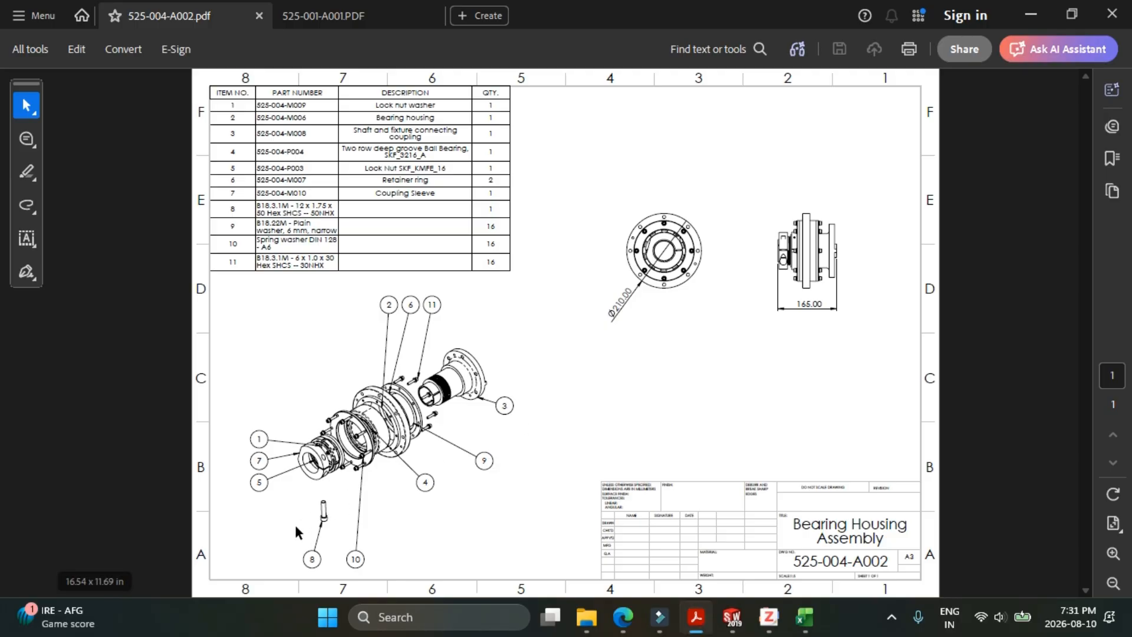
pyautogui.keyDown('ctrl'); pyautogui.scroll(5, 294, 522); pyautogui.keyUp('ctrl')
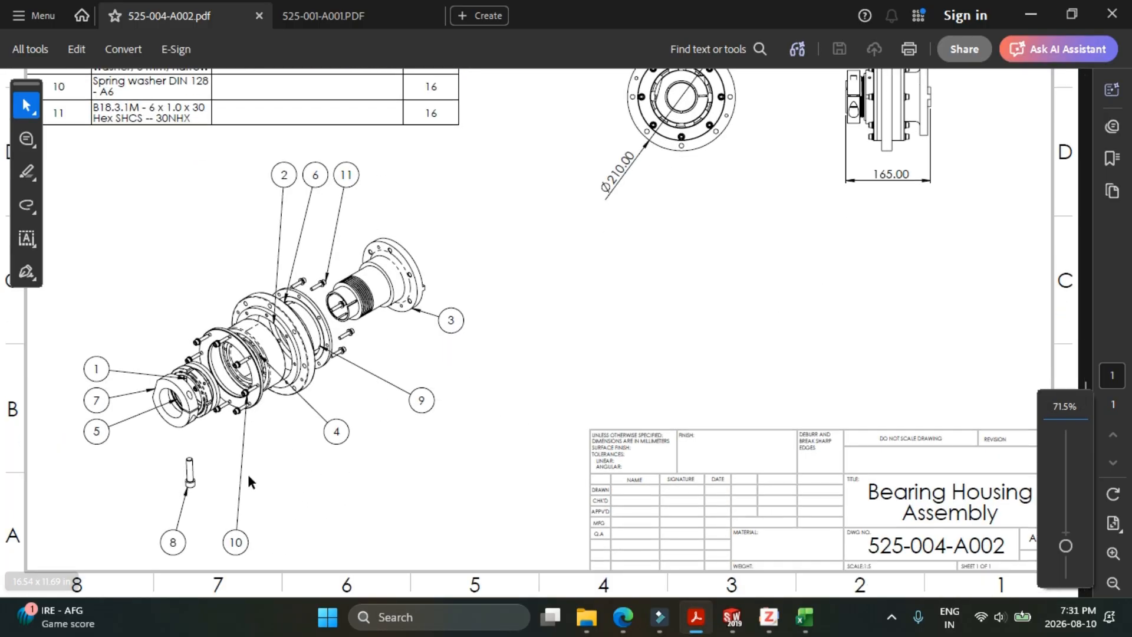
pyautogui.keyDown('ctrl'); pyautogui.scroll(3, 86, 444); pyautogui.keyUp('ctrl')
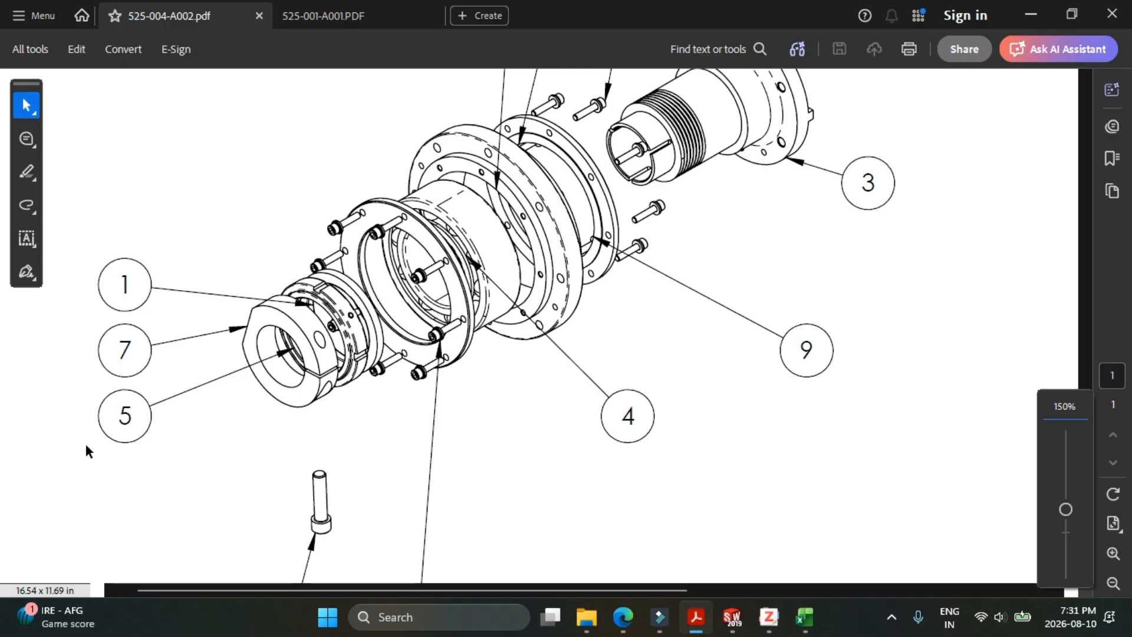
pyautogui.keyDown('ctrl'); pyautogui.scroll(-3, 86, 446); pyautogui.keyUp('ctrl')
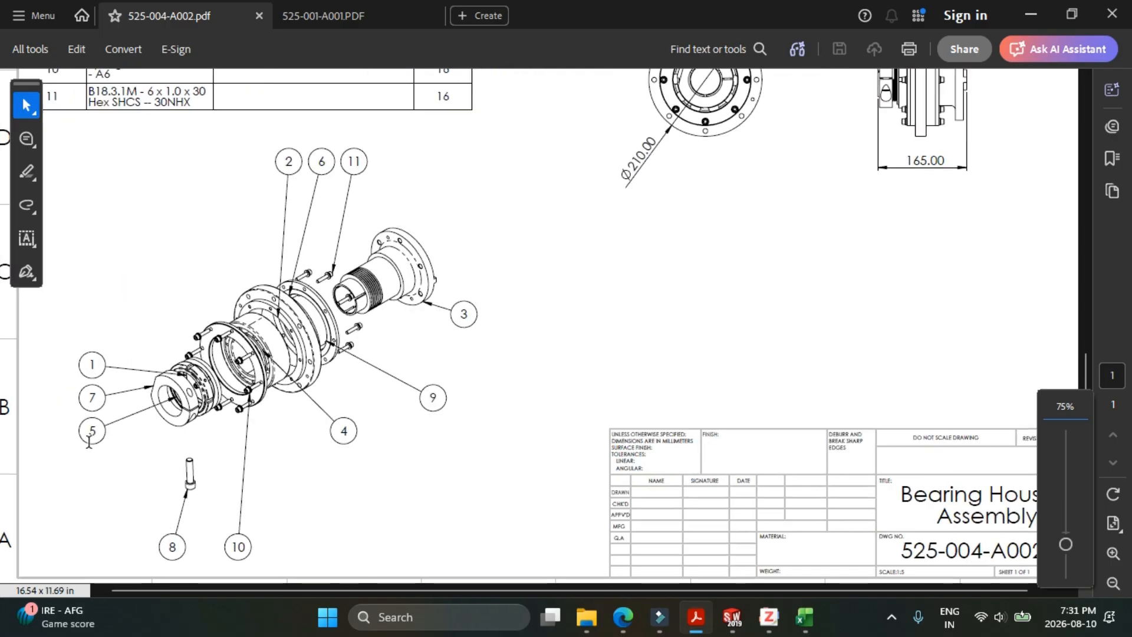
pyautogui.scroll(5, 146, 413)
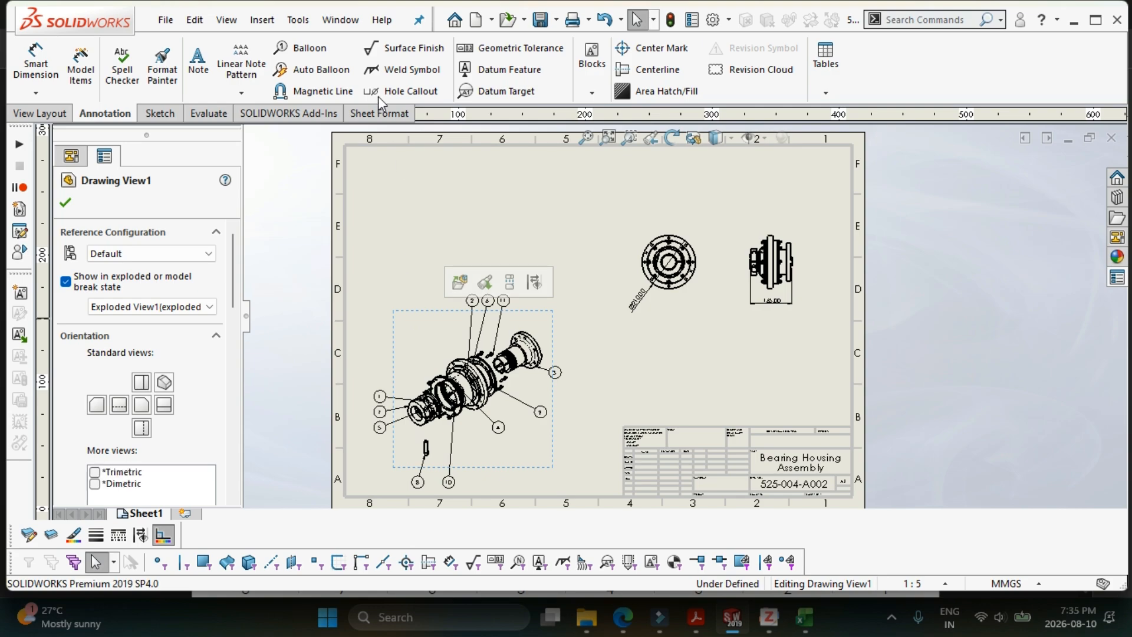
# - In SOLIDWORKS, insert a top-level bom-standard Bill of Materials for the exploded view of 525-004-A002, attached to the anchor point
pyautogui.click(262, 19)
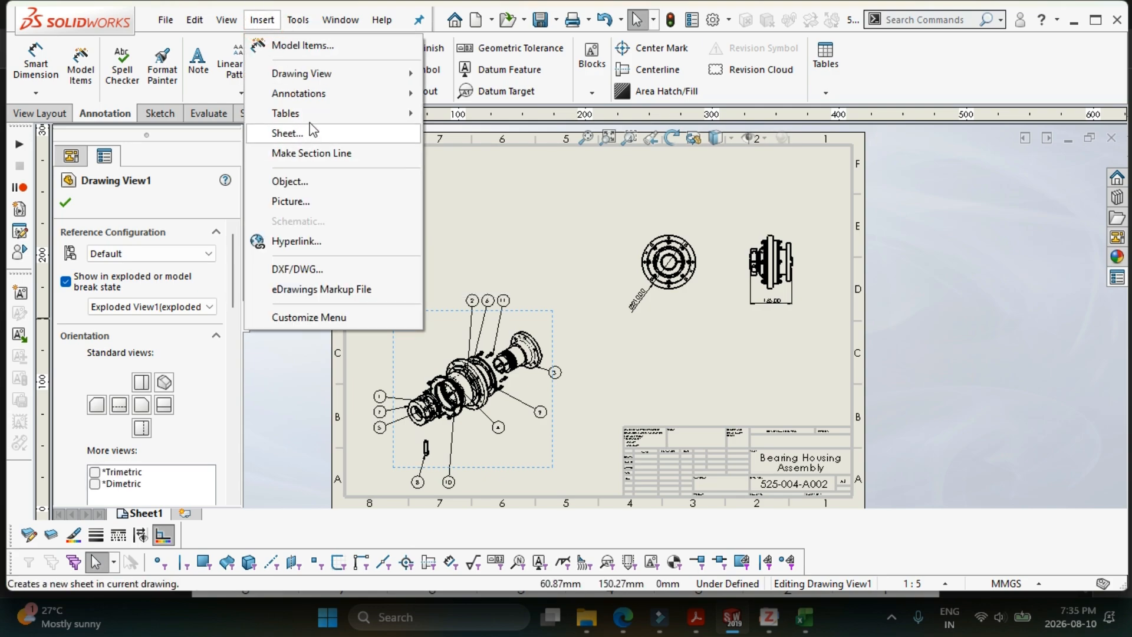
pyautogui.moveTo(306, 114)
pyautogui.click(466, 149)
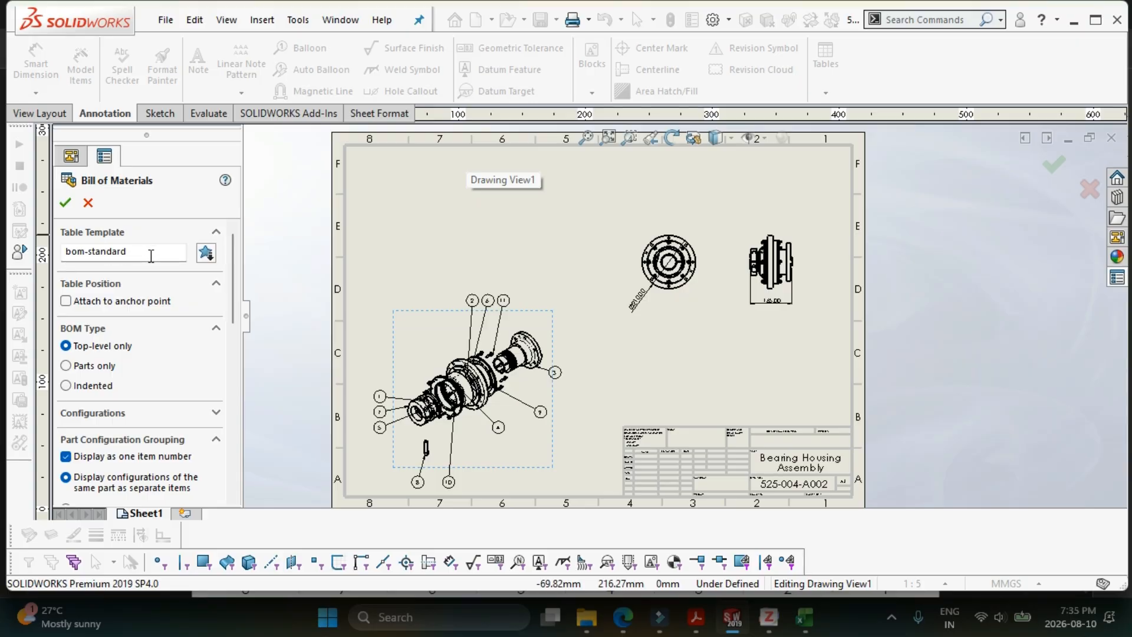
pyautogui.click(64, 302)
pyautogui.press('Return')
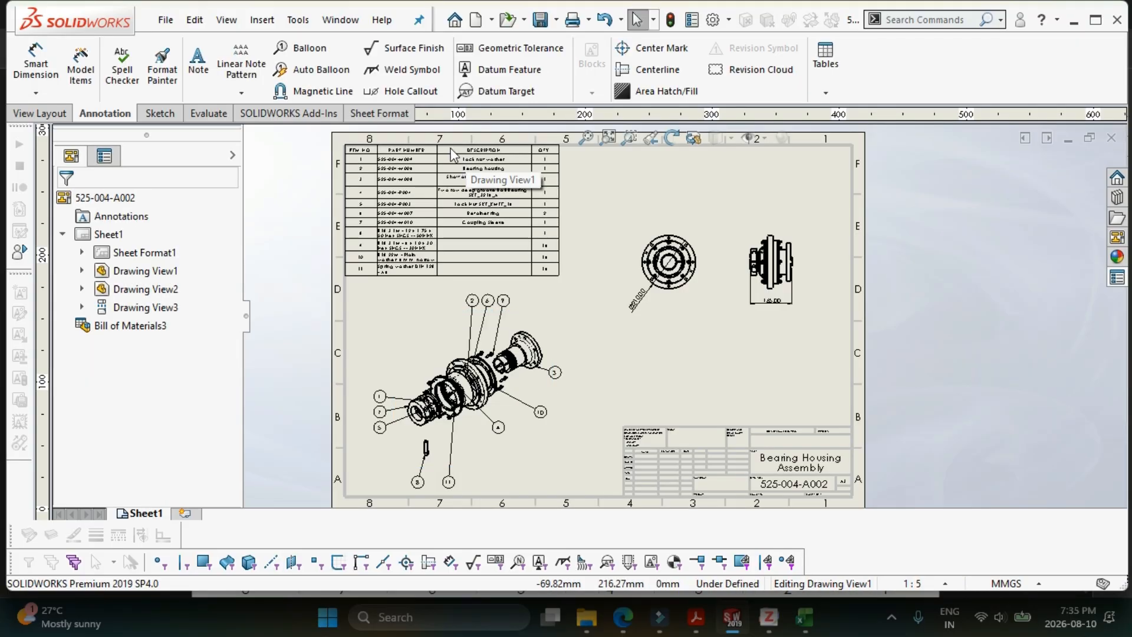
pyautogui.scroll(-3, 453, 155)
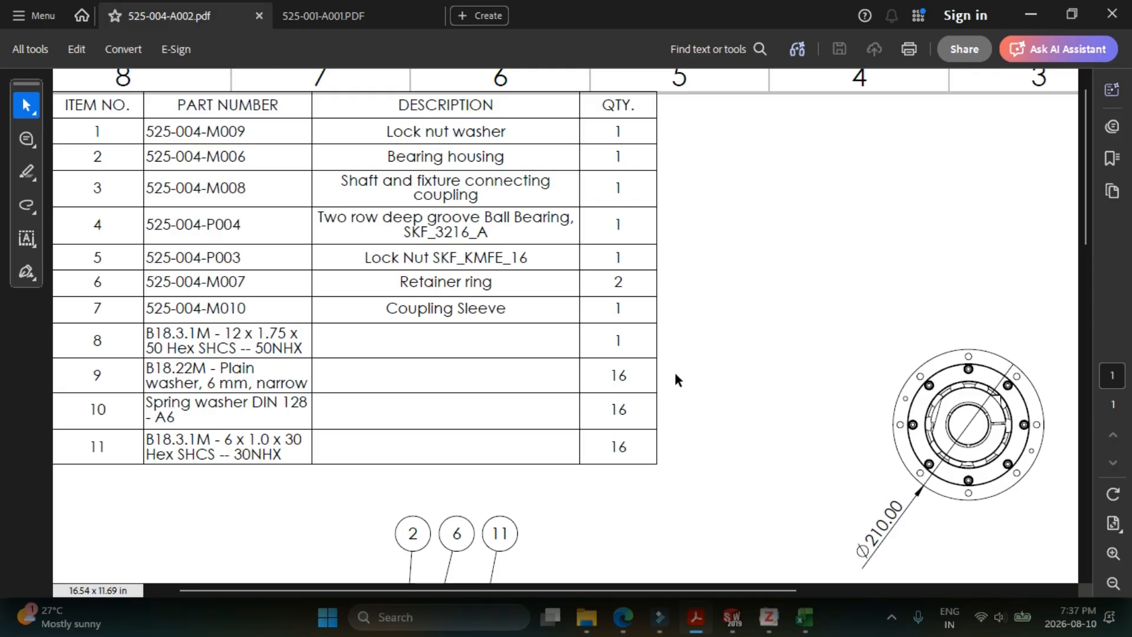
# - Switch to 525-004-A002.pdf in Adobe Acrobat and review its parts table, fastener rows, dimensioned views and exploded view
pyautogui.scroll(-2, 547, 279)
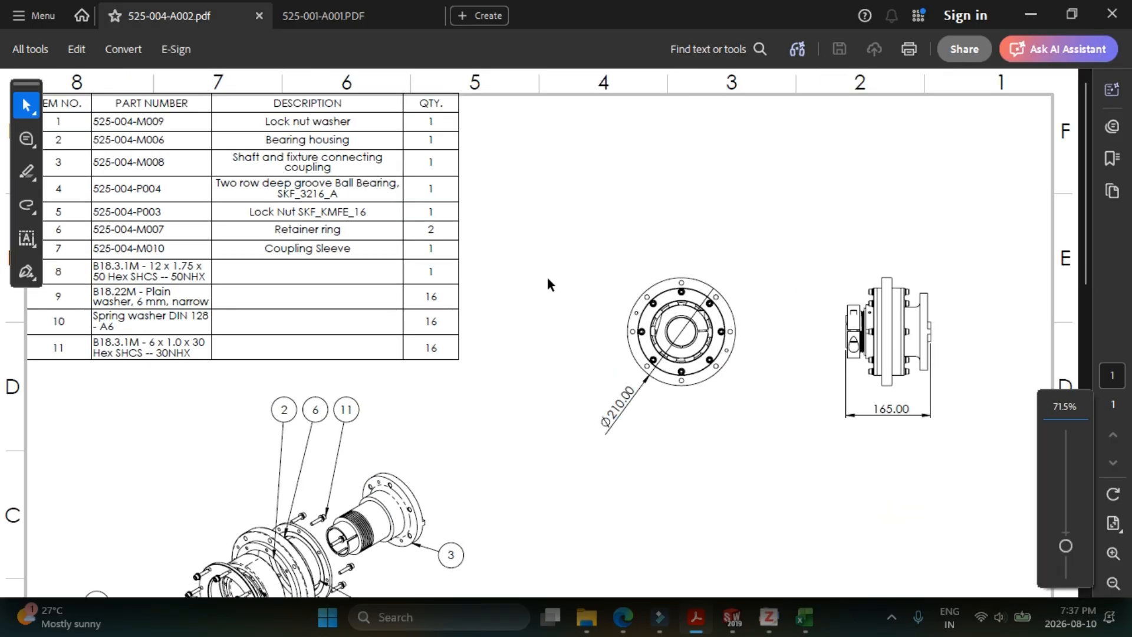
pyautogui.scroll(-1, 547, 285)
pyautogui.scroll(2, 324, 230)
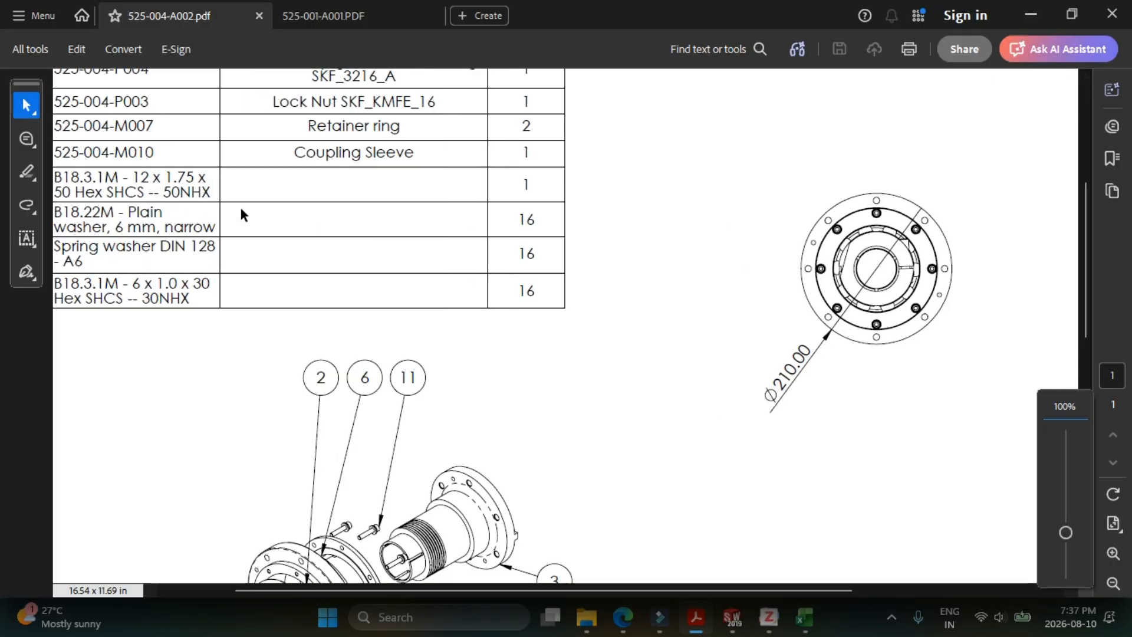
pyautogui.scroll(-3, 523, 280)
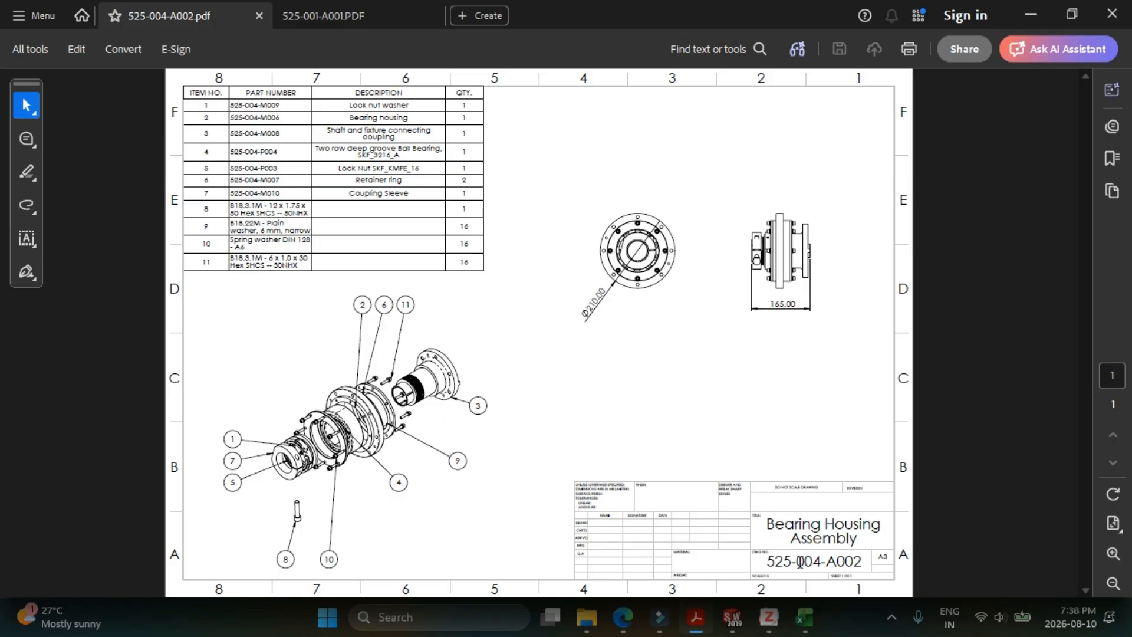
# - Review the item table, overall dimensions and ballooned isometric view of the main assembly in 525-001-A001.PDF
pyautogui.click(342, 19)
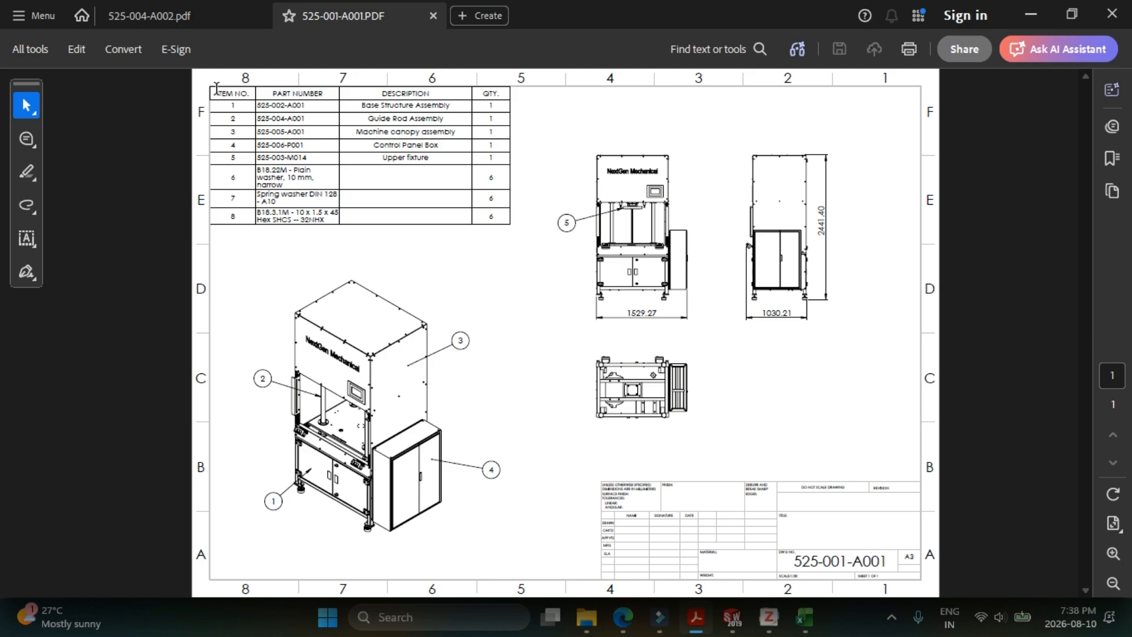
pyautogui.keyDown('ctrl'); pyautogui.scroll(4, 216, 88); pyautogui.keyUp('ctrl')
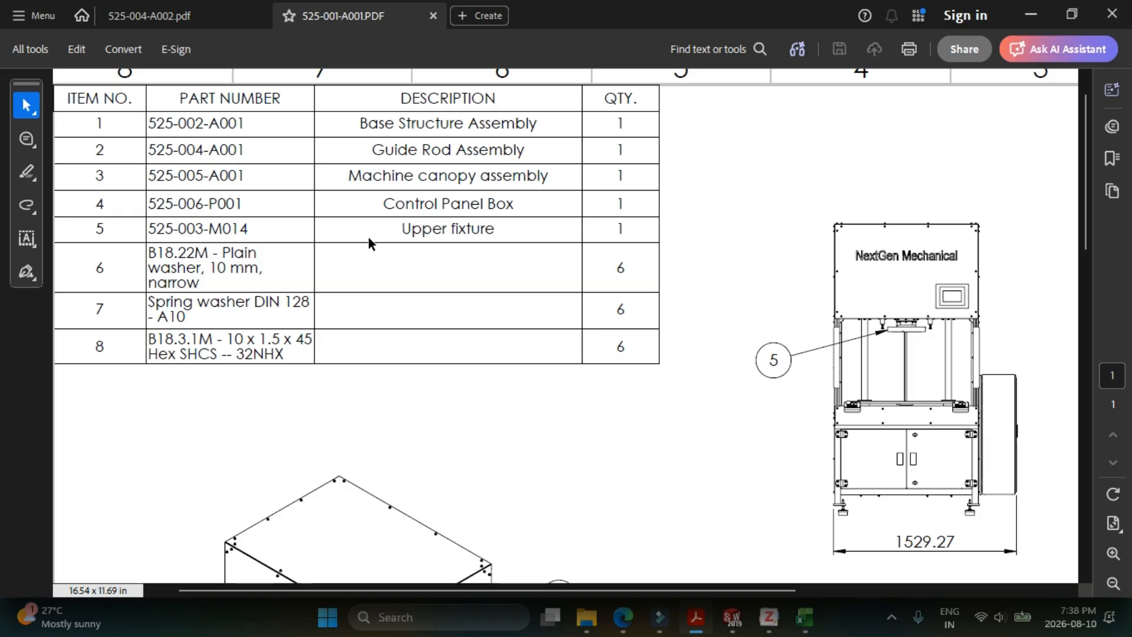
pyautogui.keyDown('ctrl'); pyautogui.scroll(-4, 760, 335); pyautogui.keyUp('ctrl')
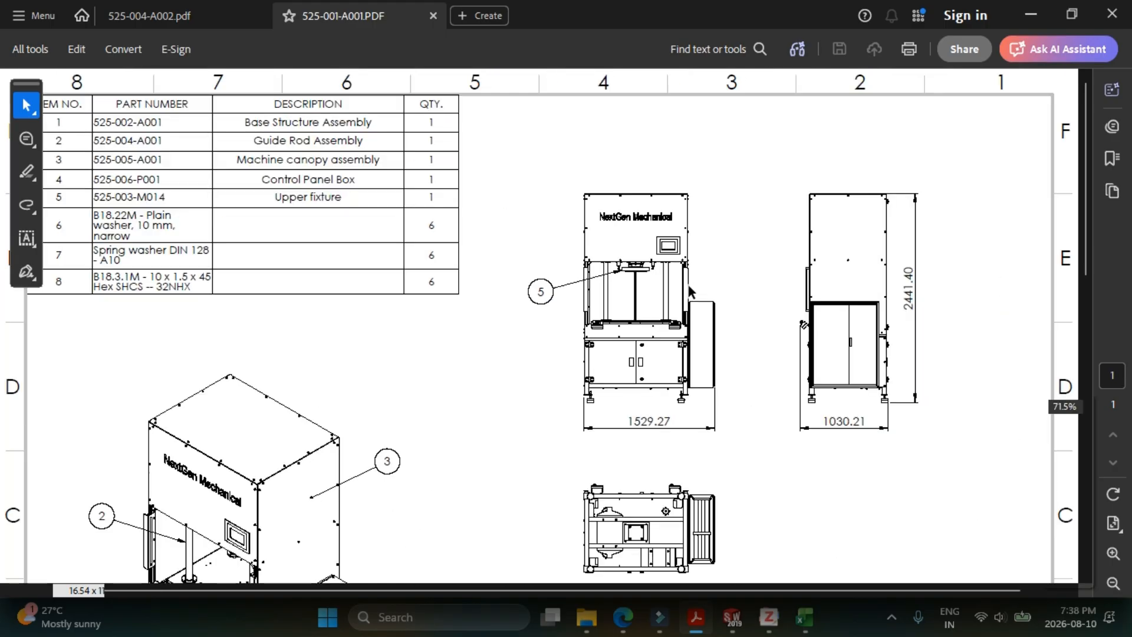
pyautogui.keyDown('ctrl'); pyautogui.scroll(2, 310, 459); pyautogui.keyUp('ctrl')
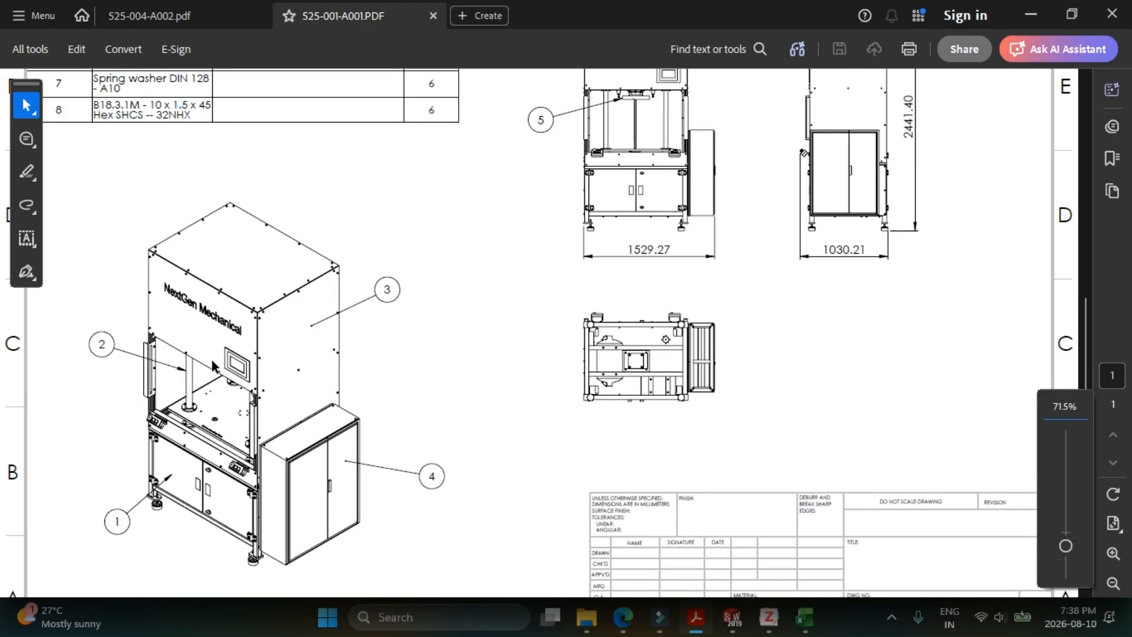
pyautogui.keyDown('ctrl'); pyautogui.scroll(-2, 253, 399); pyautogui.keyUp('ctrl')
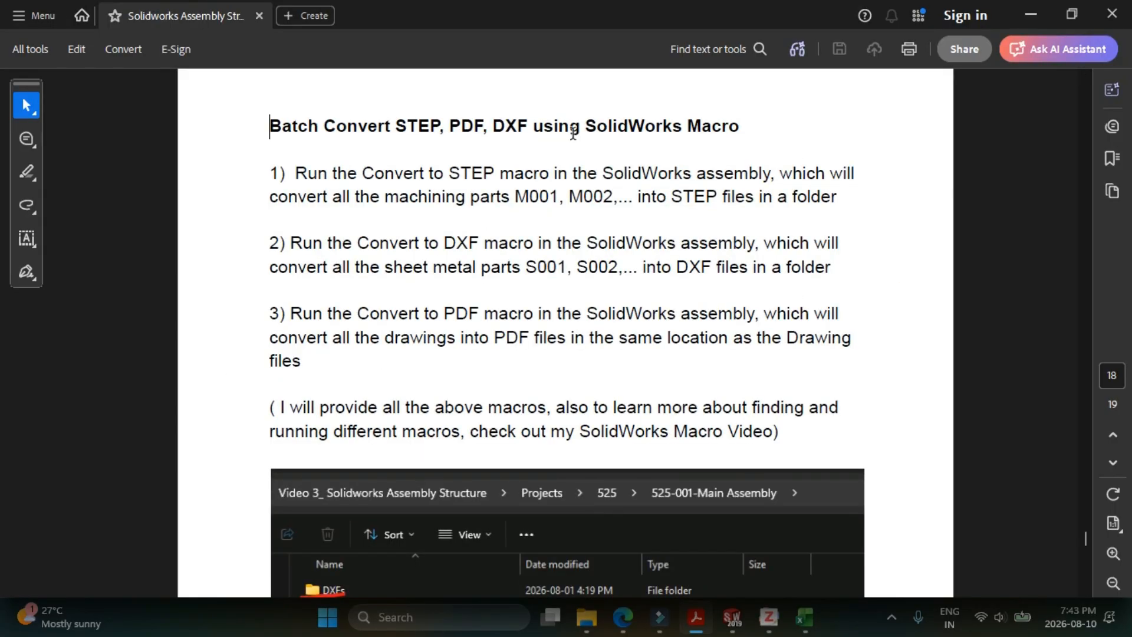
# - In the Solidworks Assembly Structure PDF, highlight the heading "Batch Convert STEP, PDF, DXF using SolidWorks Macro"
pyautogui.moveTo(573, 133); pyautogui.dragTo(721, 133)
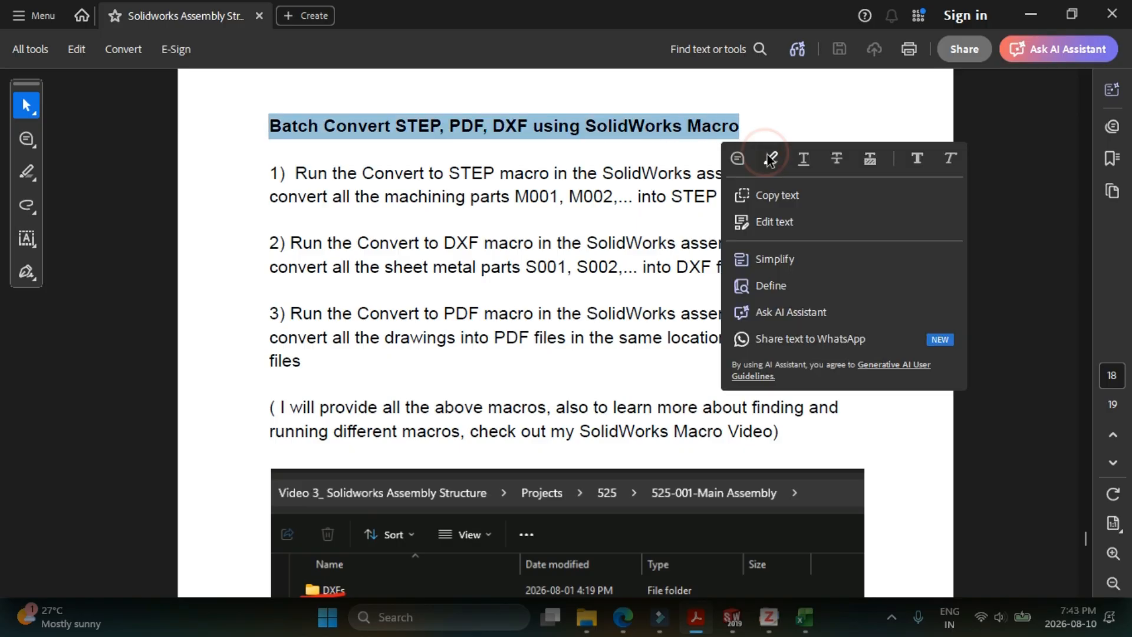
pyautogui.press('Escape')
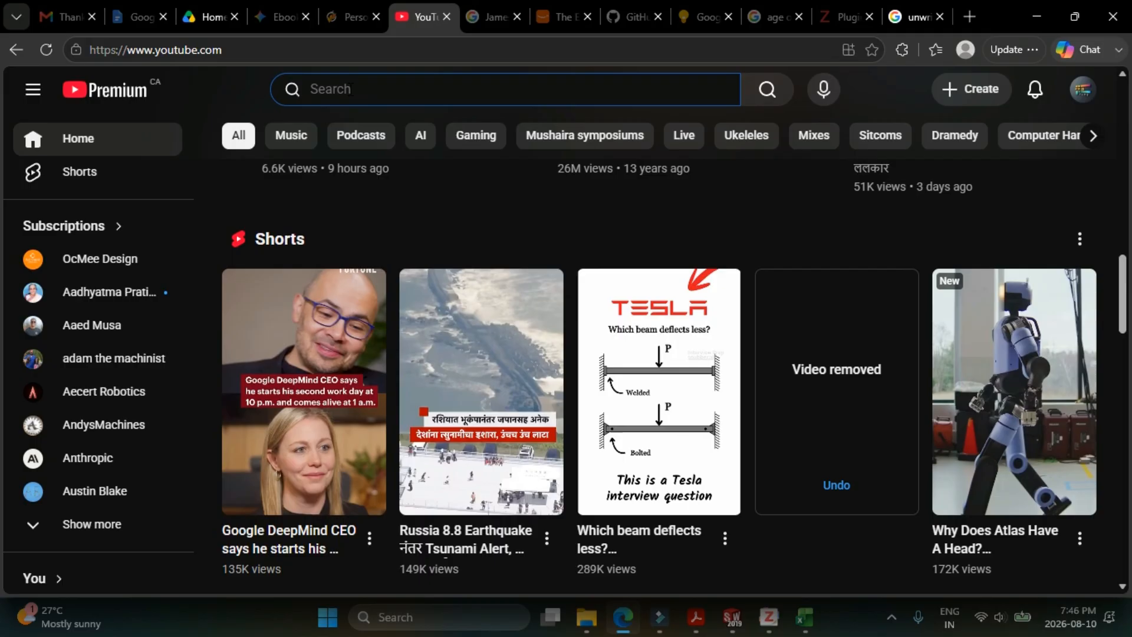
# - Switch to YouTube in the browser, search for "solidworks macro hindi" and open the 1-Click SolidWorks Macro (Hindi) video
pyautogui.write('solidw')
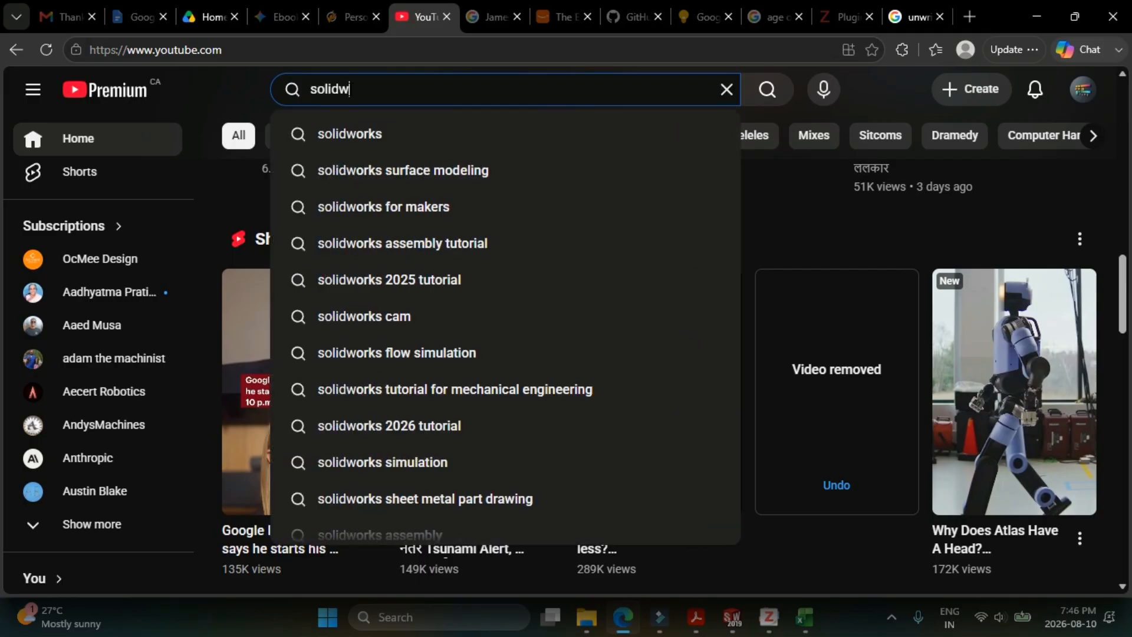
pyautogui.write('orks macro hin')
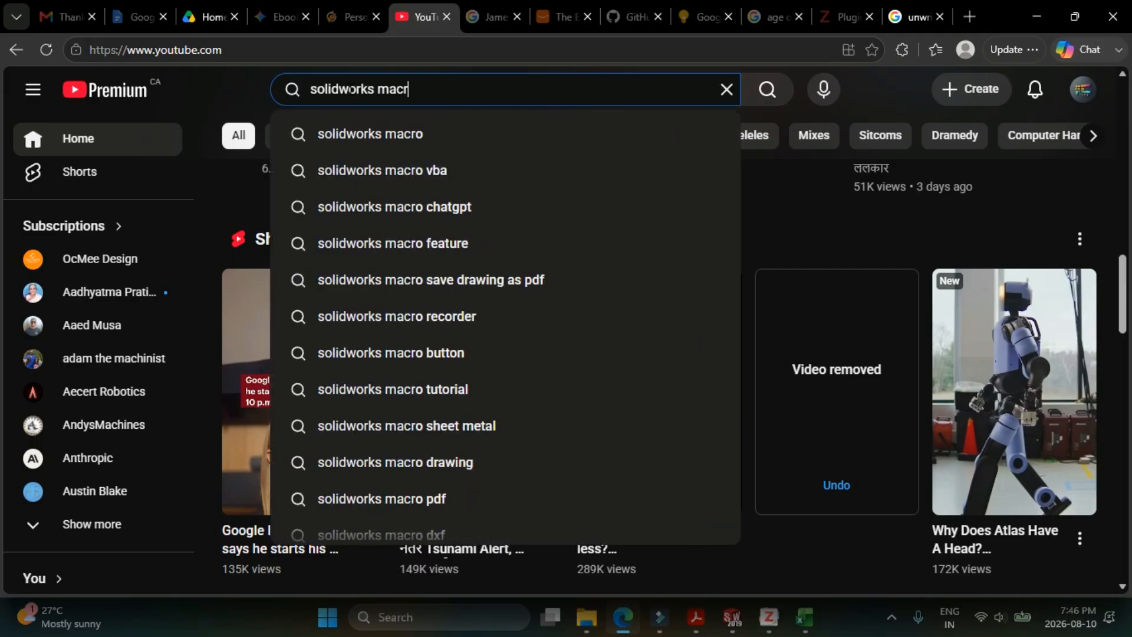
pyautogui.write('di')
pyautogui.press('Return')
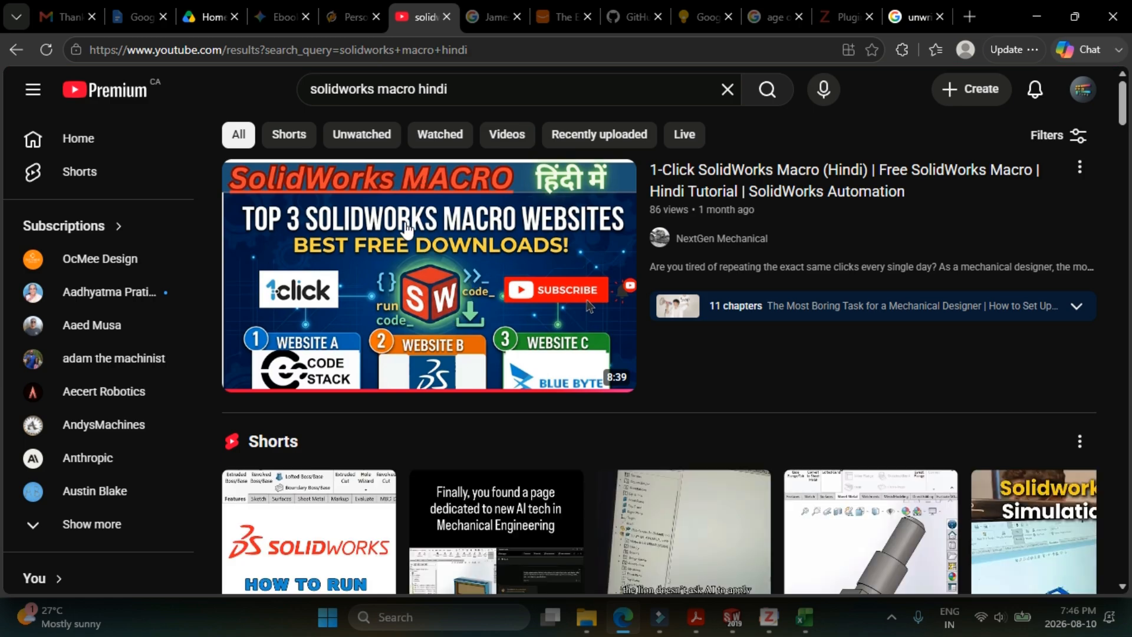
pyautogui.click(396, 242)
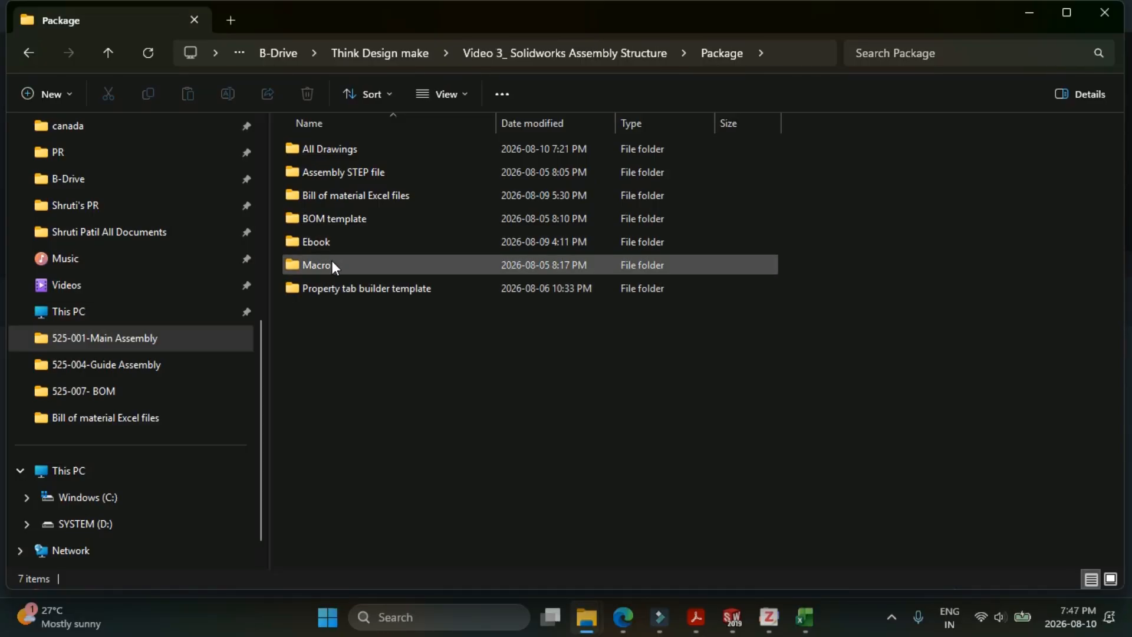
# - Open the Macro folder inside Package in File Explorer, and read the STEP, DXF and PDF macro instructions in the Acrobat document
pyautogui.click(332, 260)
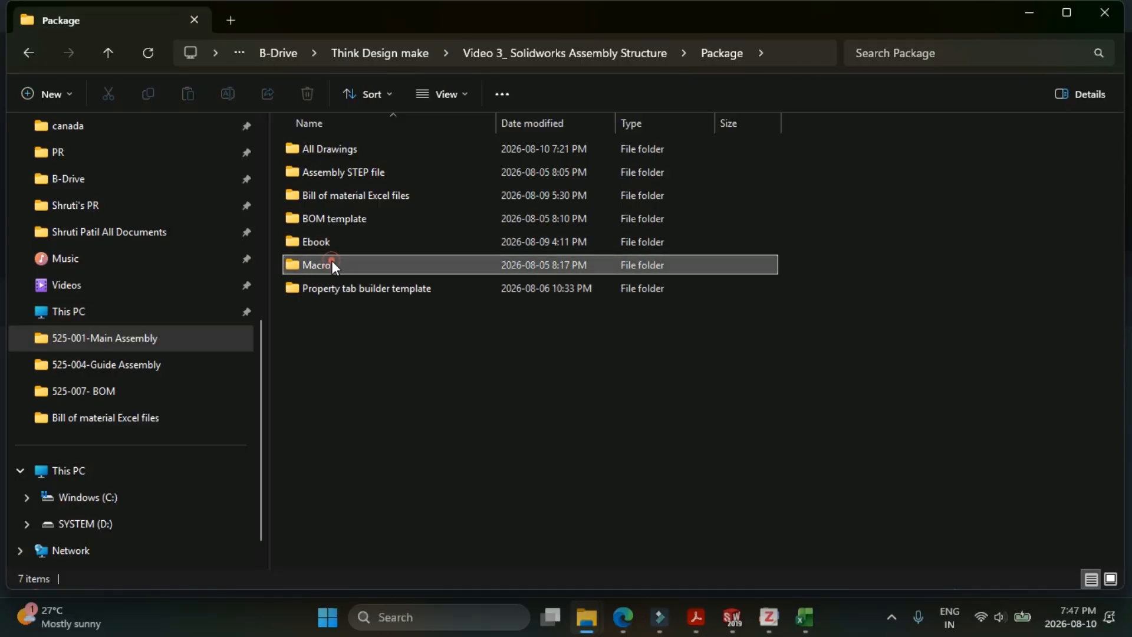
pyautogui.doubleClick(331, 260)
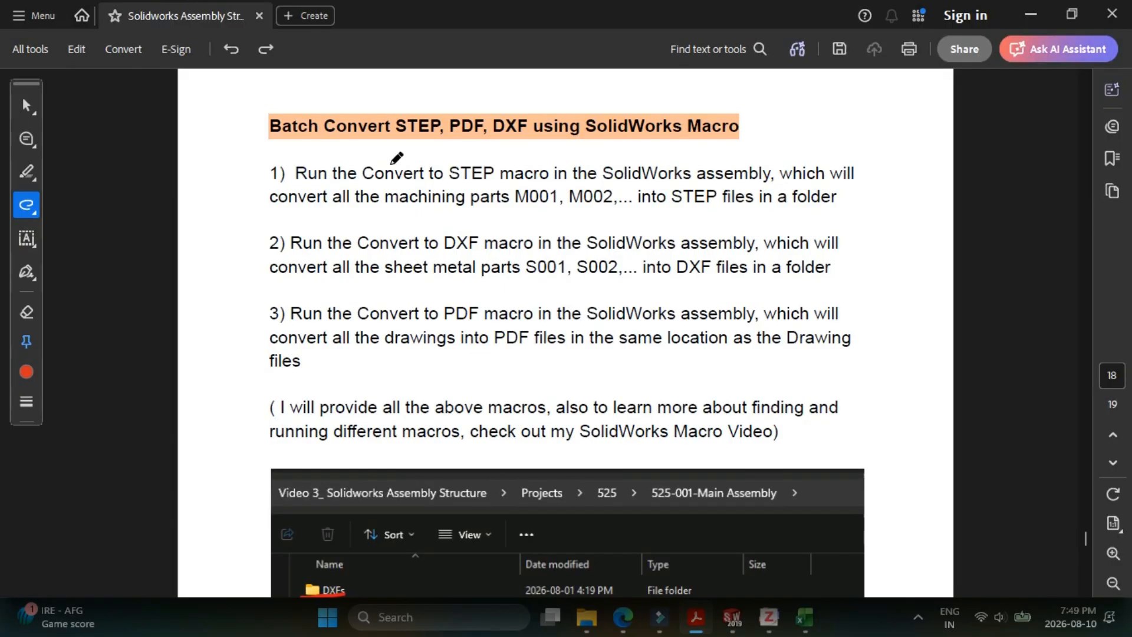
pyautogui.scroll(2, 396, 158)
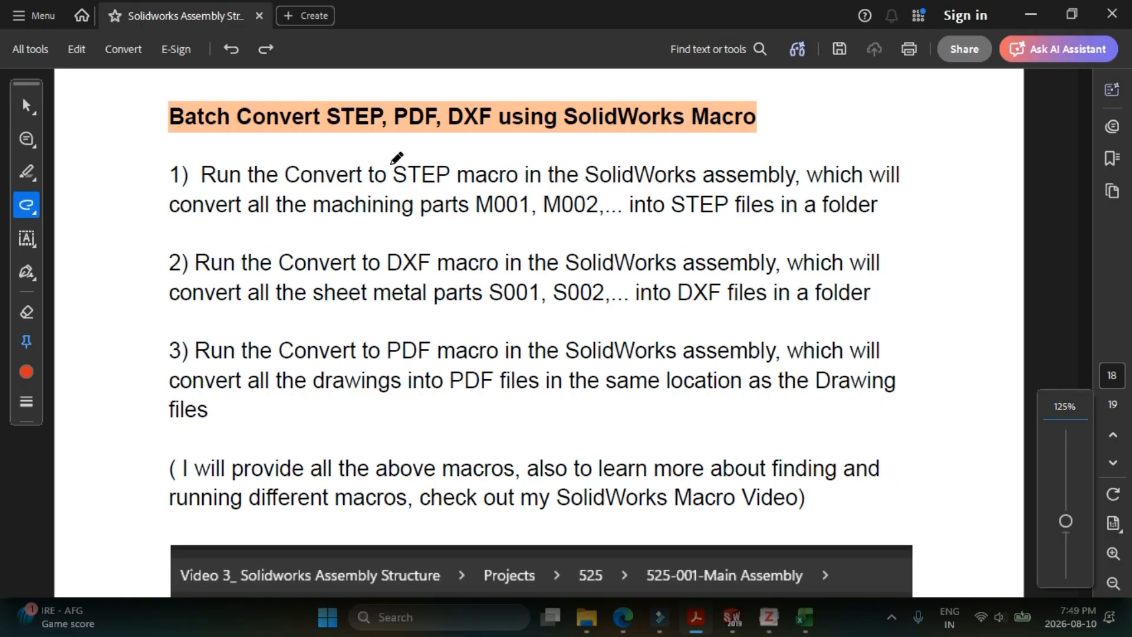
# - Underline instruction 1 about converting the machining parts M001, M002 into STEP files
pyautogui.scroll(1, 396, 158)
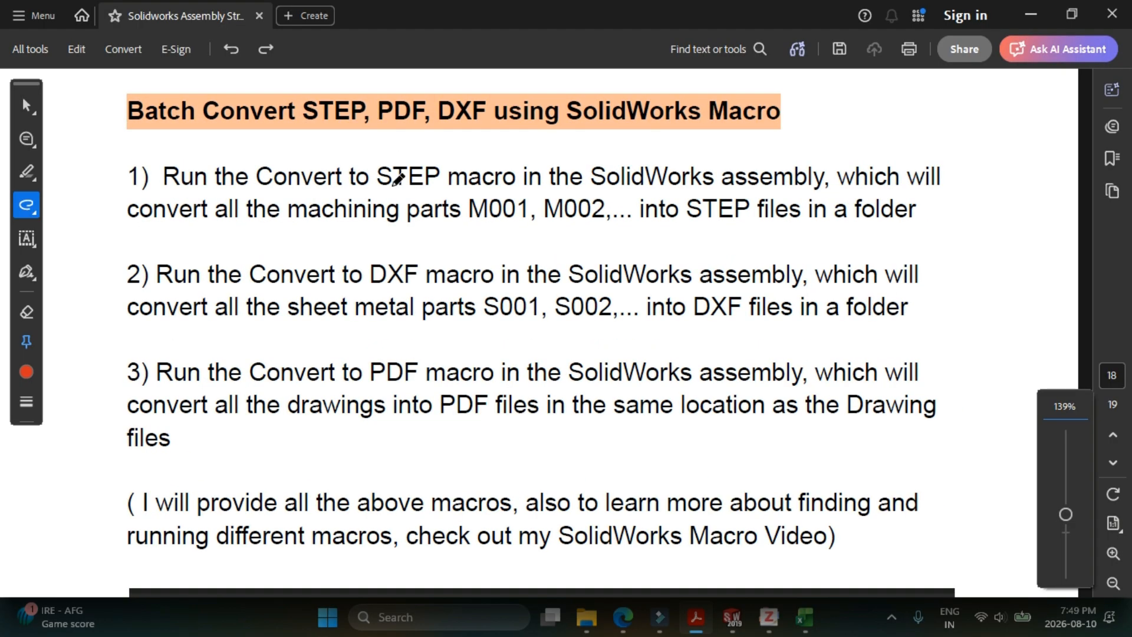
pyautogui.moveTo(167, 189); pyautogui.dragTo(867, 191)
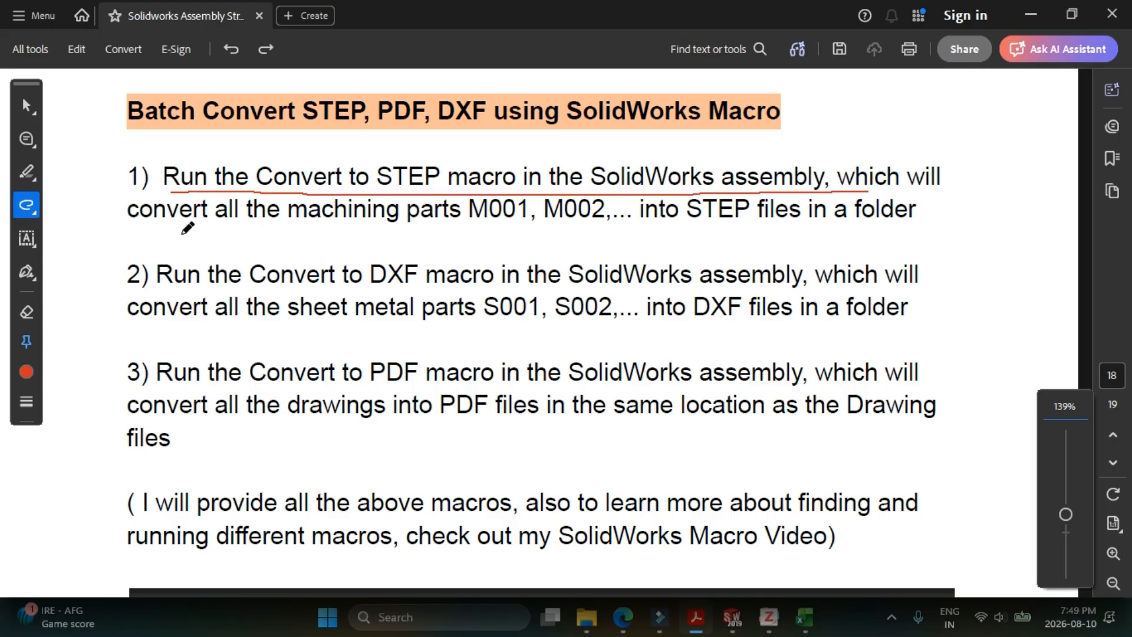
pyautogui.moveTo(129, 224); pyautogui.dragTo(922, 217)
# - Switch to SOLIDWORKS and run the "Export machining STEP files to a folder" macro on assembly 525-001-A001
pyautogui.hotkey('alt', 'Tab')
pyautogui.doubleClick(337, 170)
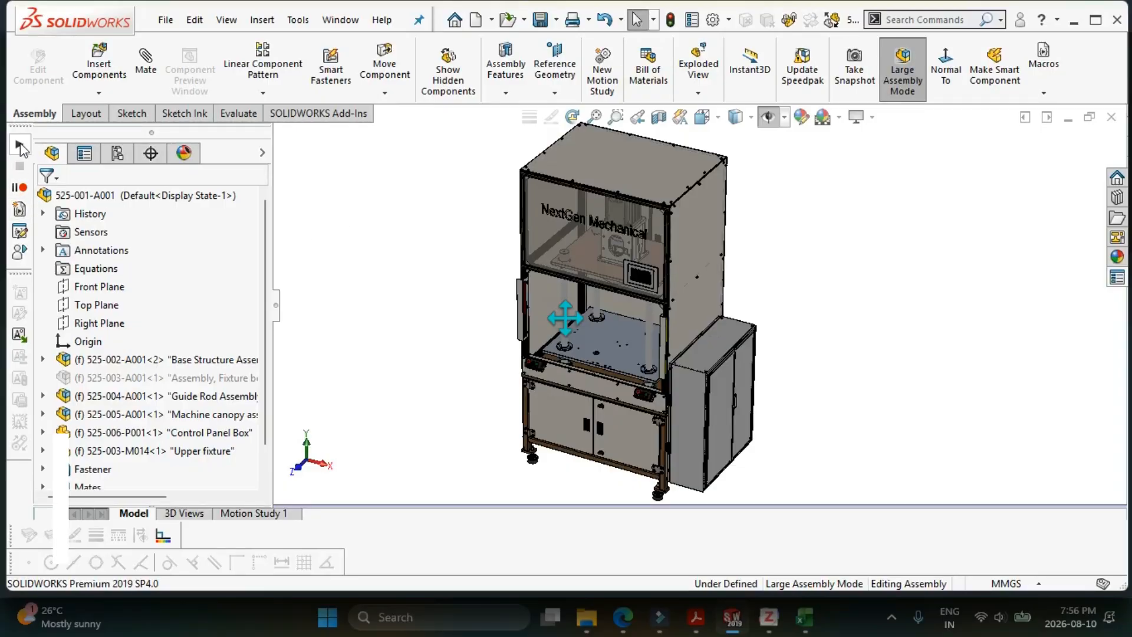
pyautogui.click(20, 143)
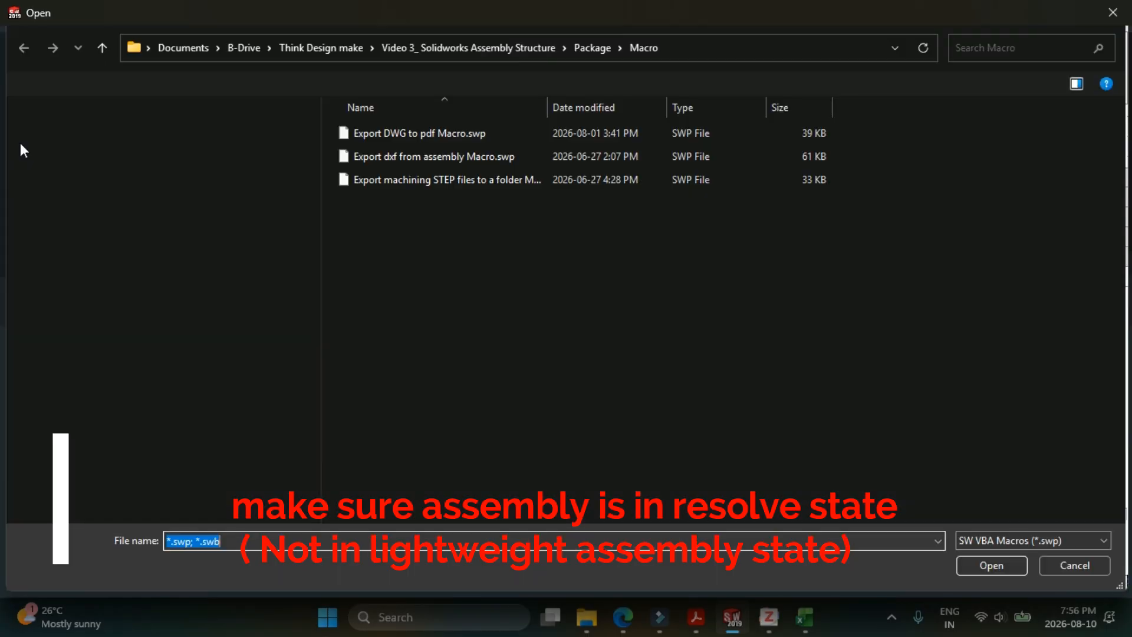
pyautogui.doubleClick(460, 181)
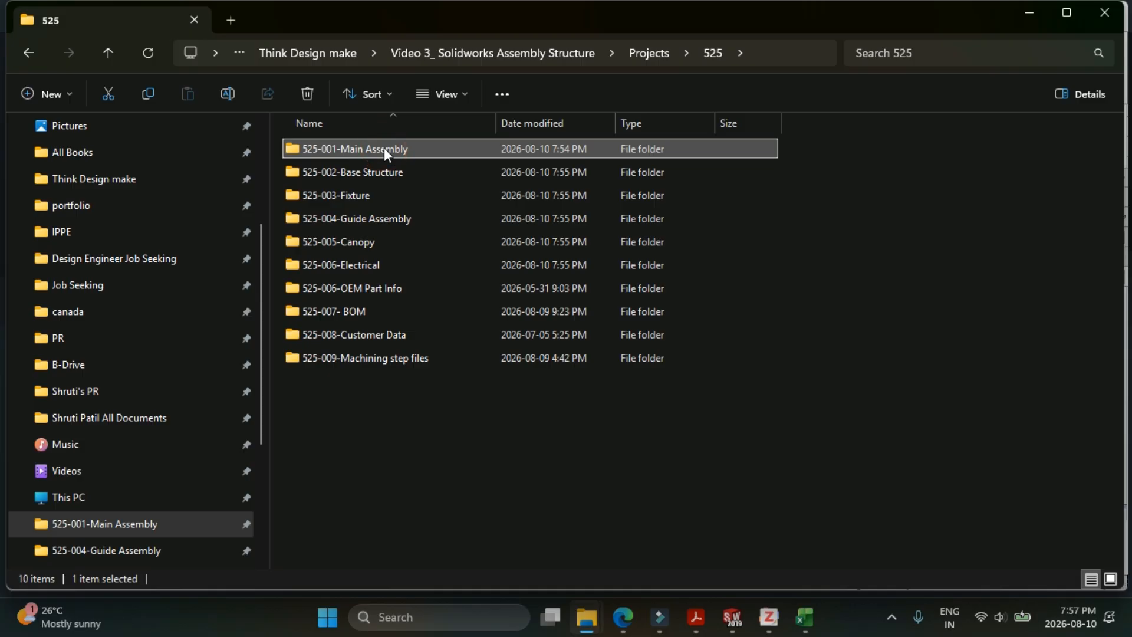
# - In File Explorer, open the 525-001-Main Assembly folder of project 525 and view its STEP Files folder
pyautogui.click(384, 149)
pyautogui.click(447, 152)
pyautogui.doubleClick(447, 151)
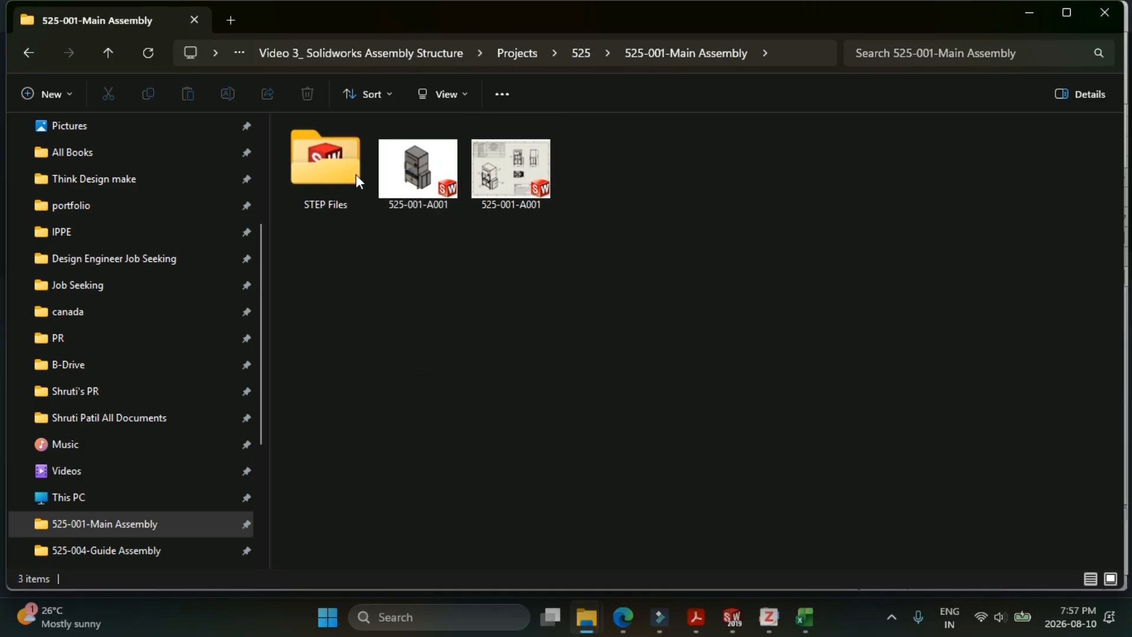
pyautogui.doubleClick(324, 156)
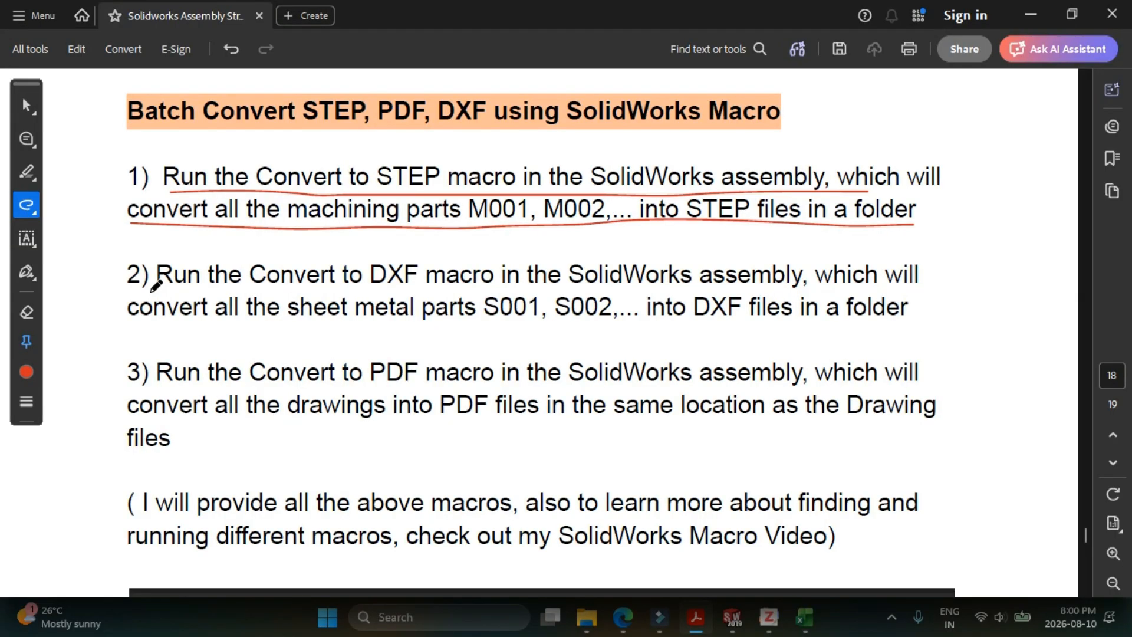
# - Underline instruction 2 about DXF conversion in the PDF, and open the DXFs folder in 525-009-Machining step files
pyautogui.moveTo(152, 291); pyautogui.dragTo(919, 288)
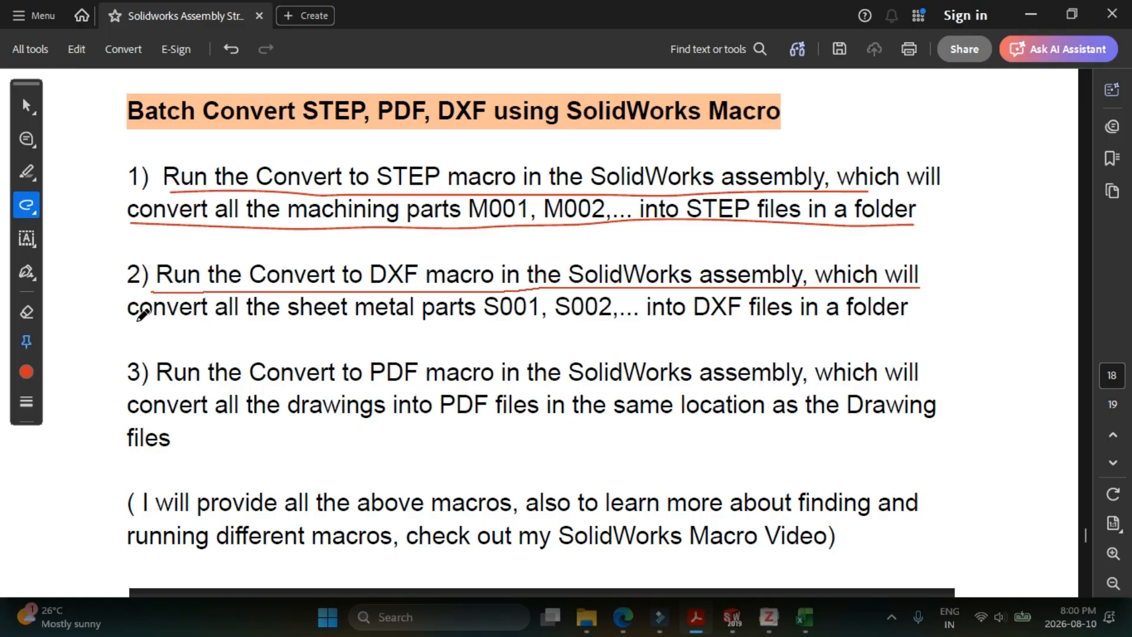
pyautogui.moveTo(133, 329); pyautogui.dragTo(307, 326)
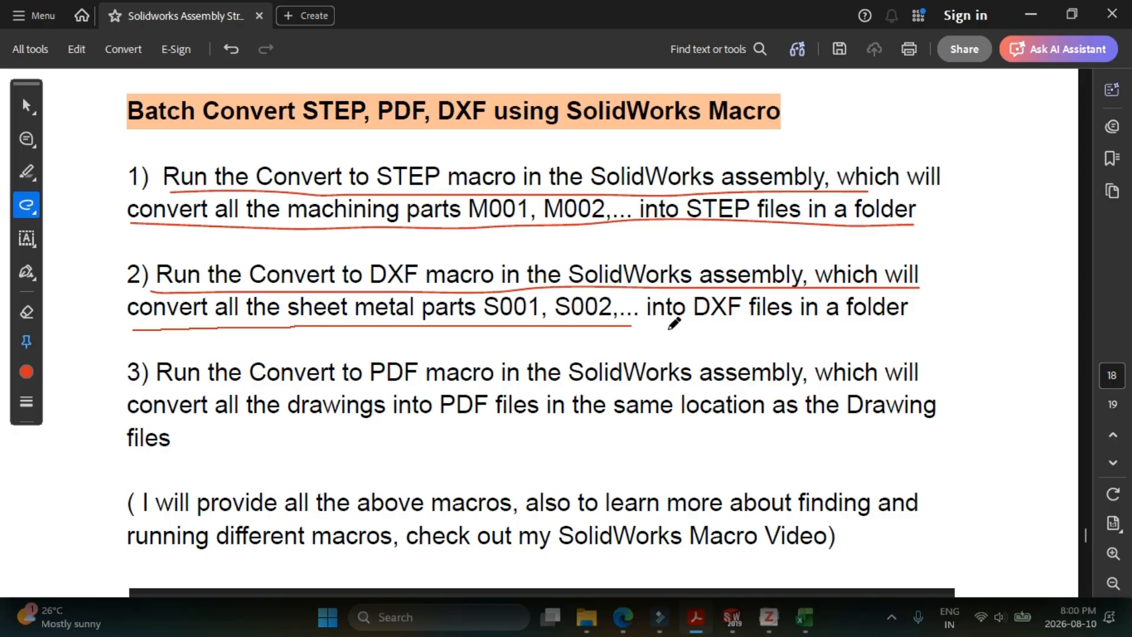
pyautogui.moveTo(670, 328); pyautogui.dragTo(882, 322)
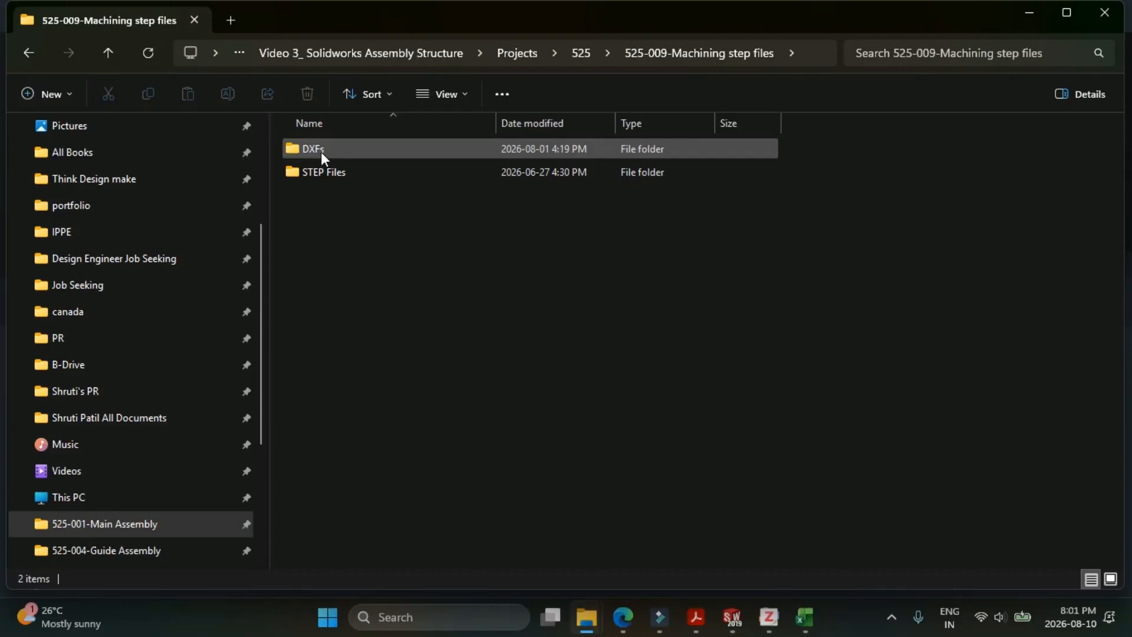
pyautogui.doubleClick(316, 151)
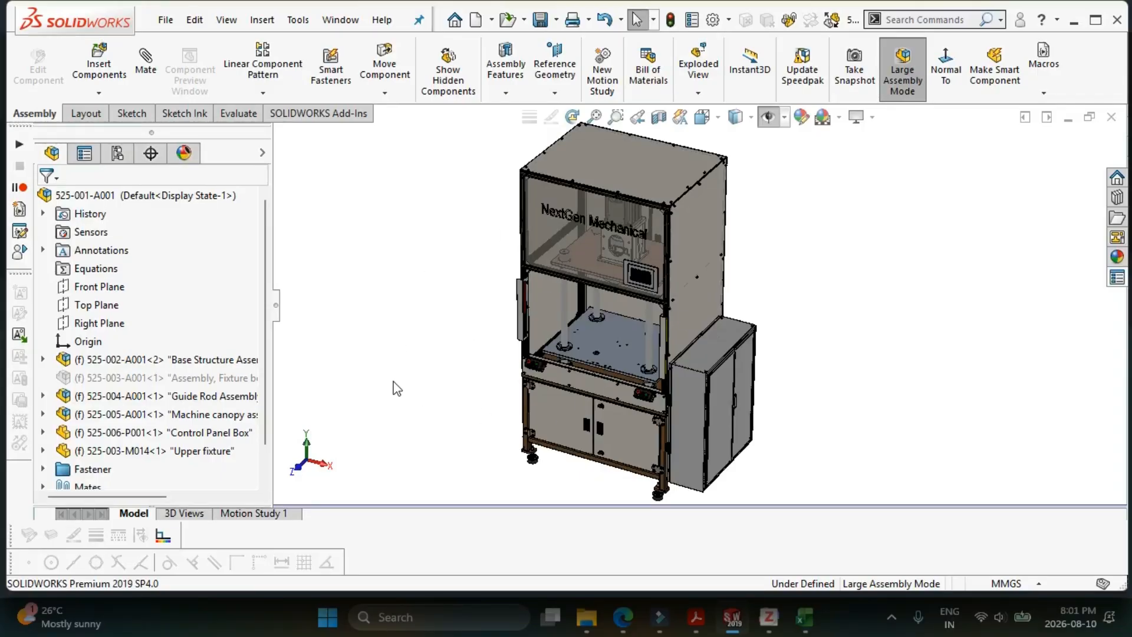
# - Run Export dxf from assembly Macro.swp on 525-001-A001 and open the DXFs folder in 525-001-Main Assembly
pyautogui.click(19, 144)
pyautogui.click(394, 157)
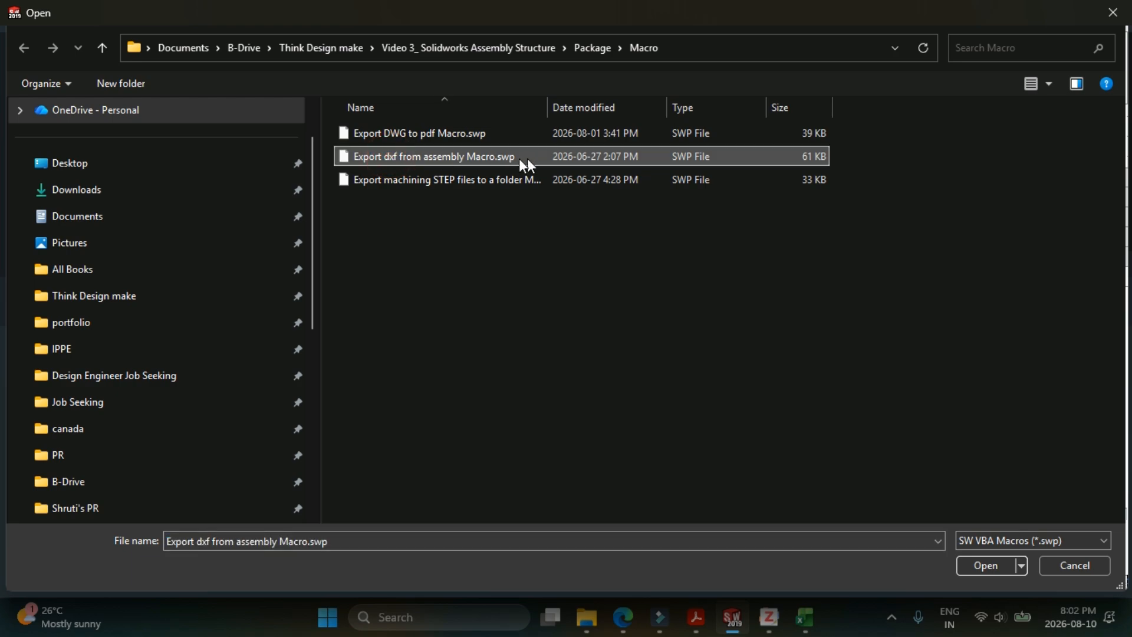
pyautogui.click(991, 563)
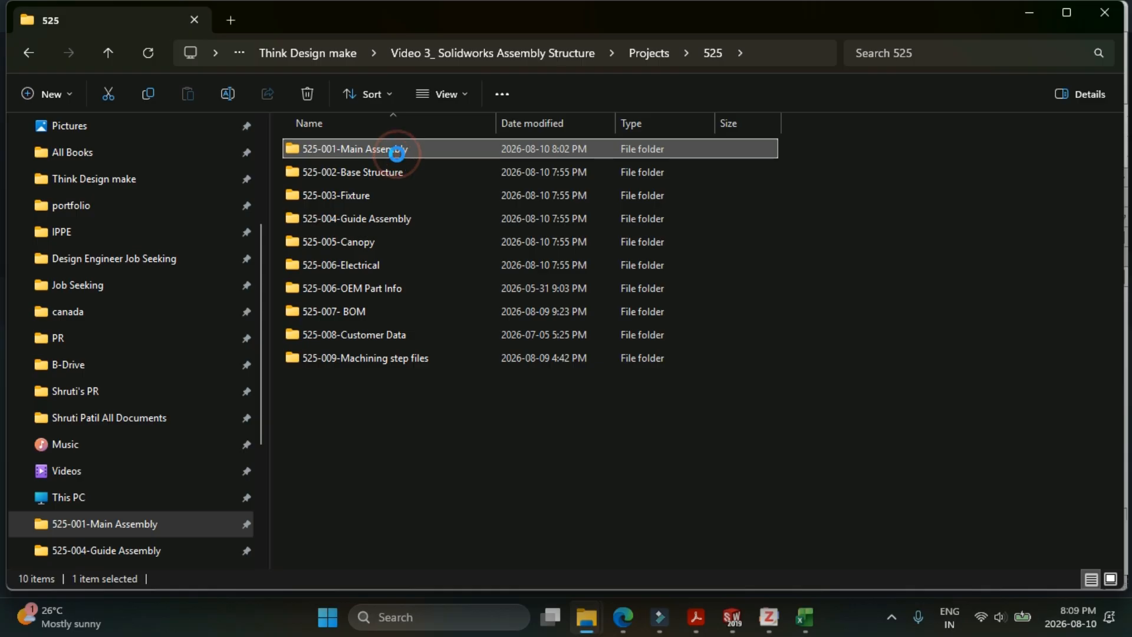
pyautogui.doubleClick(396, 151)
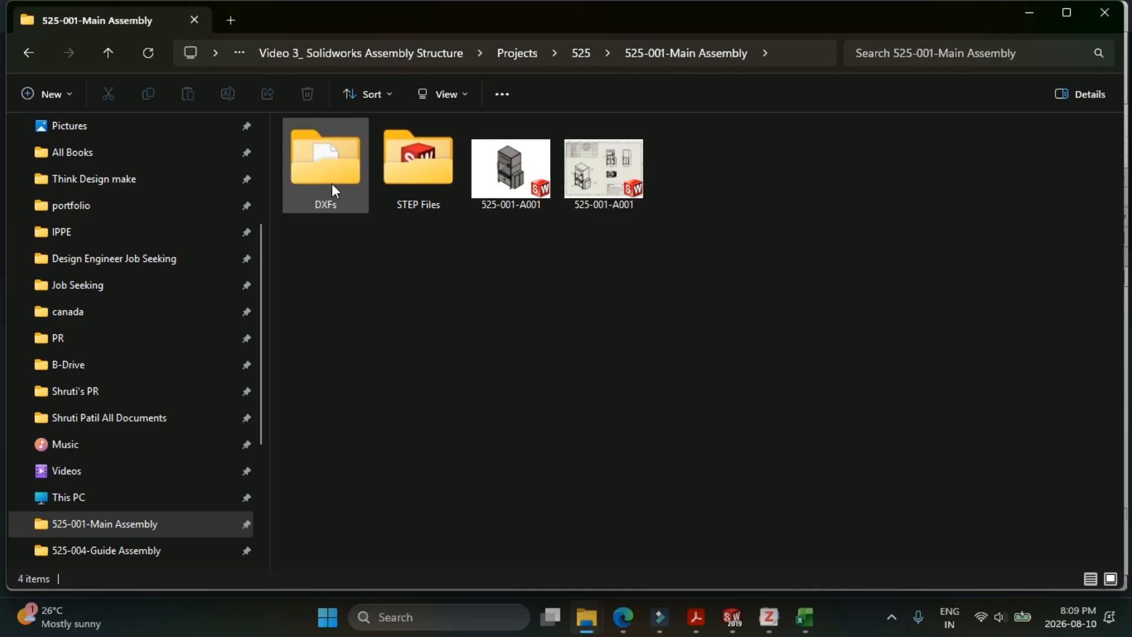
pyautogui.doubleClick(330, 177)
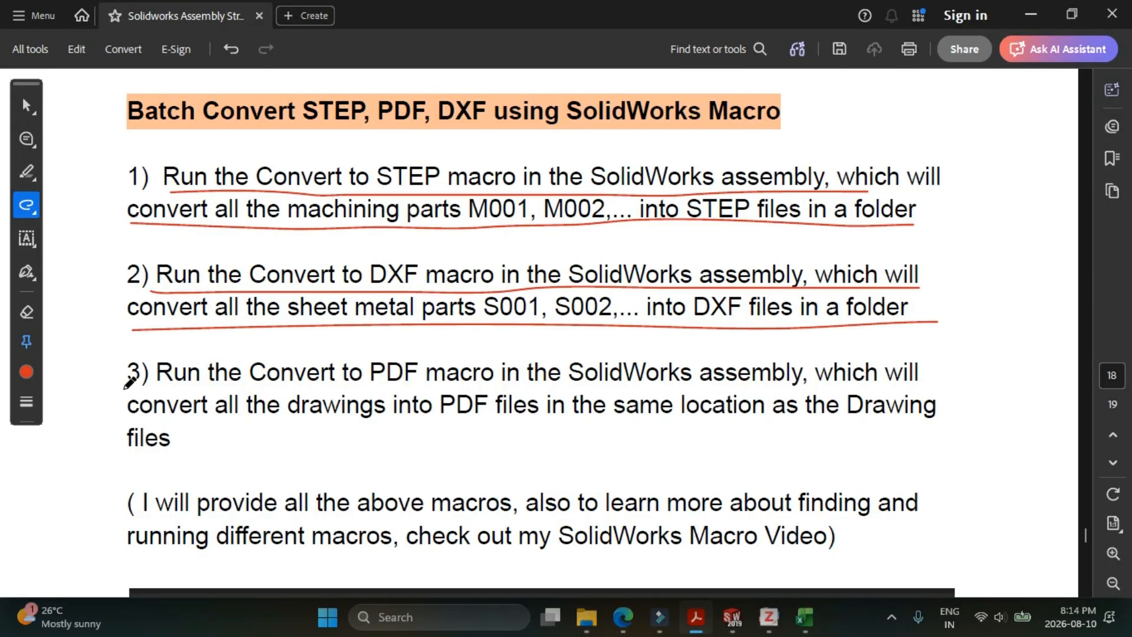
# - Underline instruction 3 in the PDF about converting all the drawings into PDF files beside the drawing files
pyautogui.moveTo(125, 388); pyautogui.dragTo(197, 389)
pyautogui.moveTo(662, 389); pyautogui.dragTo(941, 387)
pyautogui.moveTo(123, 417); pyautogui.dragTo(962, 416)
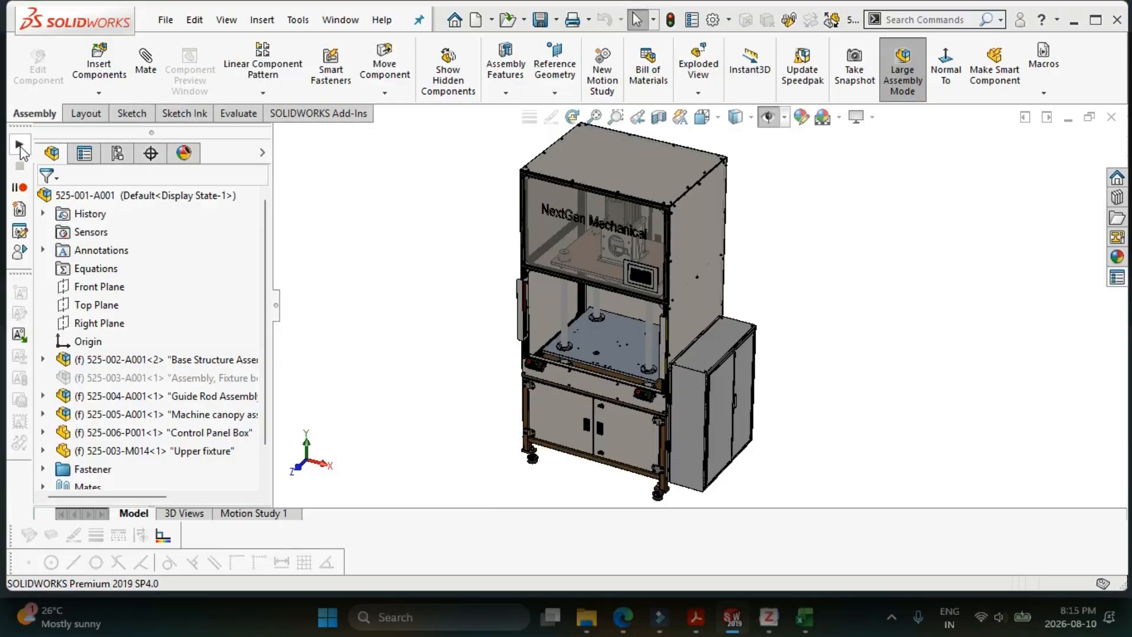
# - Run Export DWG to pdf Macro.swp on assembly 525-001-A001 and check the 525-002-Base Structure folder for drawing PDFs
pyautogui.click(20, 147)
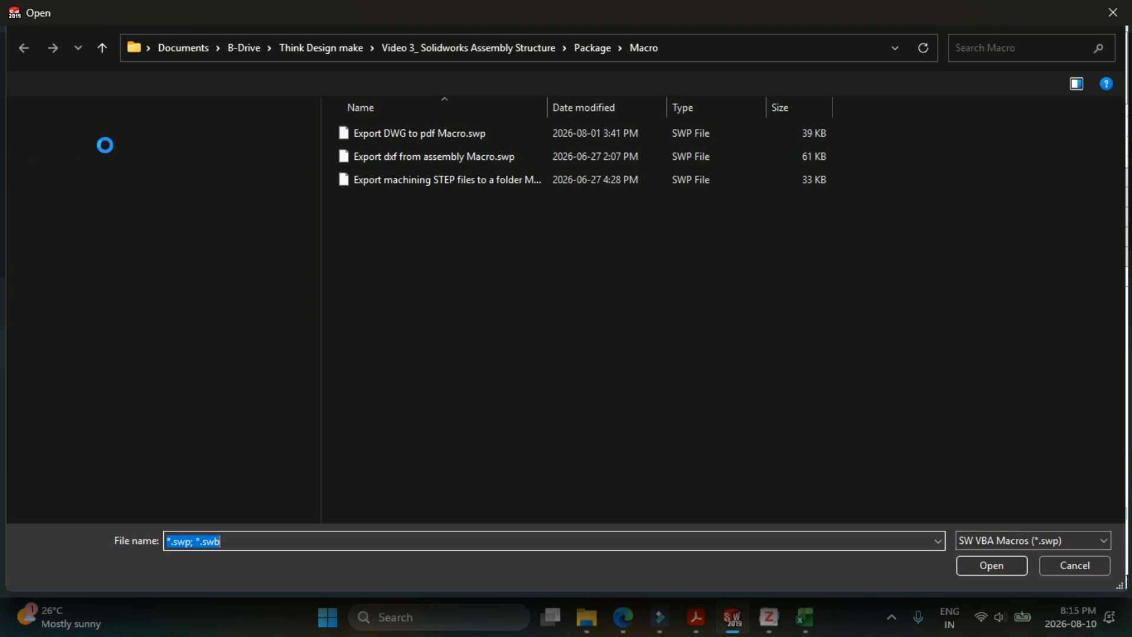
pyautogui.click(396, 139)
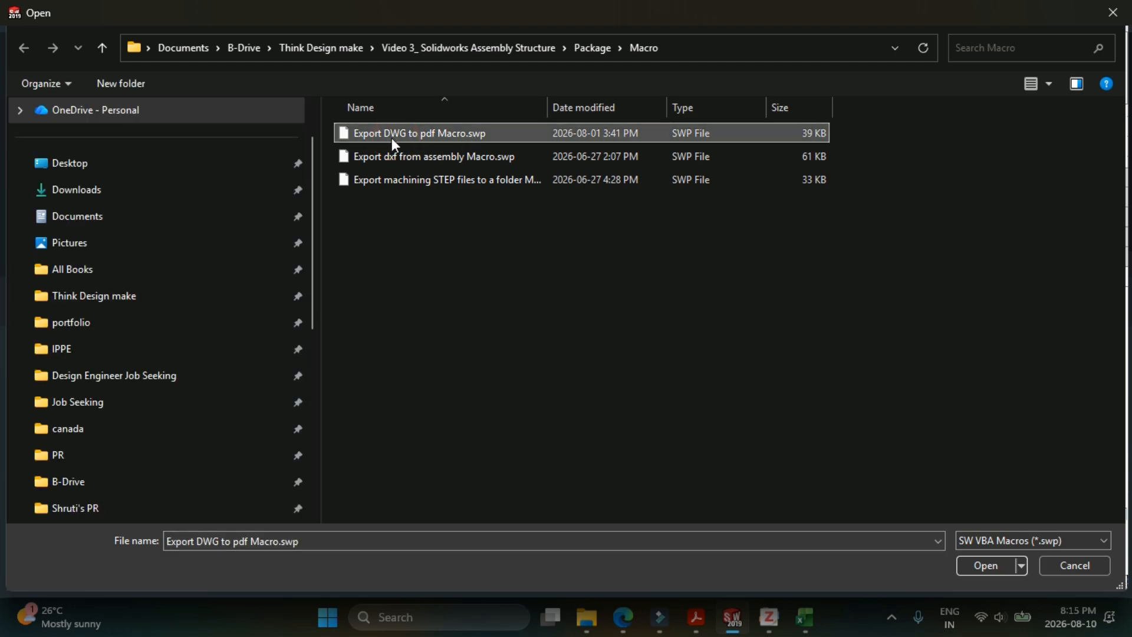
pyautogui.click(993, 569)
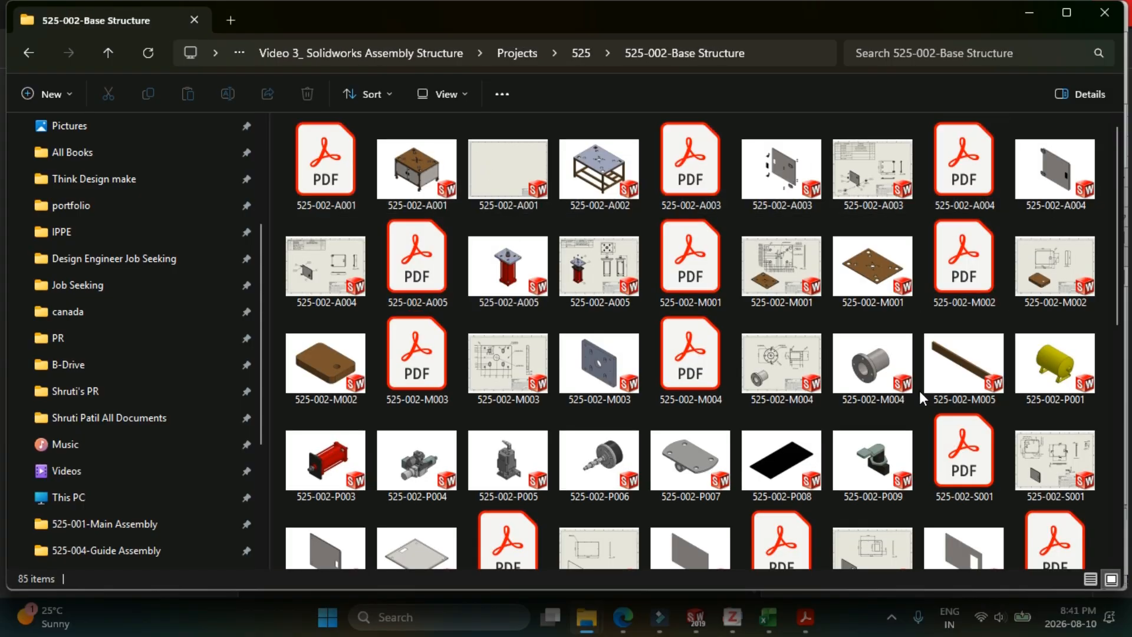
pyautogui.scroll(-3, 914, 394)
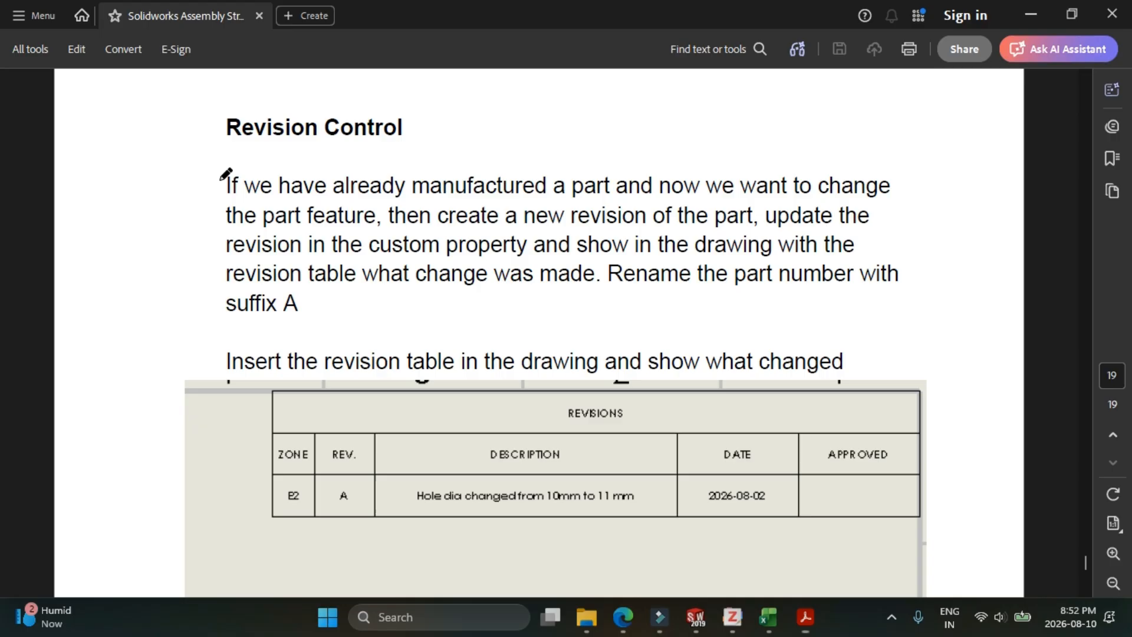
# - Mark the Revision Control section in the PDF, and edit the flange hole's diameter dimension in Sketch1 of part 525-002-M004
pyautogui.moveTo(216, 115)
pyautogui.mouseDown()
pyautogui.moveTo(319, 89)
pyautogui.moveTo(429, 121)
pyautogui.moveTo(220, 161)
pyautogui.mouseUp()
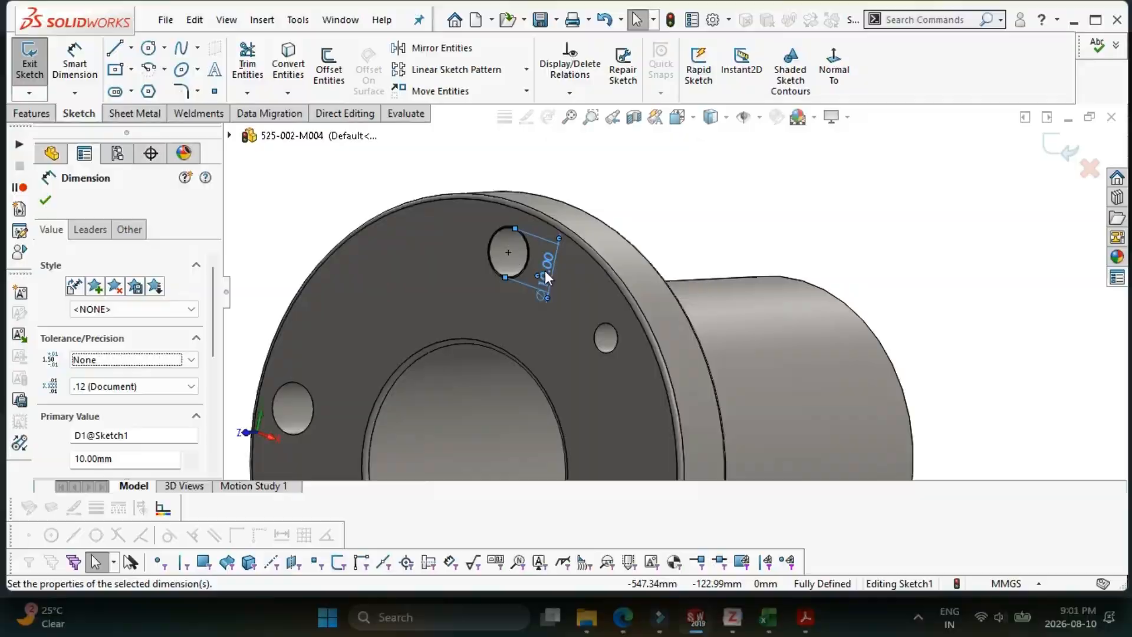
pyautogui.doubleClick(545, 271)
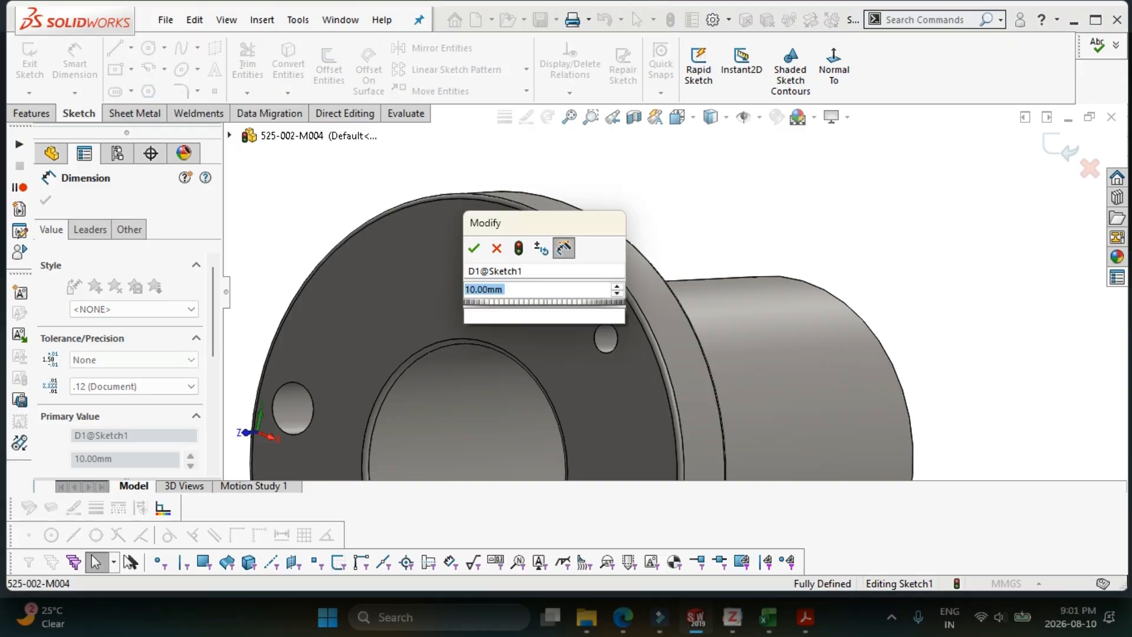
pyautogui.write('10')
pyautogui.click(474, 248)
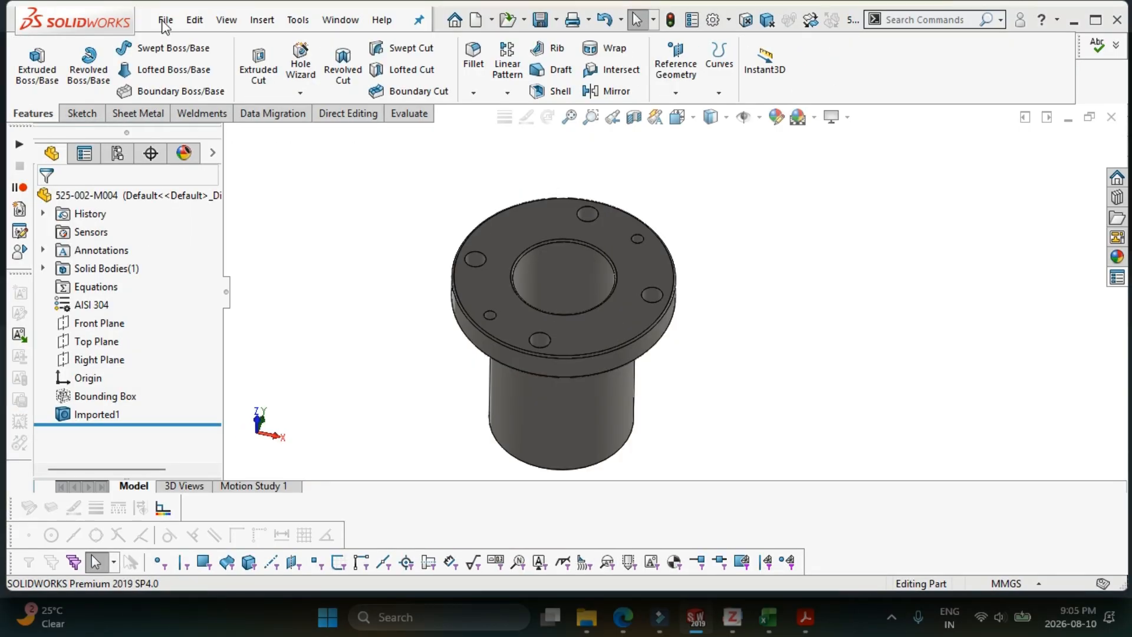
# - Open the Save As dialog for part 525-002-M004 and select its file name
pyautogui.click(166, 19)
pyautogui.click(744, 312)
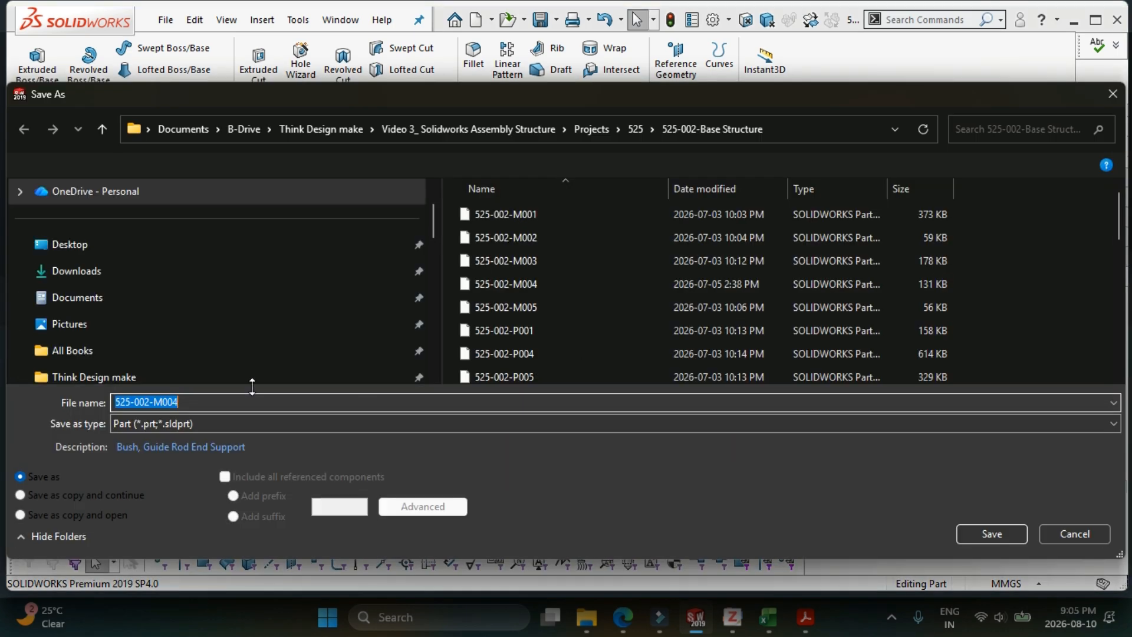
pyautogui.click(188, 401)
pyautogui.moveTo(188, 400); pyautogui.dragTo(111, 404)
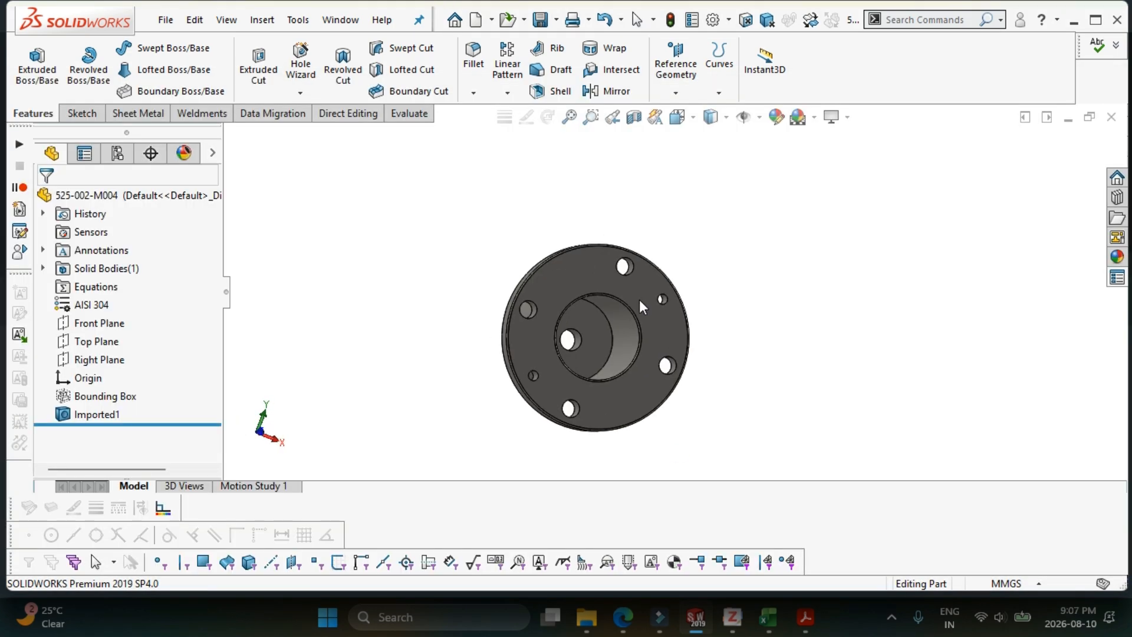
# - Check the diameter of a mounting hole in the flange of part 525-002-M004
pyautogui.scroll(-5, 638, 300)
pyautogui.click(631, 179)
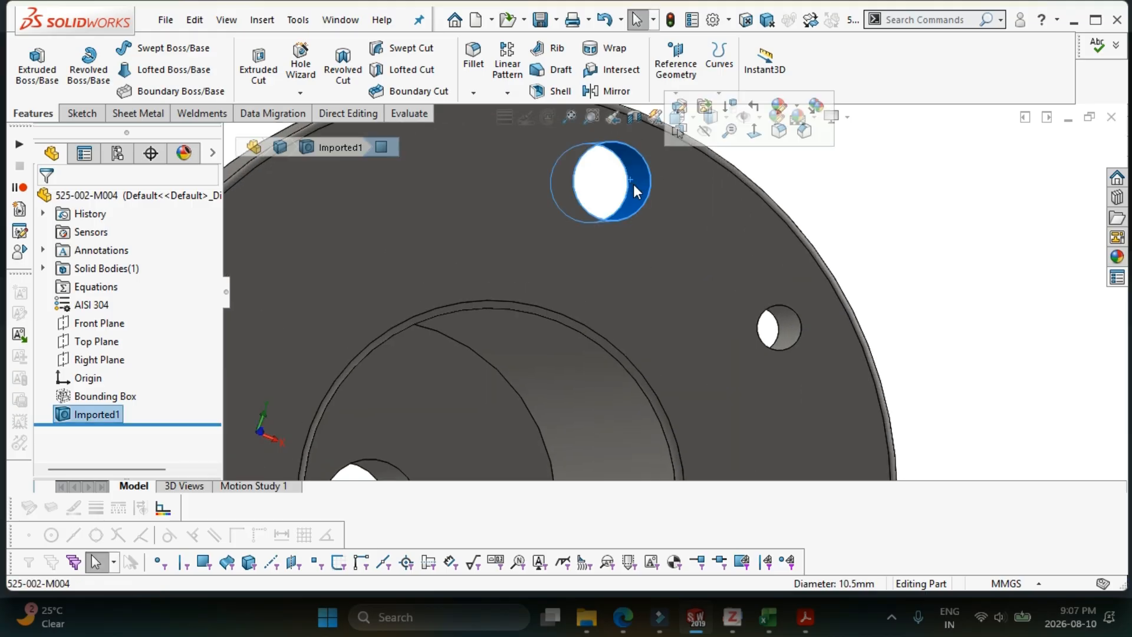
pyautogui.scroll(3, 633, 184)
pyautogui.scroll(5, 636, 248)
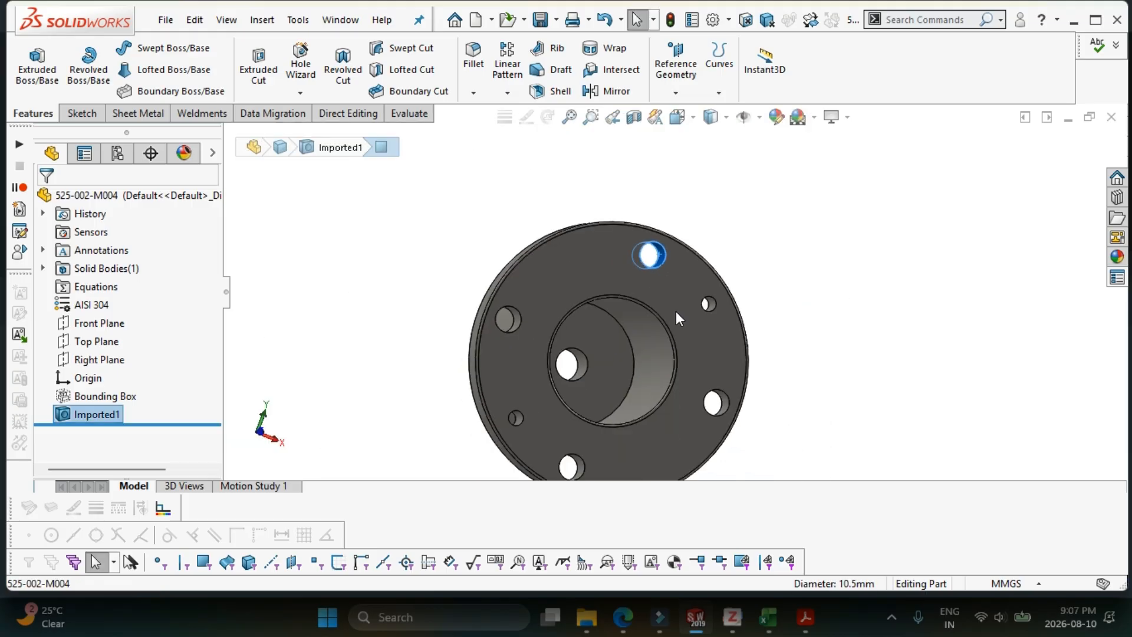
pyautogui.scroll(-2, 703, 354)
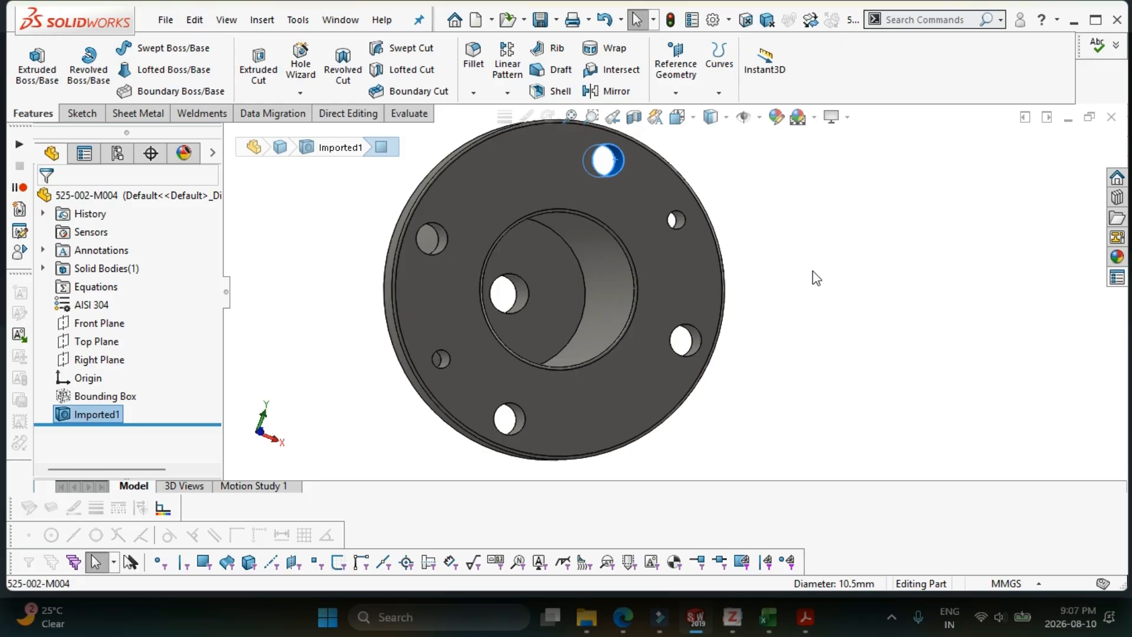
# - Switch to the 525-002-M004 drawing and insert a revision table in the sheet's upper corner beside zone F
pyautogui.hotkey('ctrl', 'Tab')
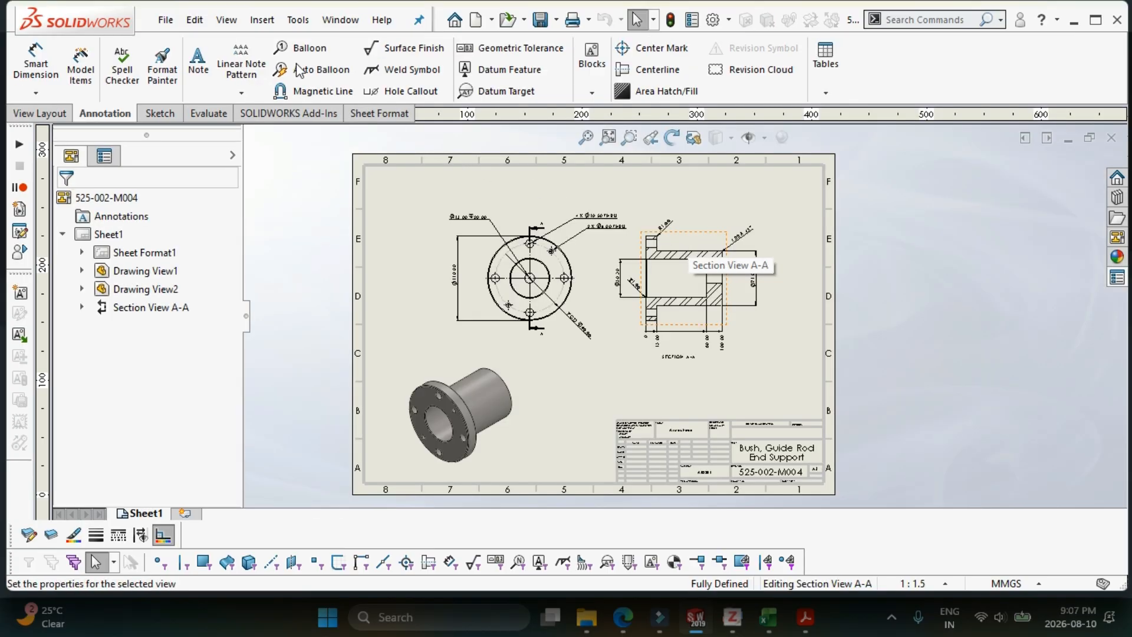
pyautogui.click(263, 22)
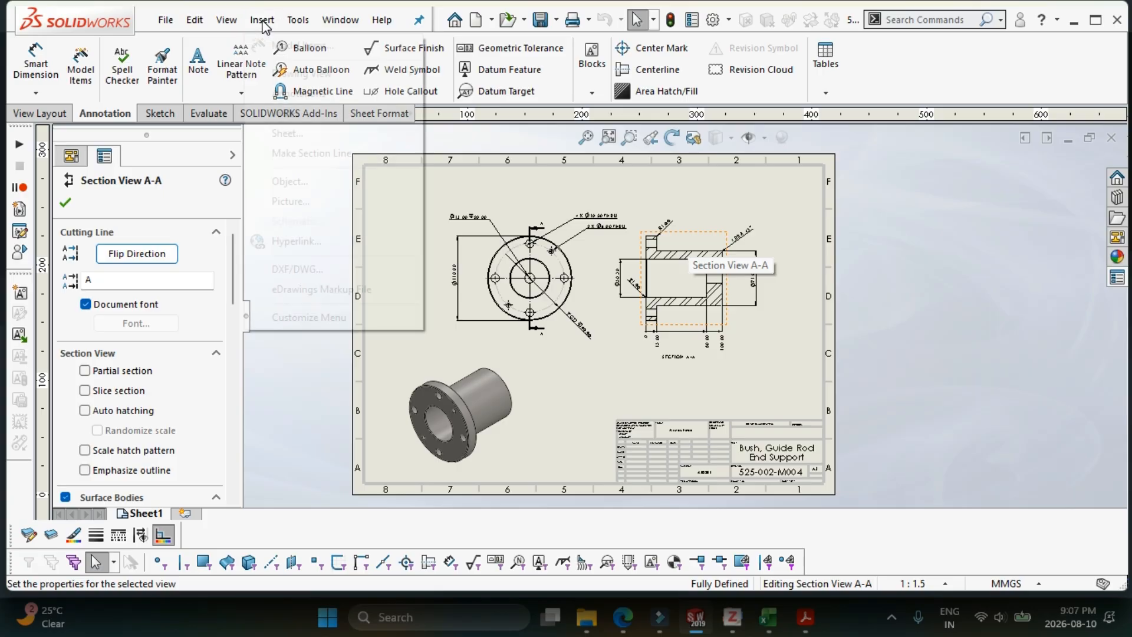
pyautogui.click(263, 24)
pyautogui.click(304, 116)
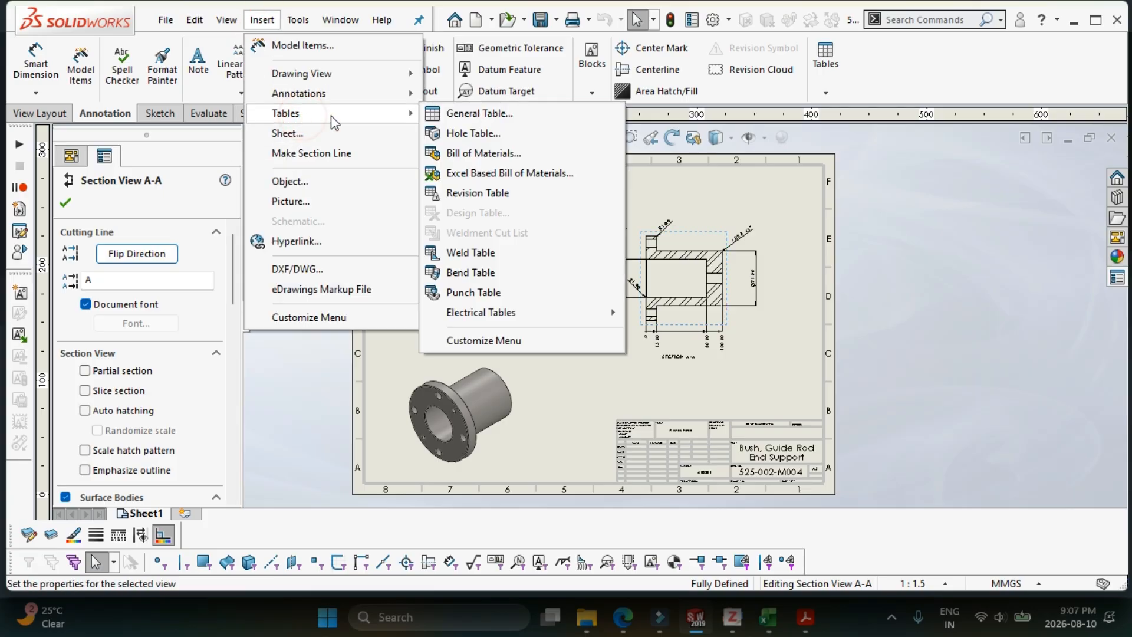
pyautogui.click(477, 192)
pyautogui.click(65, 202)
pyautogui.scroll(-1, 714, 204)
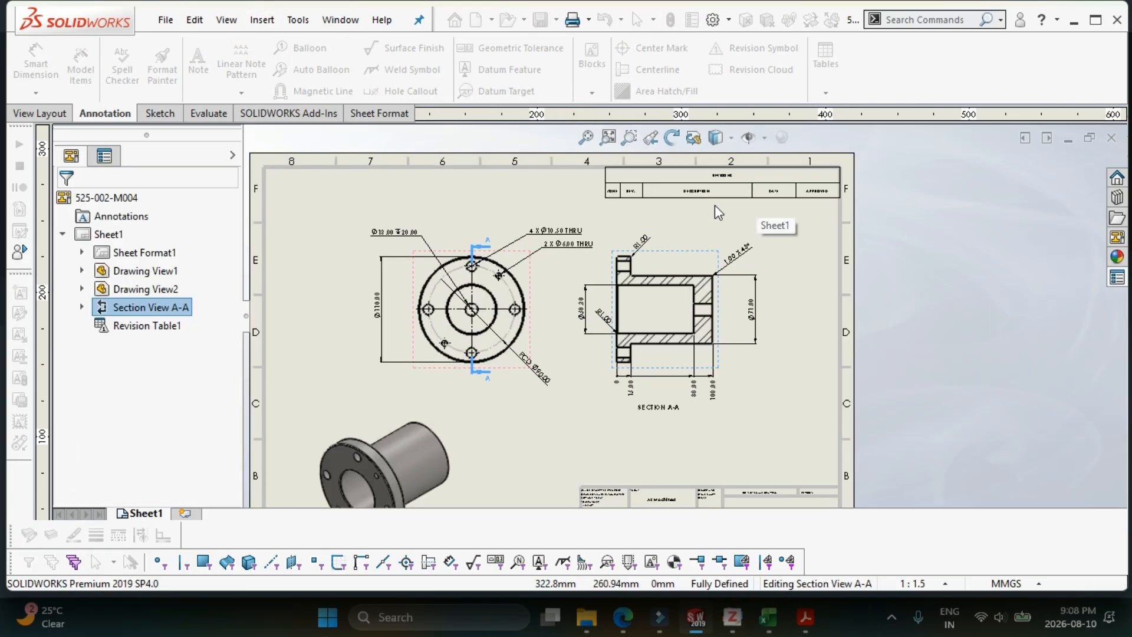
# - Add revision A to the revision table, placing its symbol beside the table and on the flange hole in Section View A-A
pyautogui.scroll(-4, 715, 204)
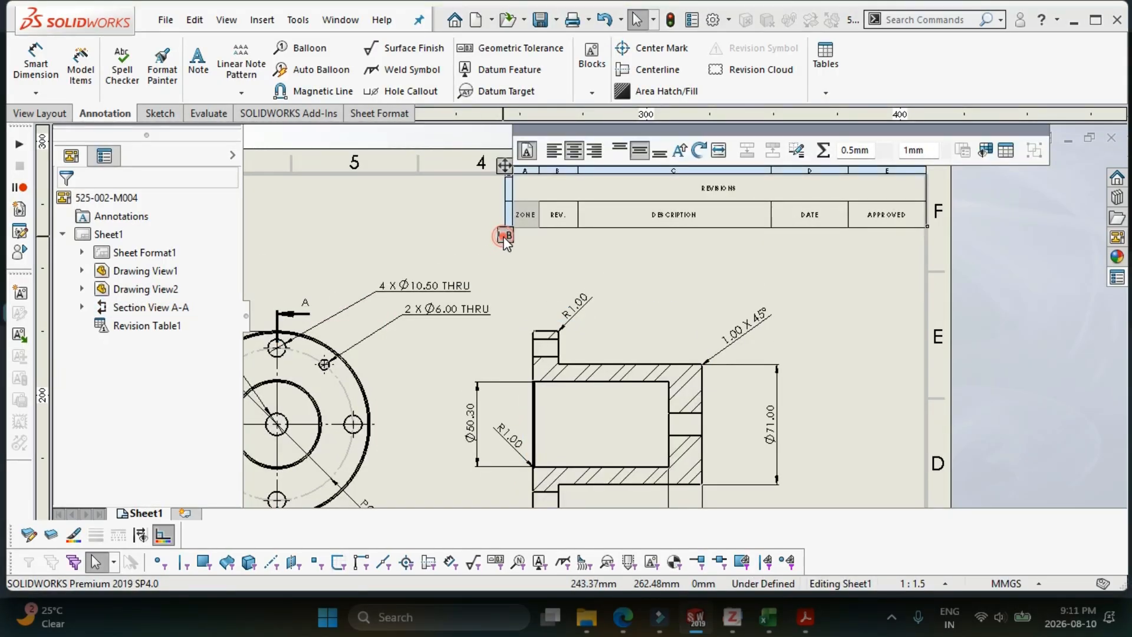
pyautogui.click(505, 237)
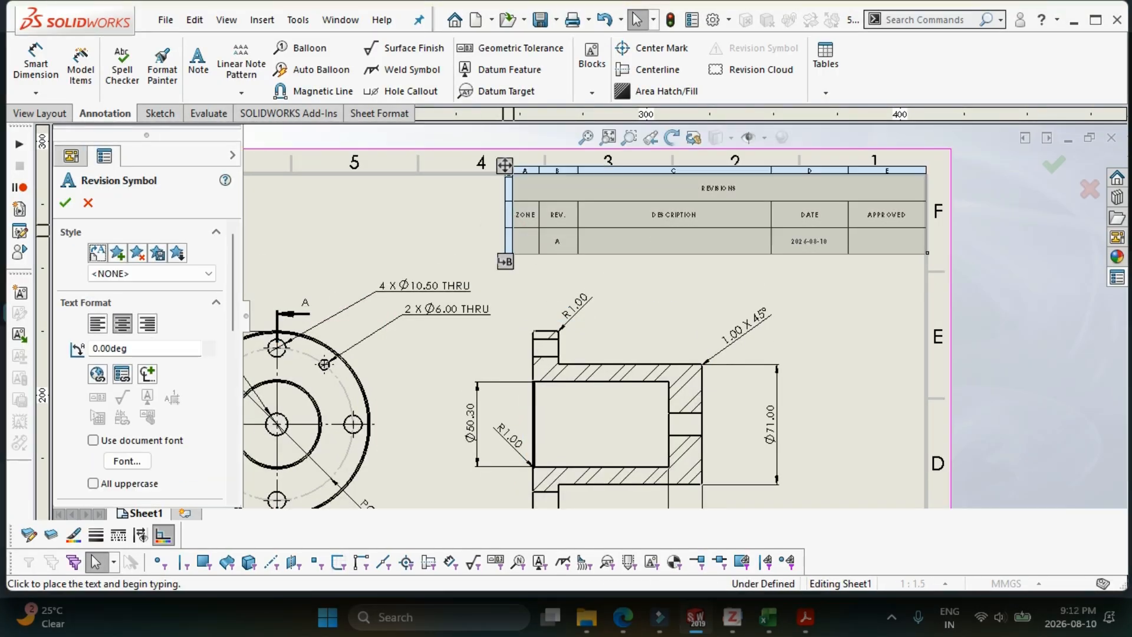
pyautogui.click(500, 224)
pyautogui.click(558, 352)
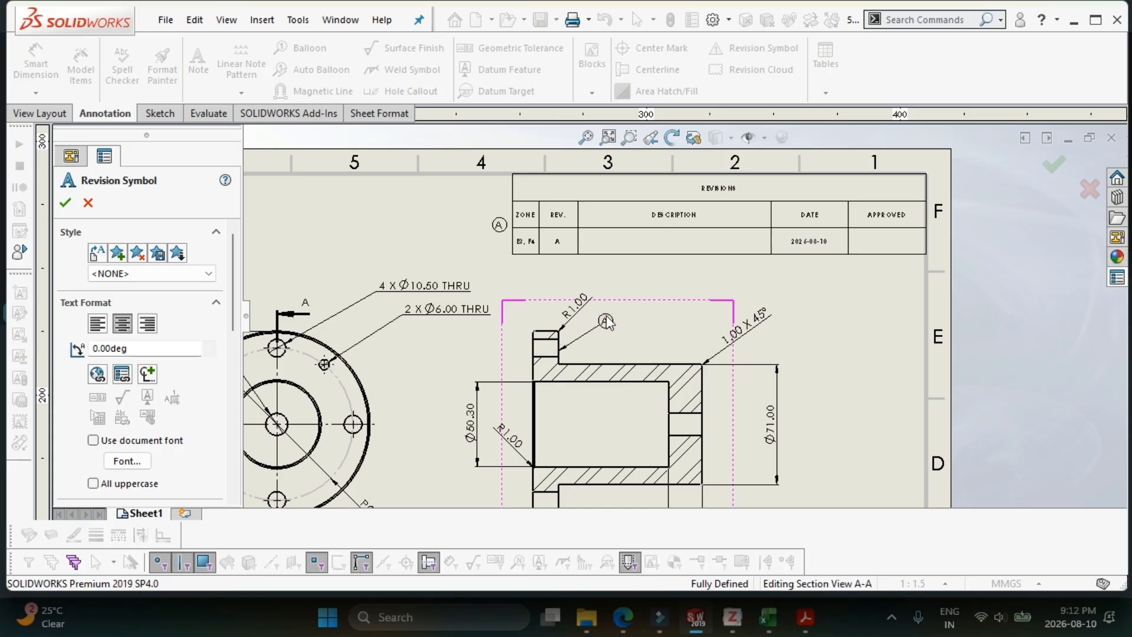
pyautogui.click(606, 321)
pyautogui.press('Escape')
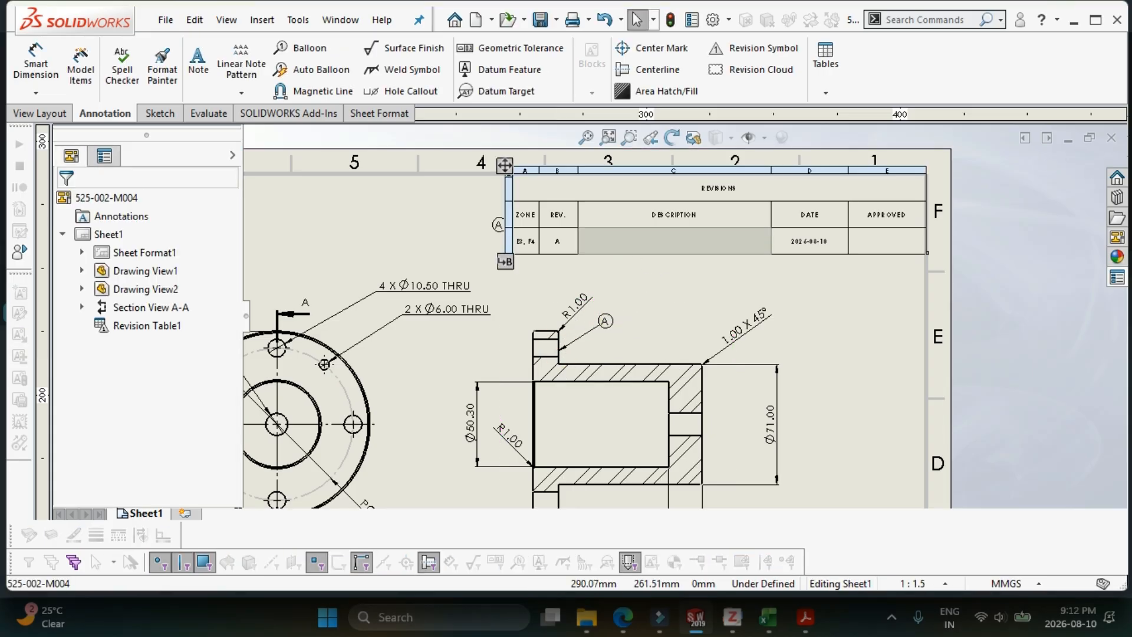
# - Enter "Hole size changed from 10mm to 11 mm" as revision A's description and fill in the approver's initials
pyautogui.doubleClick(618, 237)
pyautogui.write('Hole siz')
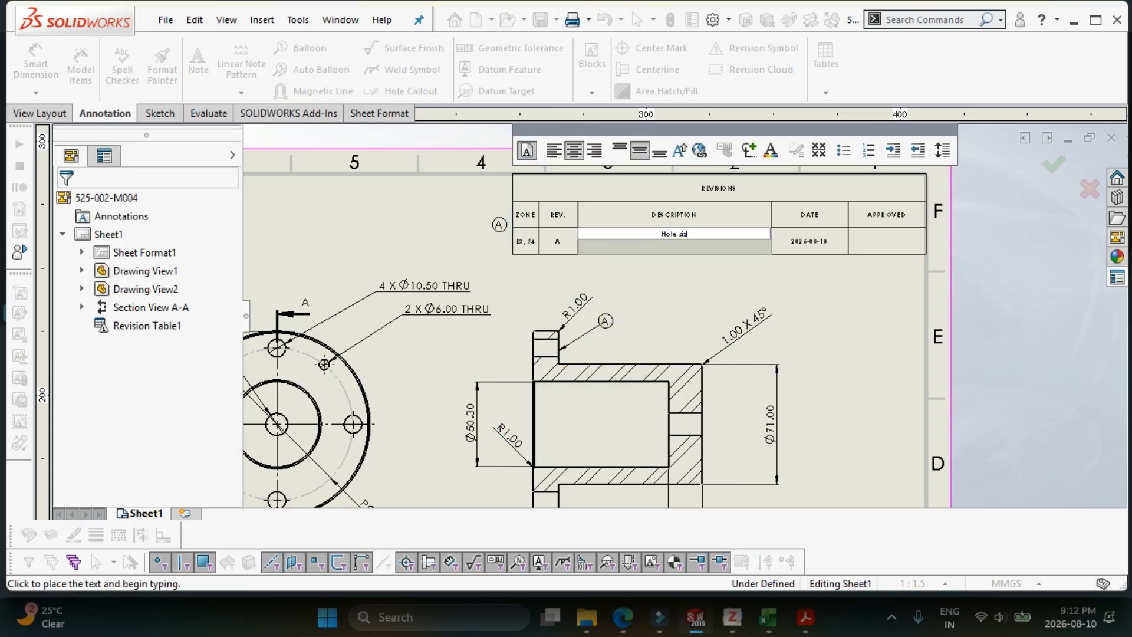
pyautogui.write('e changed from 10mm to 11 mm')
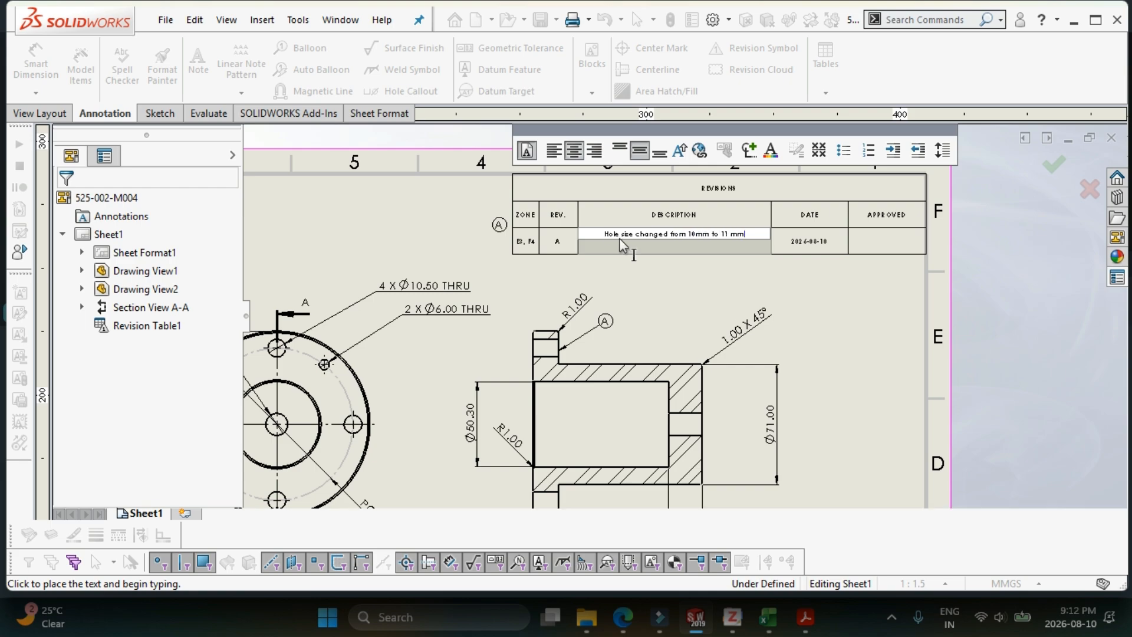
pyautogui.click(875, 242)
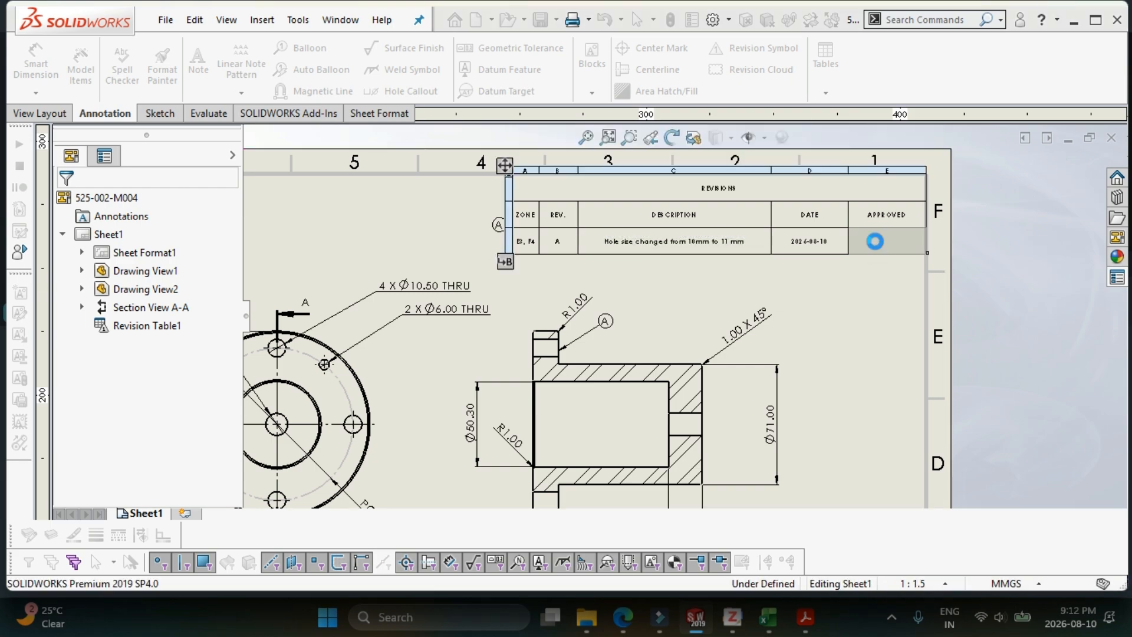
pyautogui.click(845, 336)
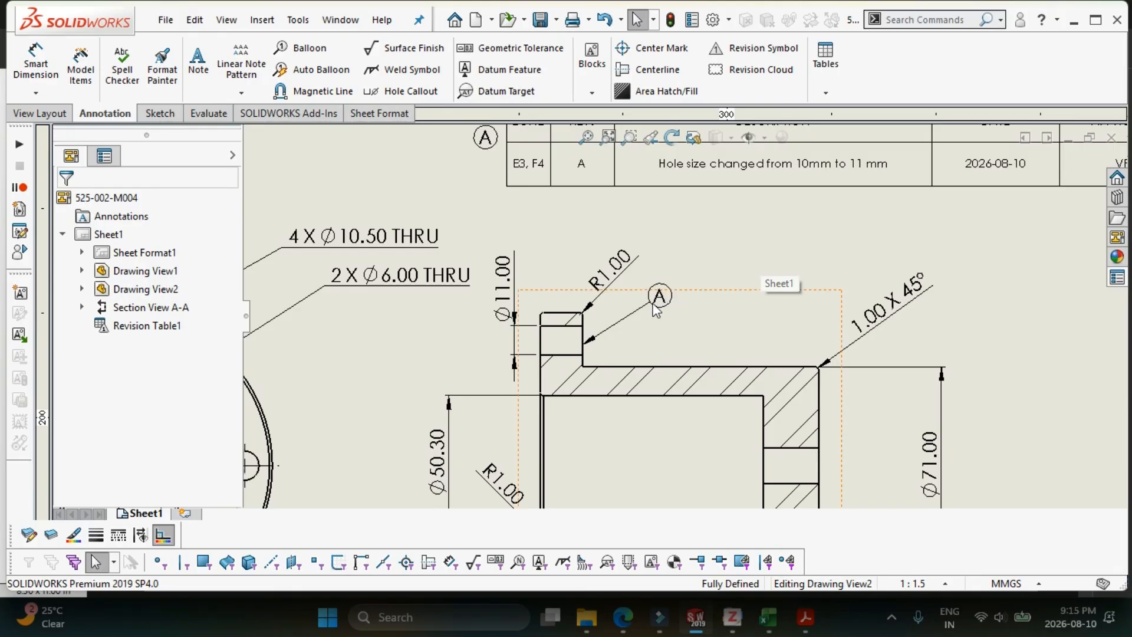
pyautogui.click(658, 294)
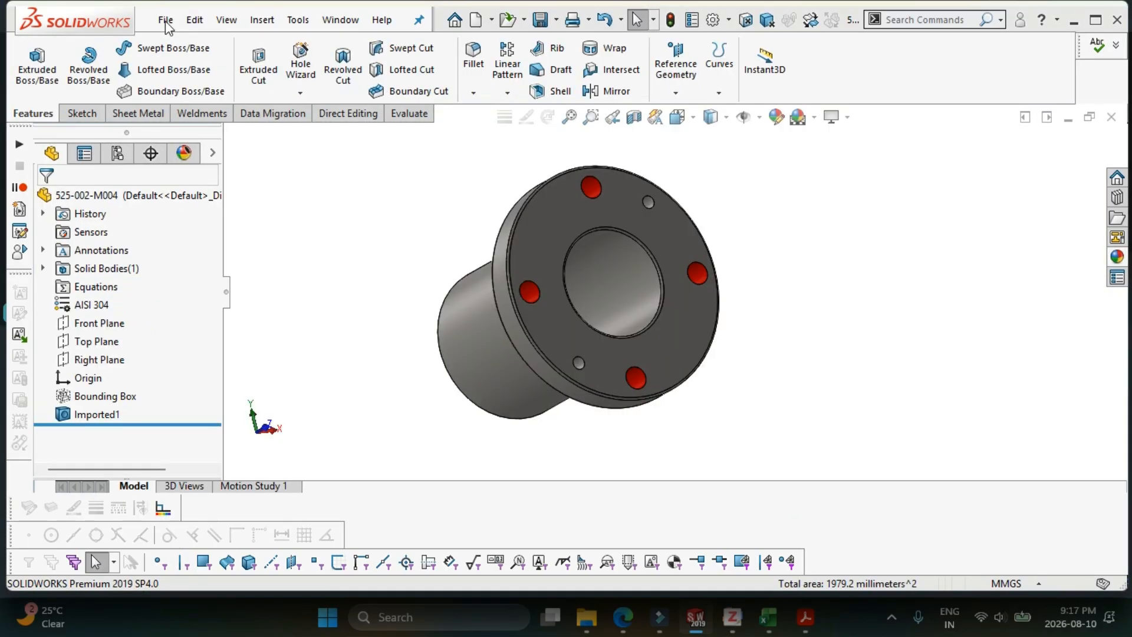
# - Save the part 525-002-M004 under the file name 525-002-M004_Rev_A in the 525-002-Base Structure folder
pyautogui.click(165, 19)
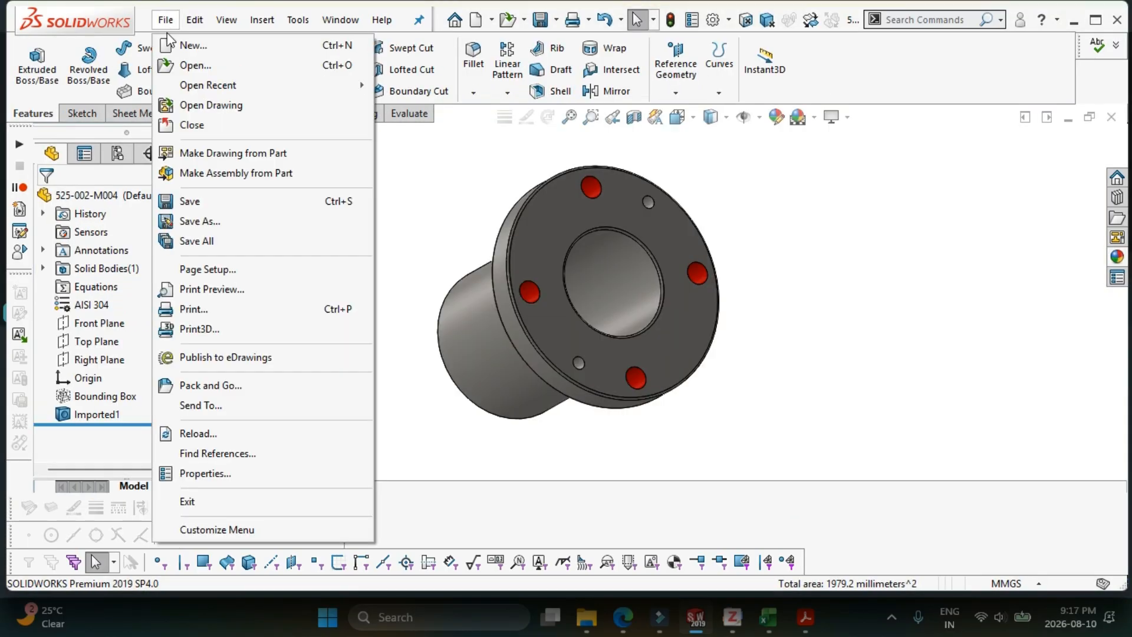
pyautogui.click(215, 221)
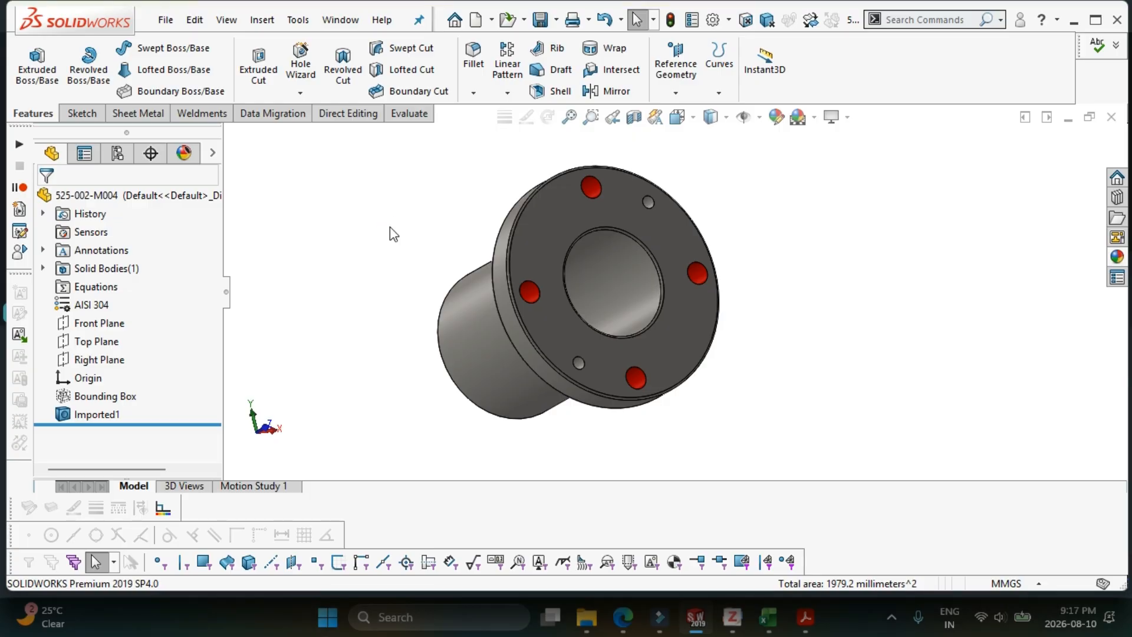
pyautogui.press('End')
pyautogui.write('_')
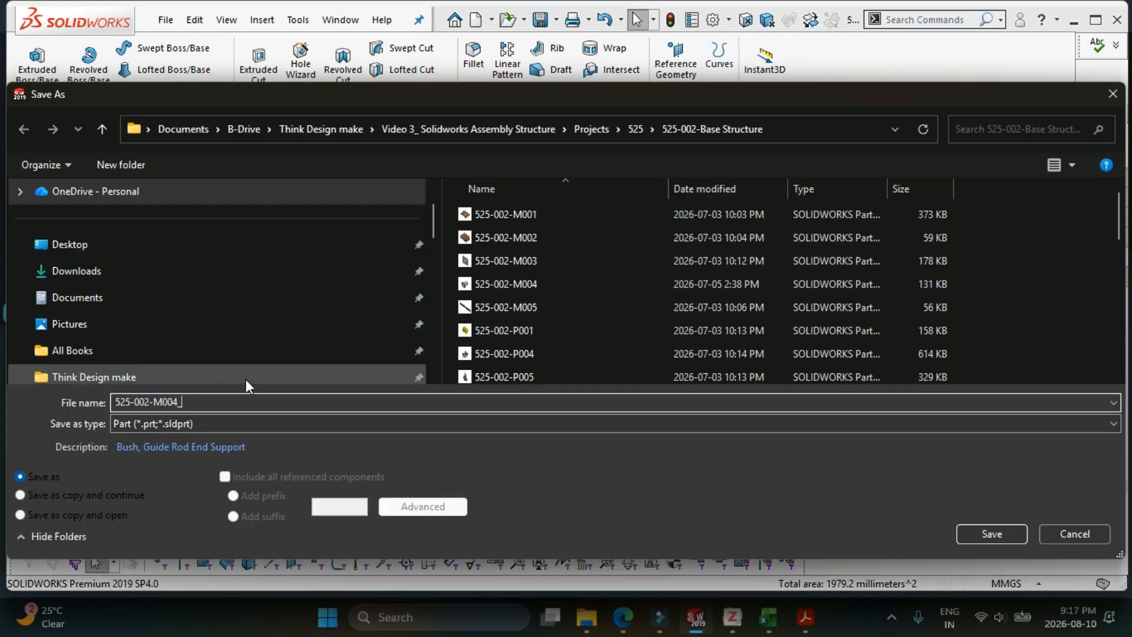
pyautogui.write('Rev_A')
pyautogui.click(1008, 535)
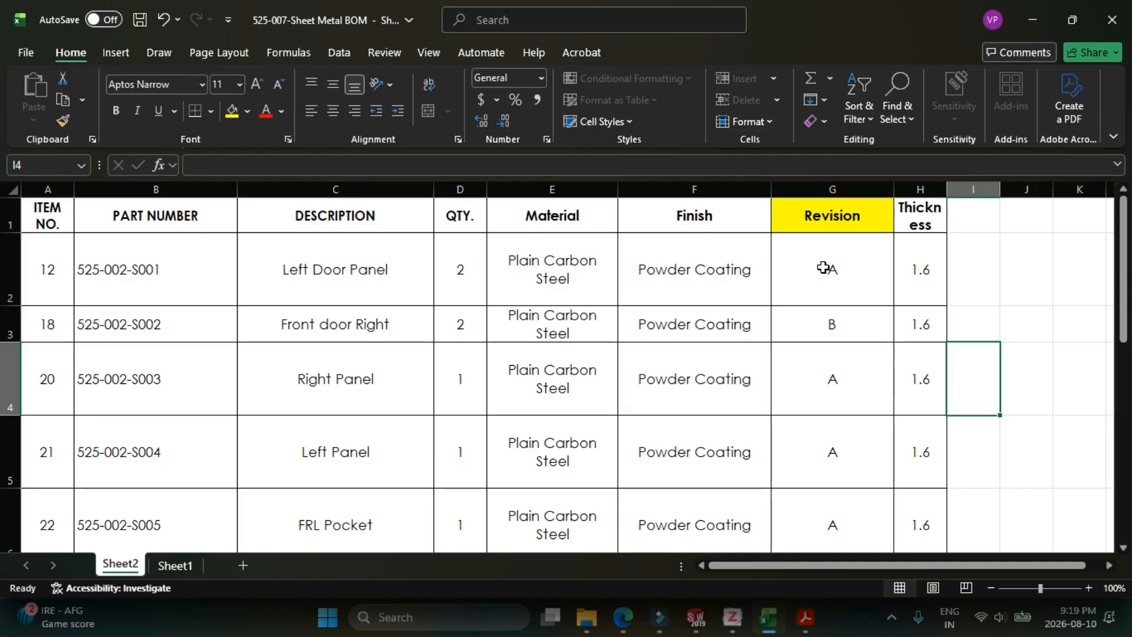